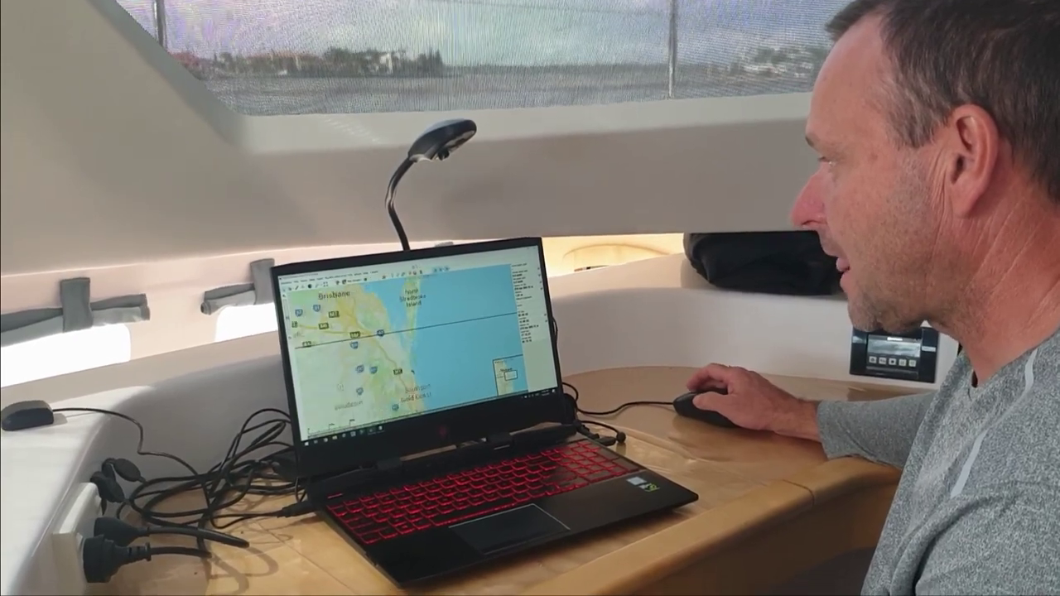
Zoom in on the anchorage and switch the map to Google satellite imagery showing the moored boats
{"action": "scroll", "coordinate": [414, 356], "scroll_direction": "up", "scroll_amount": 2}
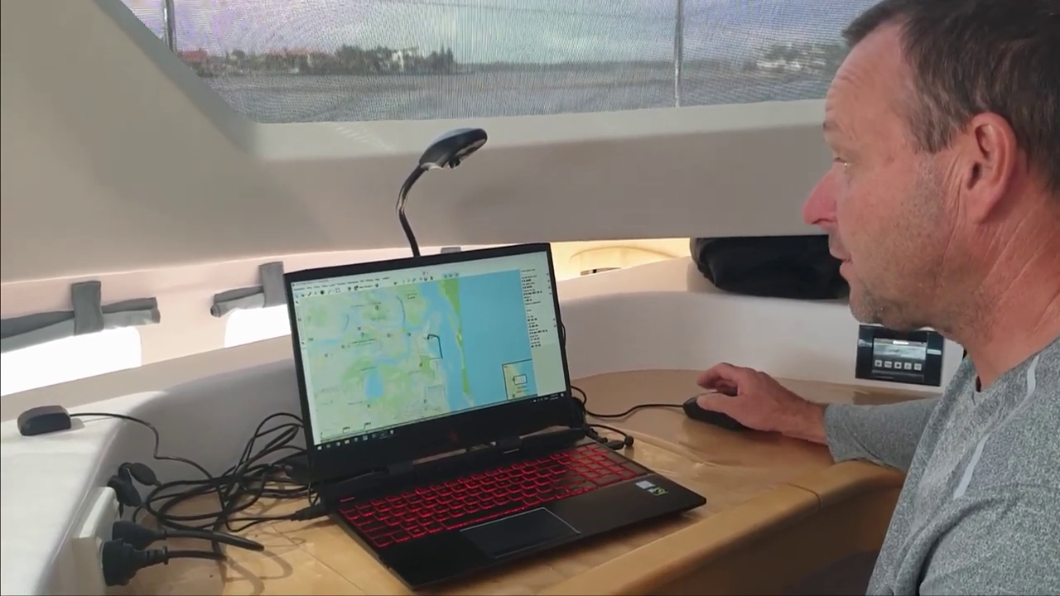
{"action": "scroll", "coordinate": [422, 348], "scroll_direction": "up", "scroll_amount": 2}
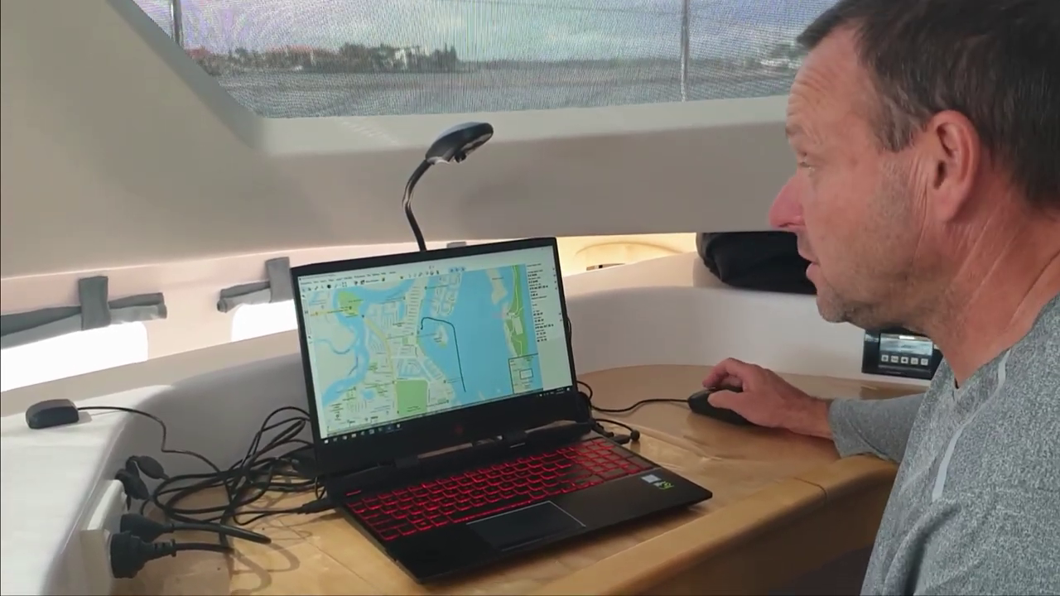
{"action": "scroll", "coordinate": [422, 348], "scroll_direction": "up", "scroll_amount": 2}
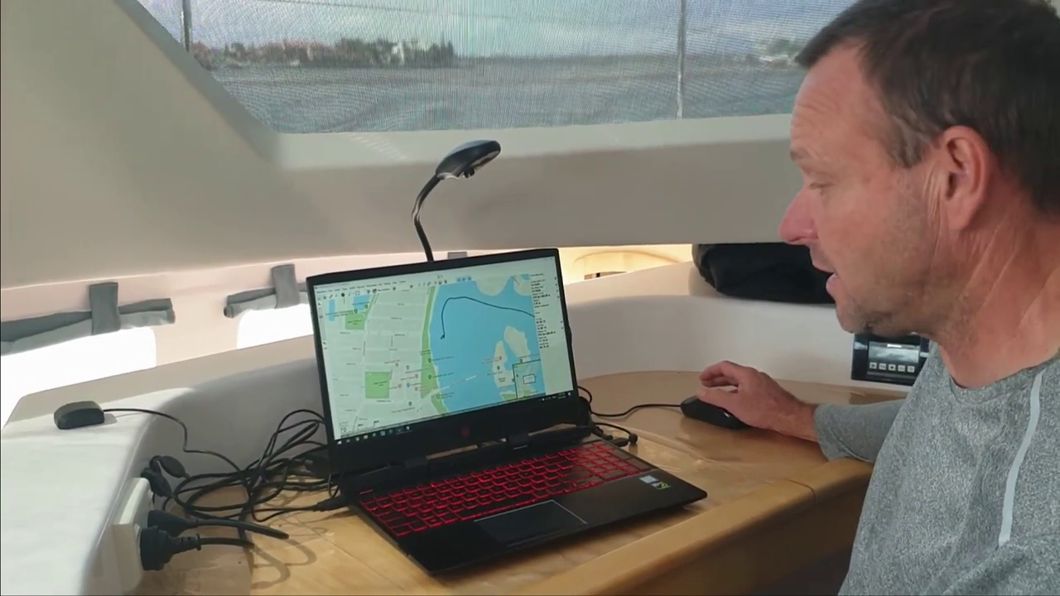
{"action": "key", "text": "s"}
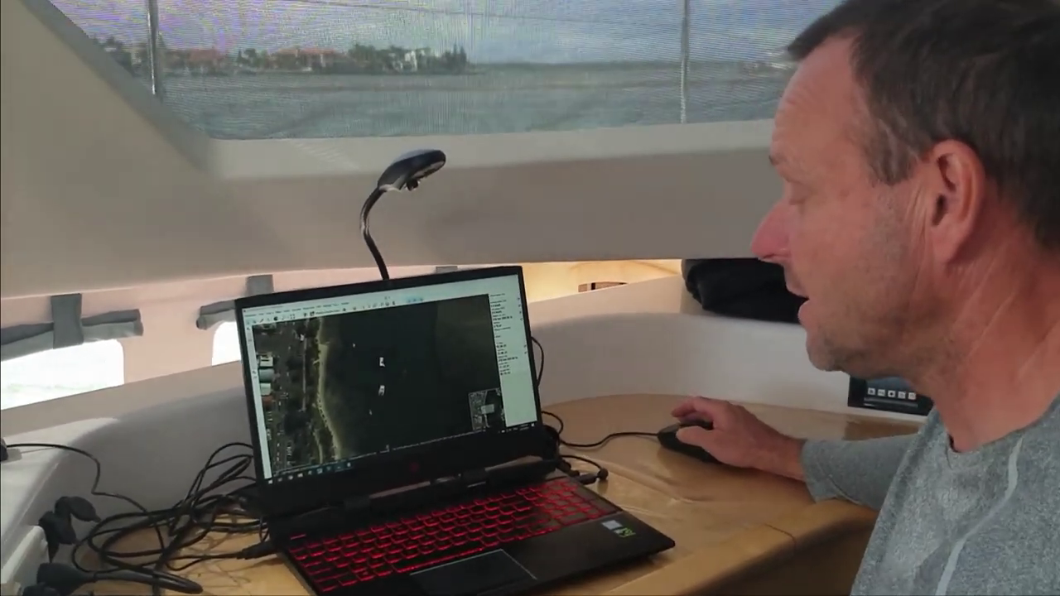
{"action": "scroll", "coordinate": [381, 373], "scroll_direction": "up", "scroll_amount": 2}
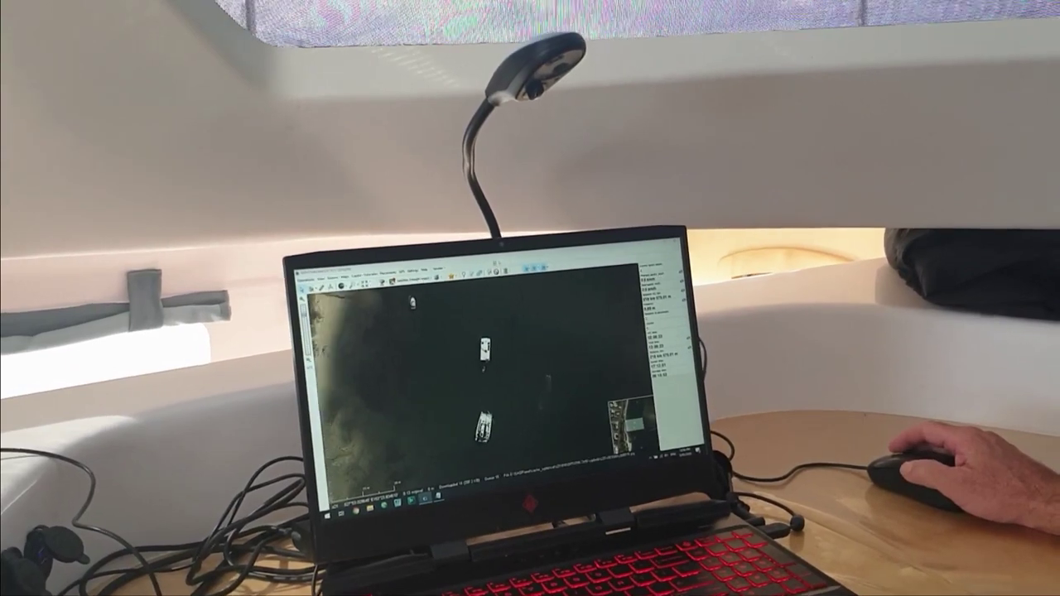
{"action": "scroll", "coordinate": [480, 364], "scroll_direction": "down", "scroll_amount": 2}
{"action": "scroll", "coordinate": [480, 364], "scroll_direction": "up", "scroll_amount": 2}
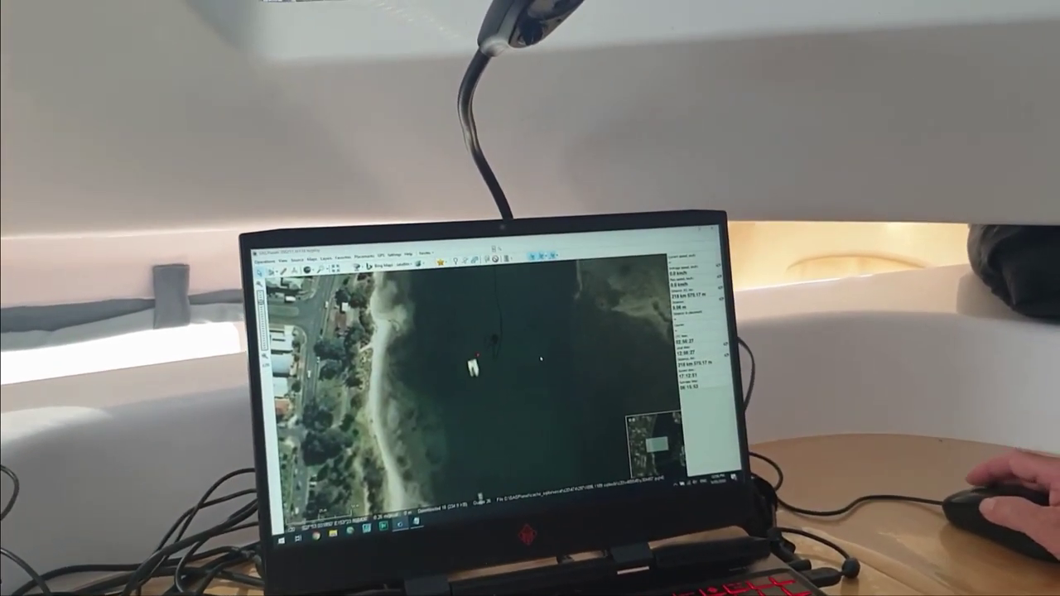
{"action": "scroll", "coordinate": [543, 361], "scroll_direction": "down", "scroll_amount": 2}
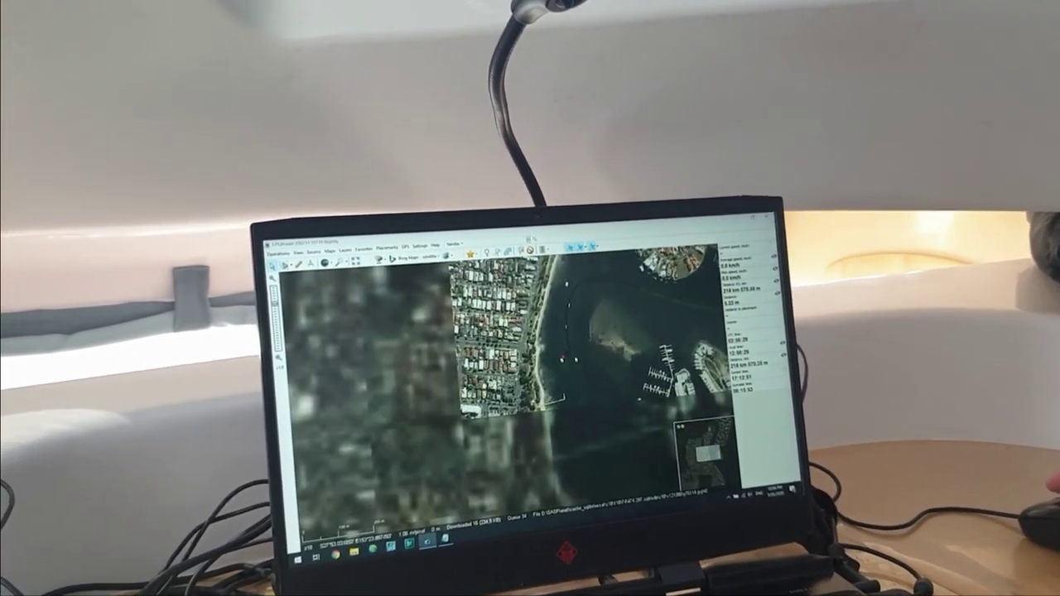
{"action": "scroll", "coordinate": [530, 373], "scroll_direction": "up", "scroll_amount": 1}
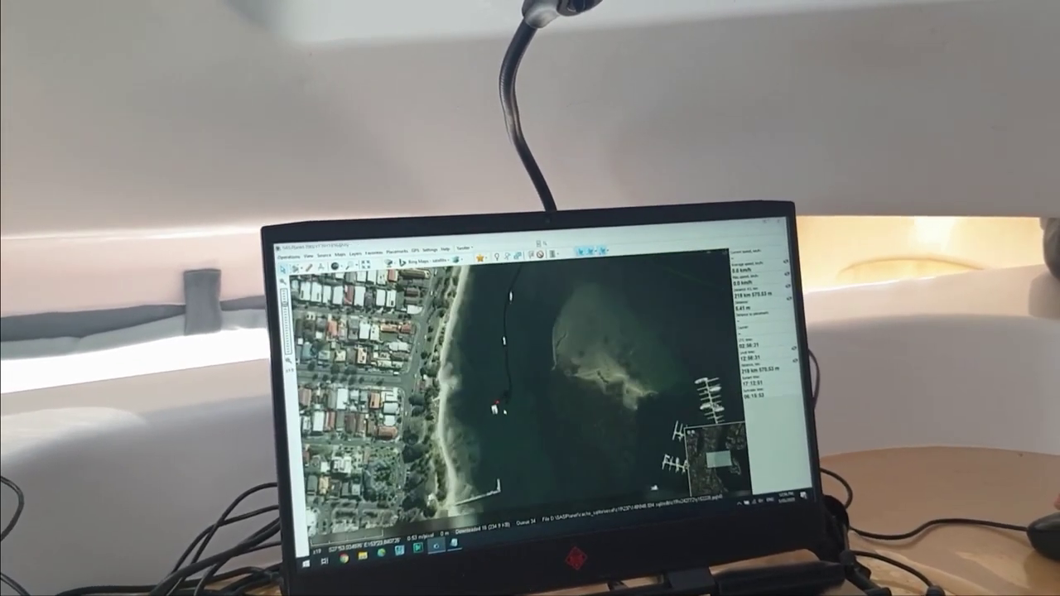
{"action": "scroll", "coordinate": [497, 406], "scroll_direction": "up", "scroll_amount": 2}
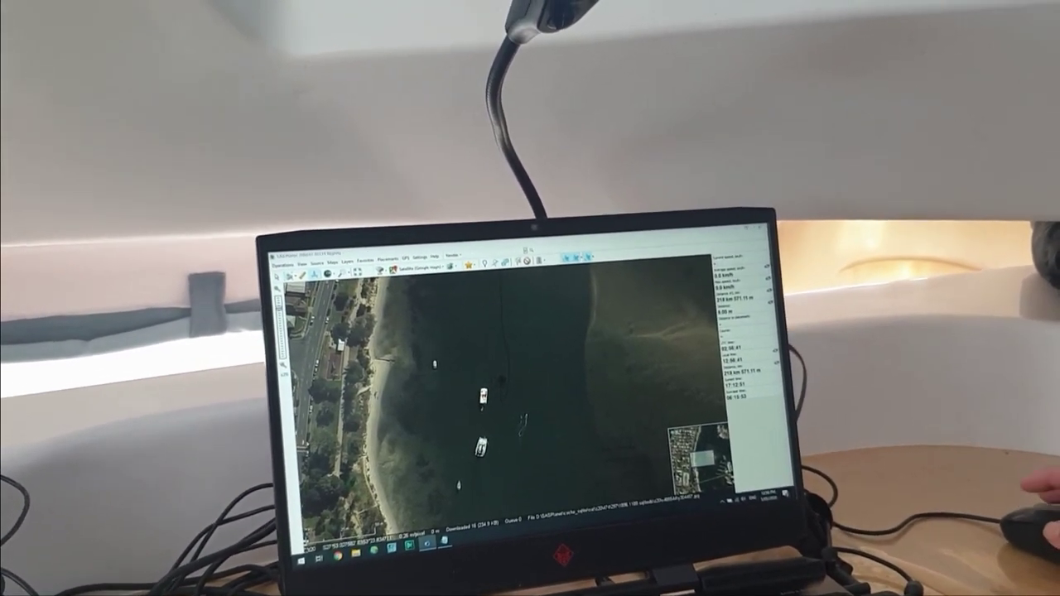
Place a radius circle of about 99 m centred on the white boat
{"action": "left_click", "coordinate": [483, 397]}
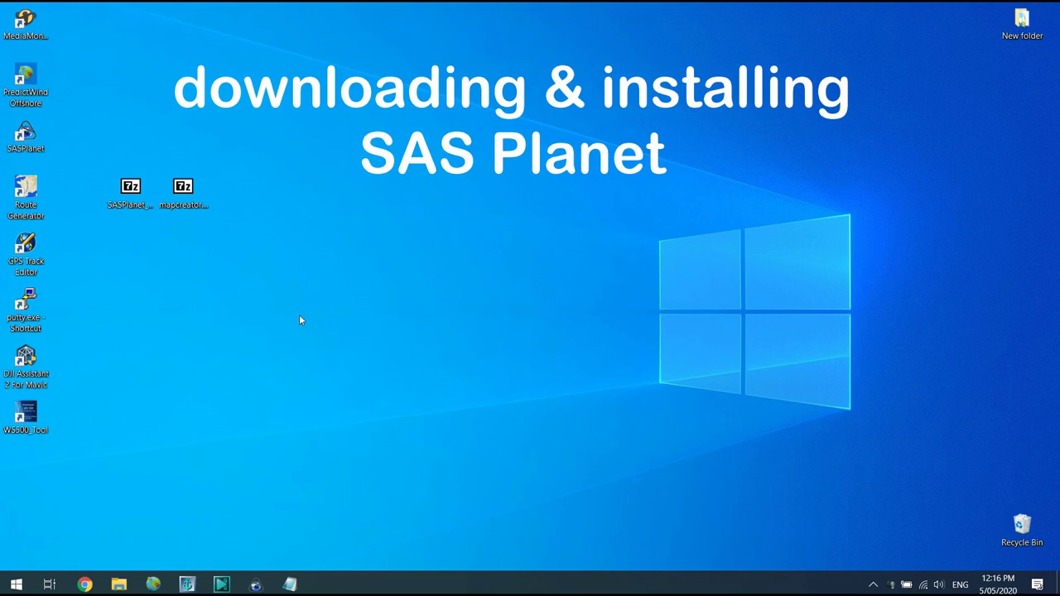
In Chrome, go to sasgis.org/download and download the v.191221 stable release as SASPlanet_191221.zip
{"action": "left_click", "coordinate": [85, 584]}
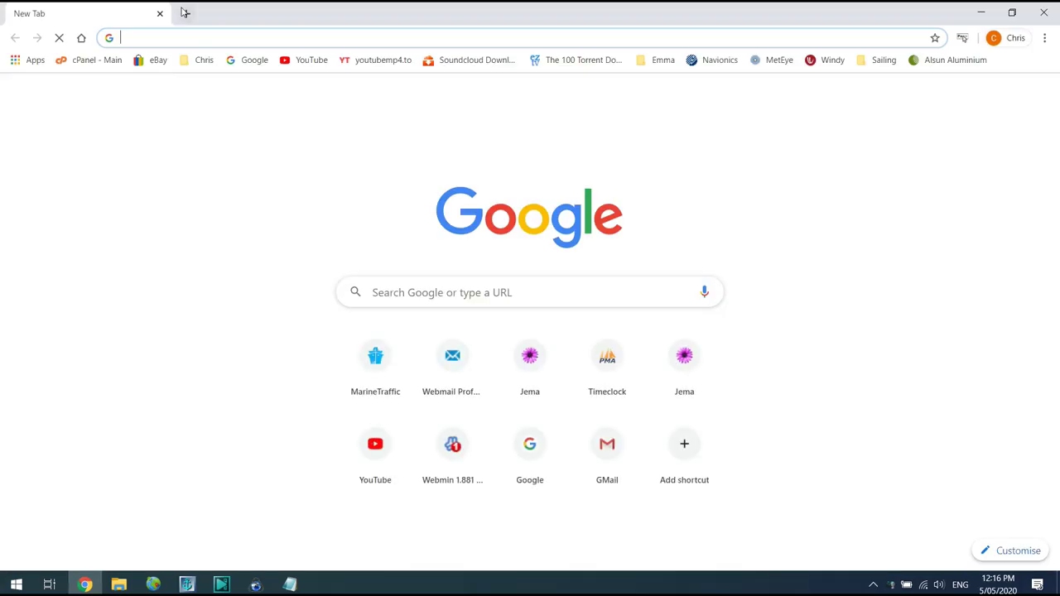
{"action": "type", "text": "sasgis.org"}
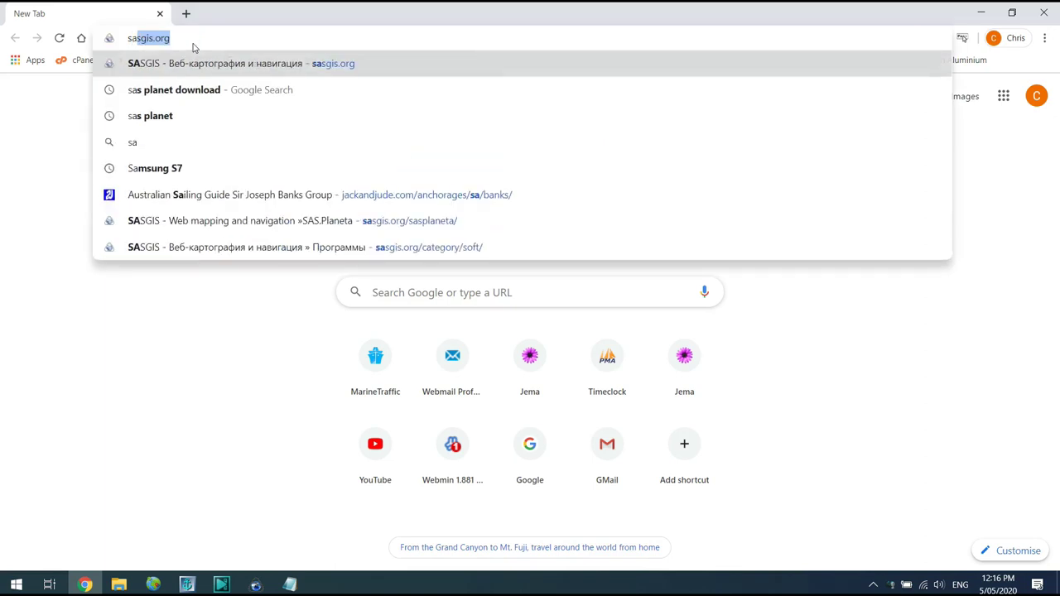
{"action": "key", "text": "Right"}
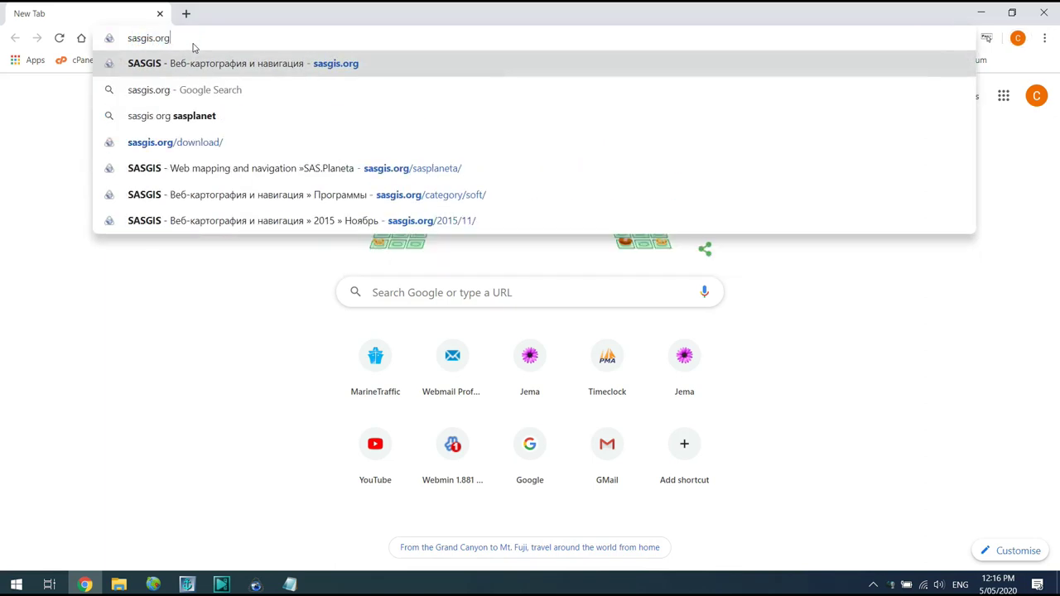
{"action": "type", "text": "/download"}
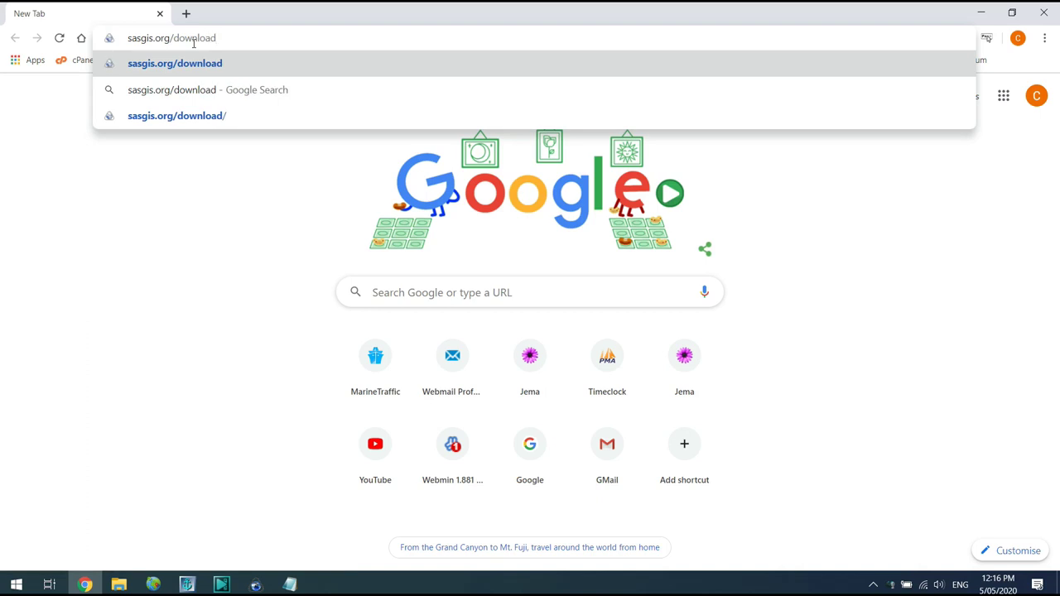
{"action": "key", "text": "Return"}
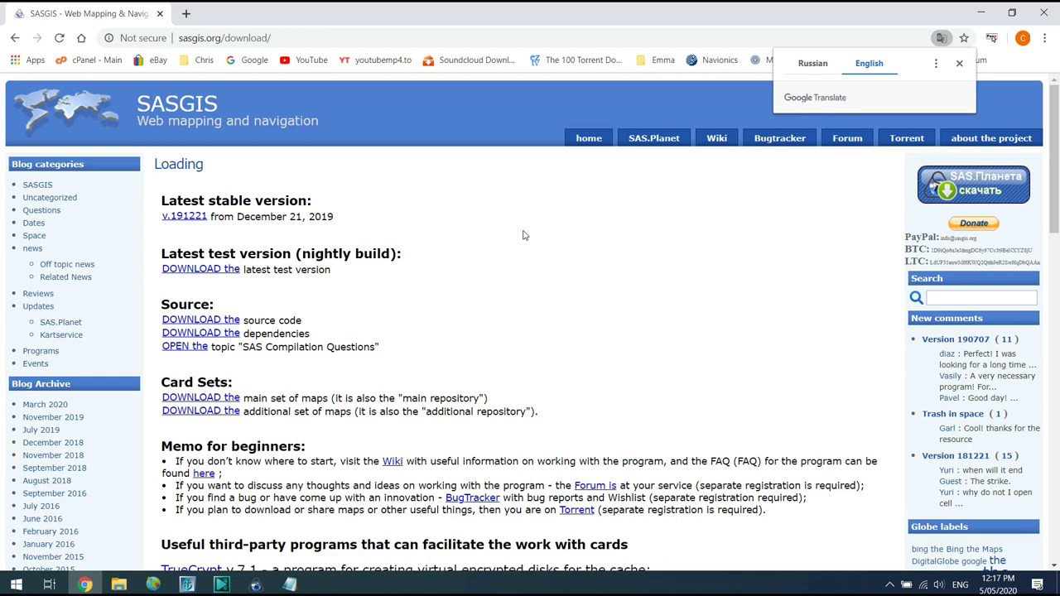
{"action": "left_click", "coordinate": [221, 240]}
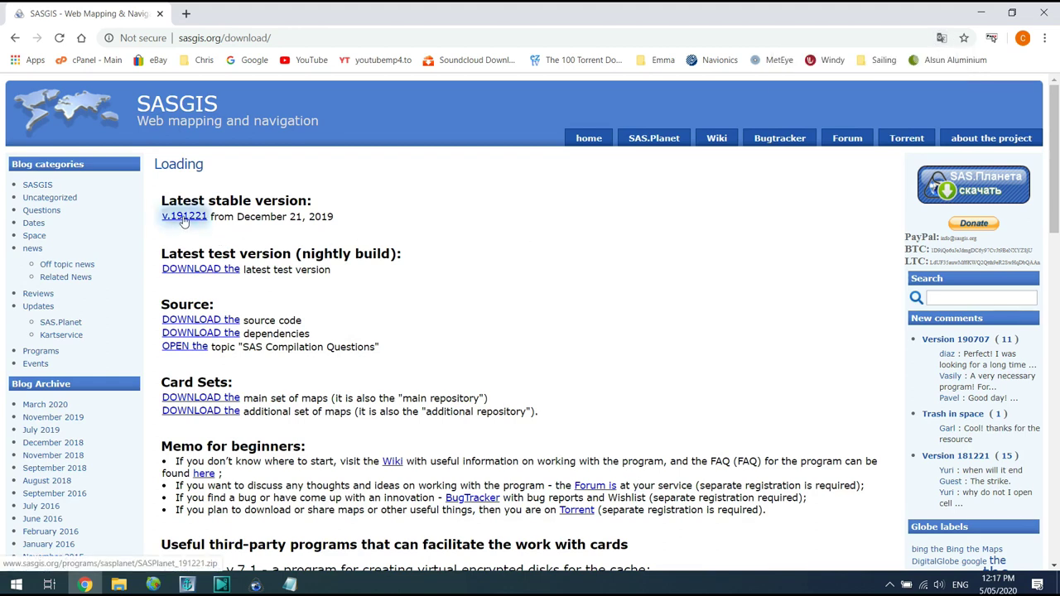
{"action": "left_click", "coordinate": [178, 218]}
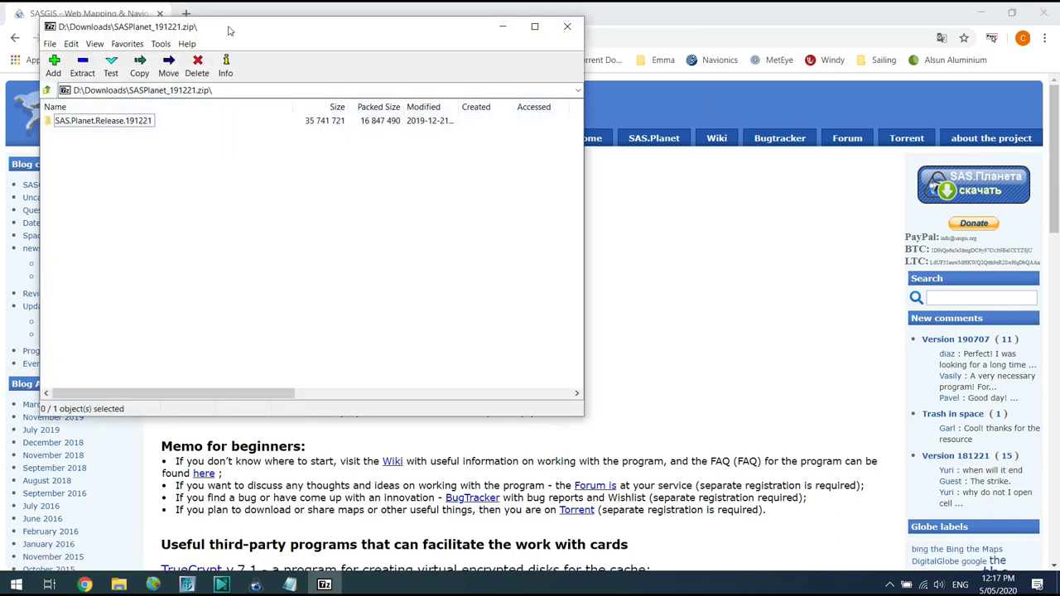
Open SASPlanet_191221.zip in 7-Zip and extract the SAS.Planet.Release.191221 folder onto the desktop
{"action": "left_click", "coordinate": [980, 13]}
{"action": "left_click", "coordinate": [642, 90]}
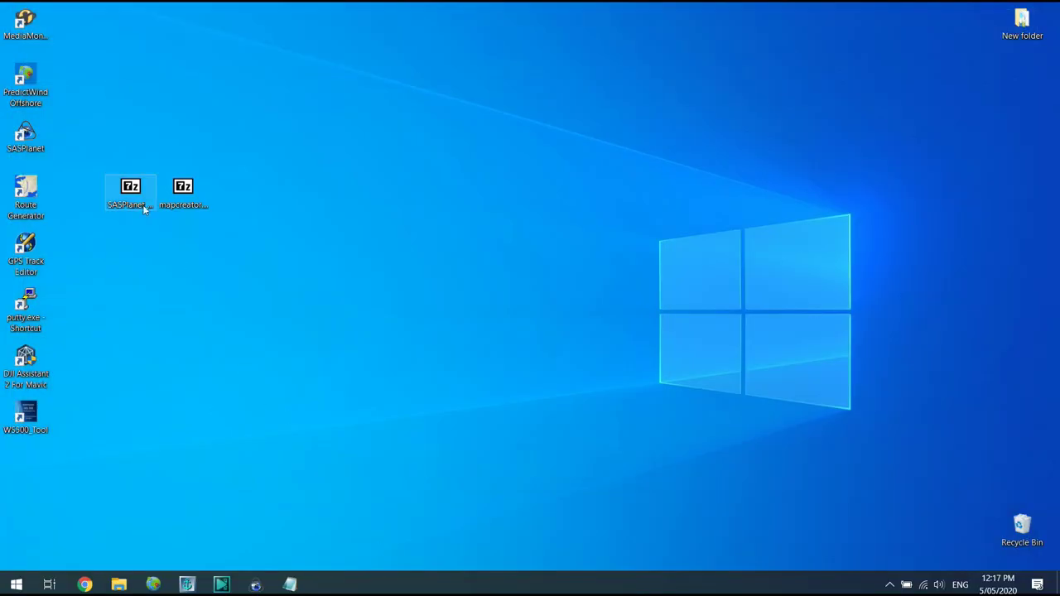
{"action": "left_click", "coordinate": [131, 192]}
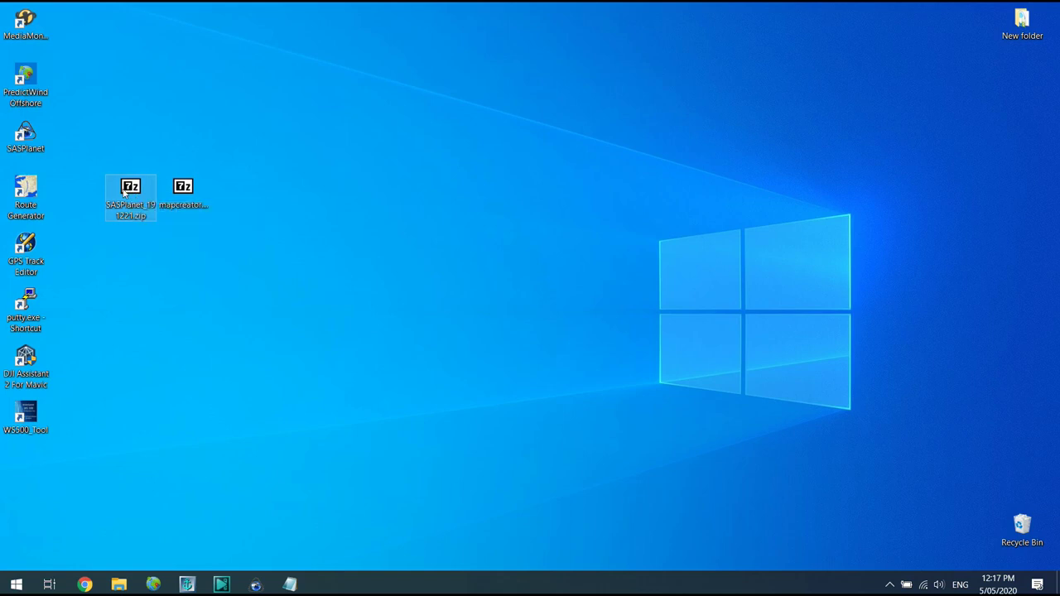
{"action": "double_click", "coordinate": [125, 191]}
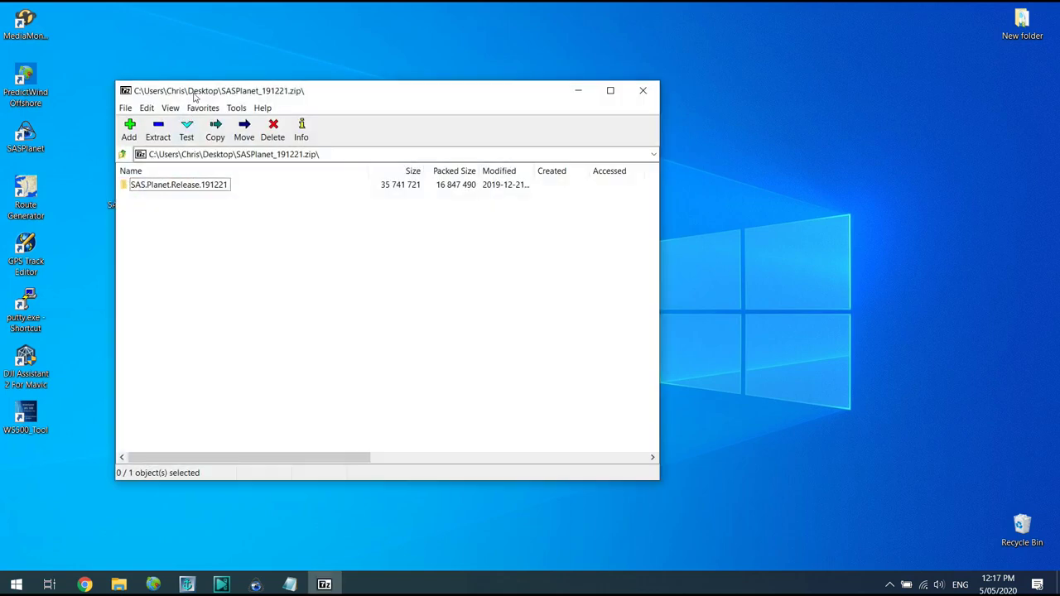
{"action": "left_click_drag", "start_coordinate": [194, 97], "coordinate": [360, 55]}
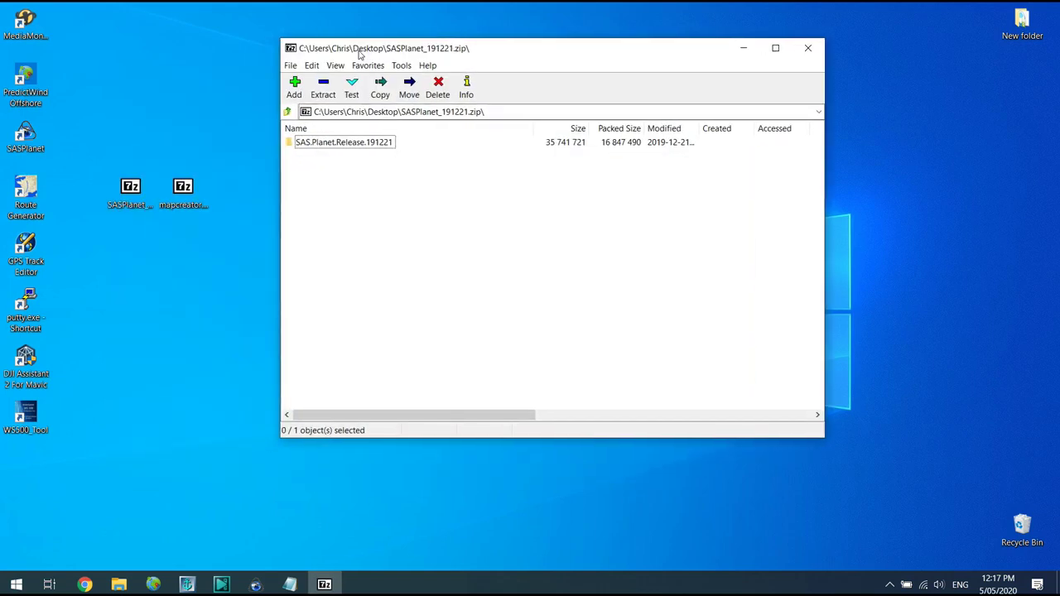
{"action": "left_click", "coordinate": [322, 147]}
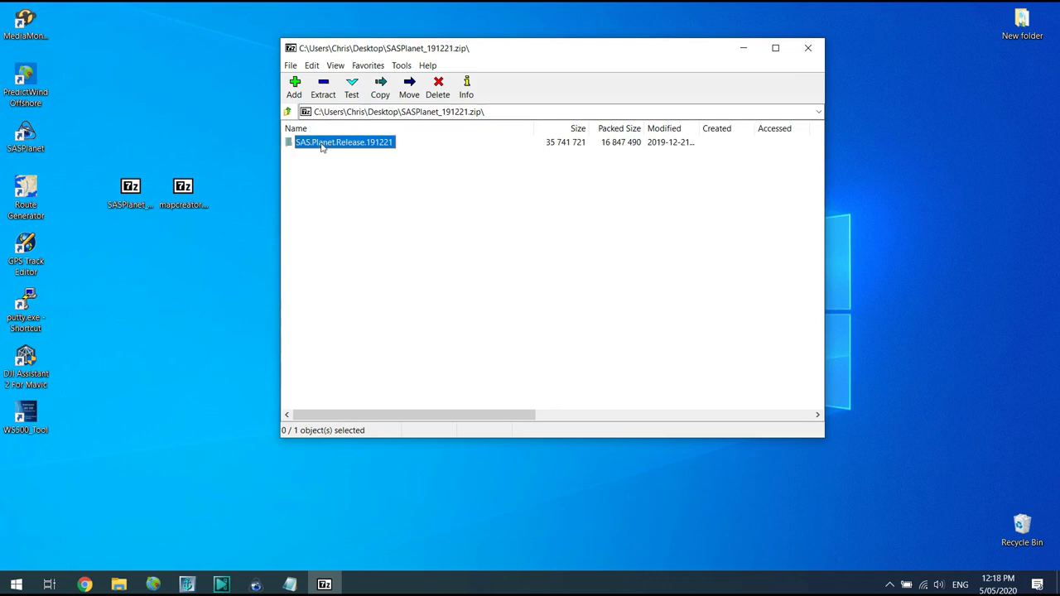
{"action": "left_click_drag", "start_coordinate": [322, 146], "coordinate": [161, 317]}
{"action": "left_click_drag", "start_coordinate": [130, 277], "coordinate": [132, 281]}
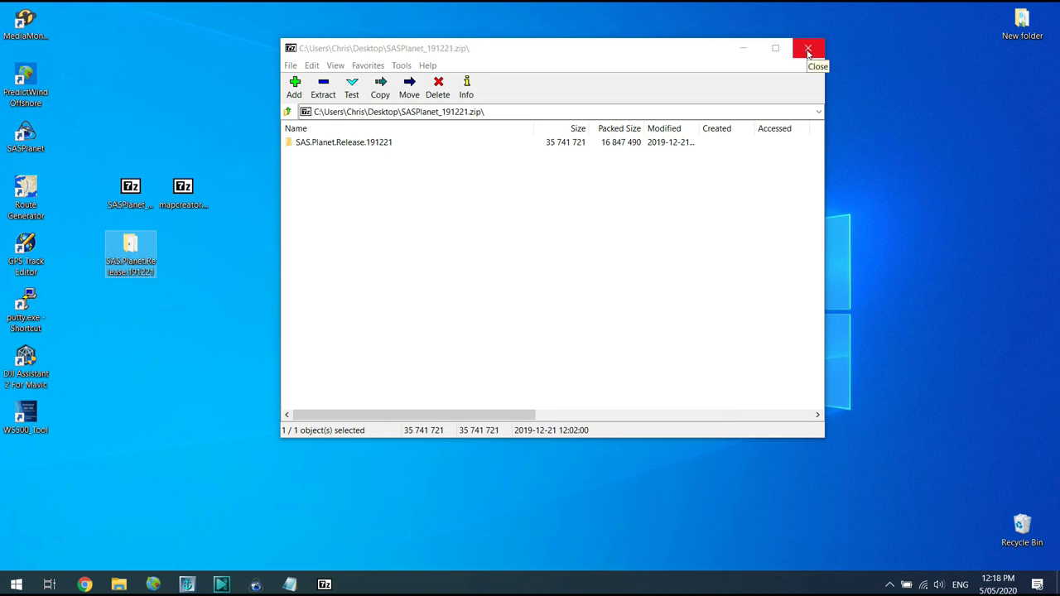
{"action": "left_click", "coordinate": [807, 53]}
{"action": "left_click_drag", "start_coordinate": [129, 253], "coordinate": [289, 202]}
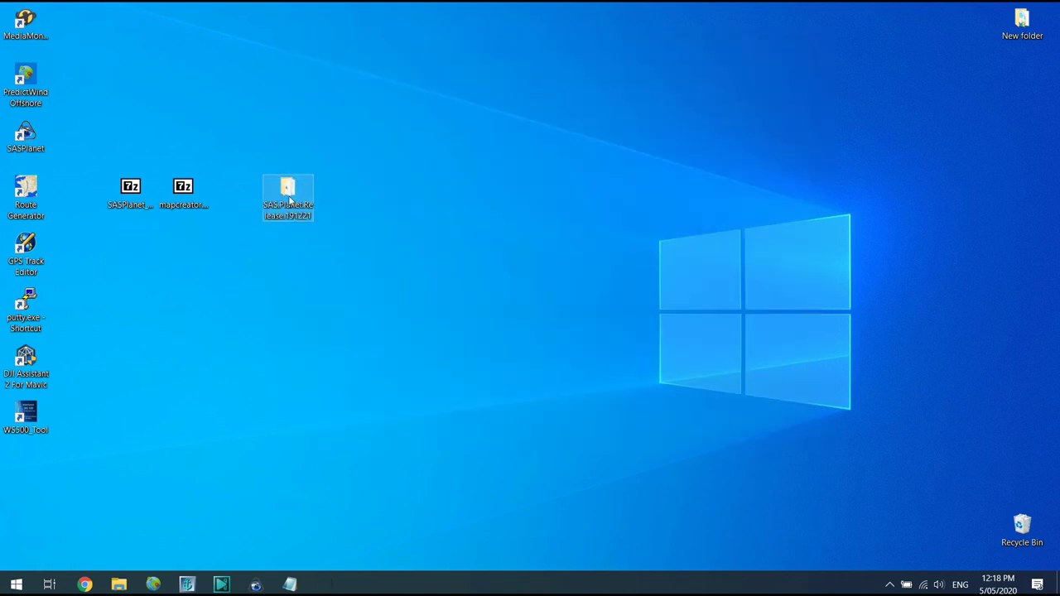
Run SASPlanet.exe from the extracted SAS.Planet.Release.191221 folder
{"action": "double_click", "coordinate": [289, 203]}
{"action": "scroll", "coordinate": [460, 335], "scroll_direction": "down", "scroll_amount": 6}
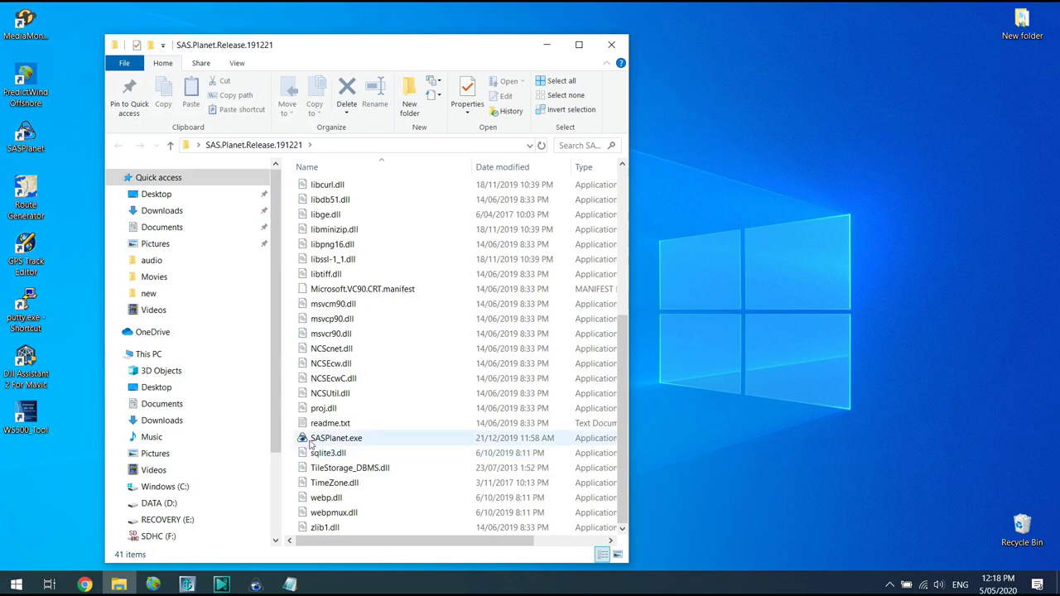
{"action": "left_click", "coordinate": [336, 440]}
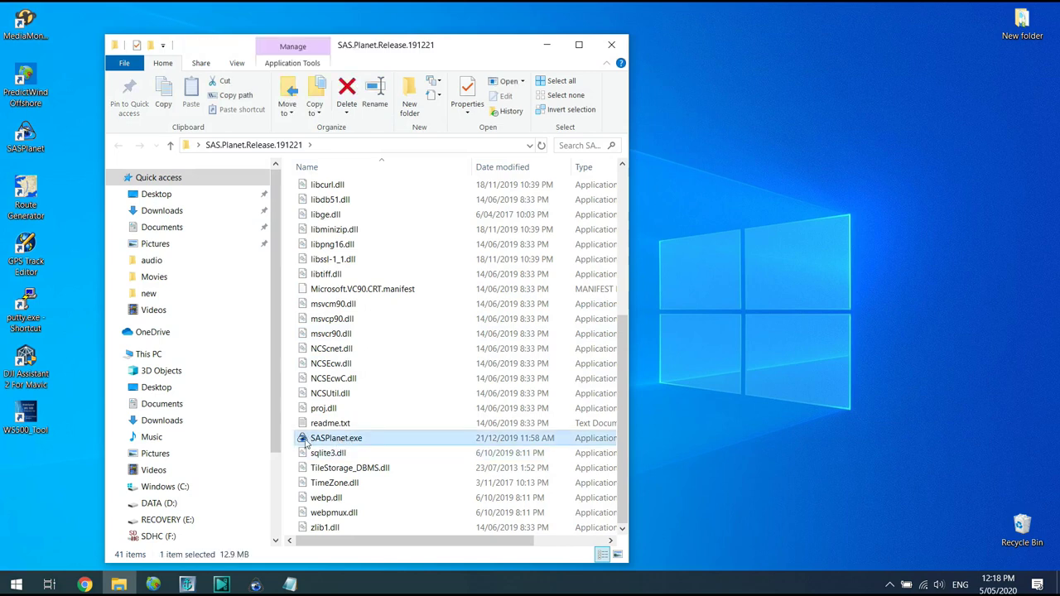
{"action": "double_click", "coordinate": [305, 442]}
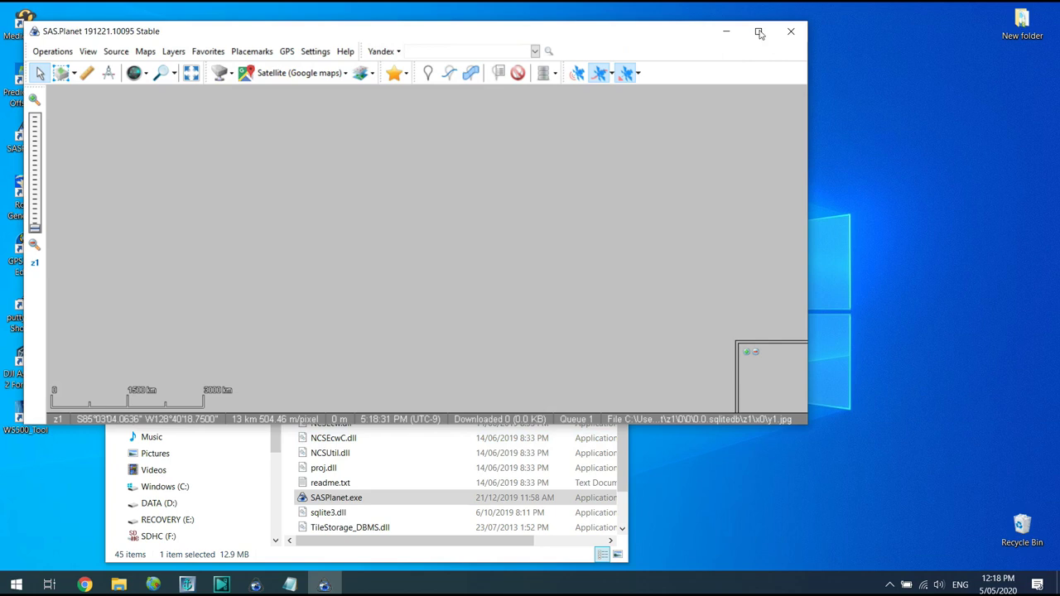
Maximise the SAS Planet window and set the map source to Map (Google) at world view
{"action": "left_click", "coordinate": [757, 31]}
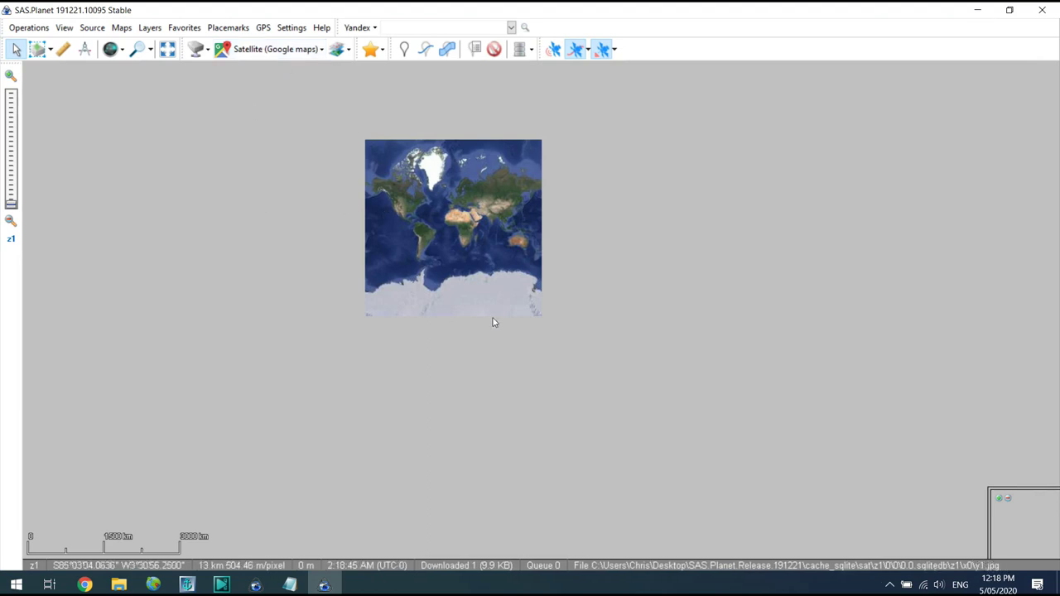
{"action": "left_click", "coordinate": [322, 51]}
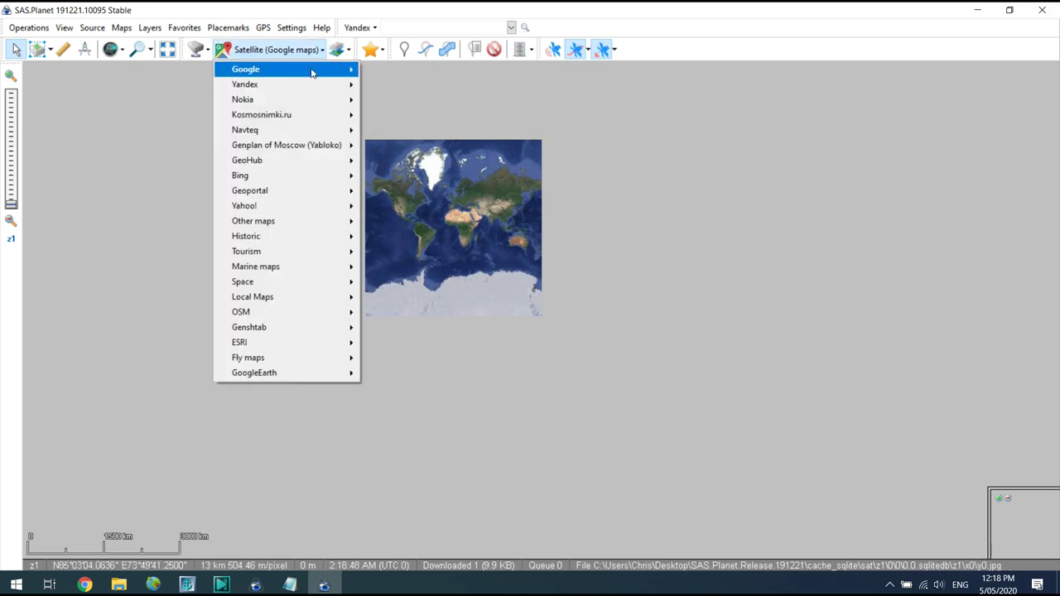
{"action": "mouse_move", "coordinate": [311, 71]}
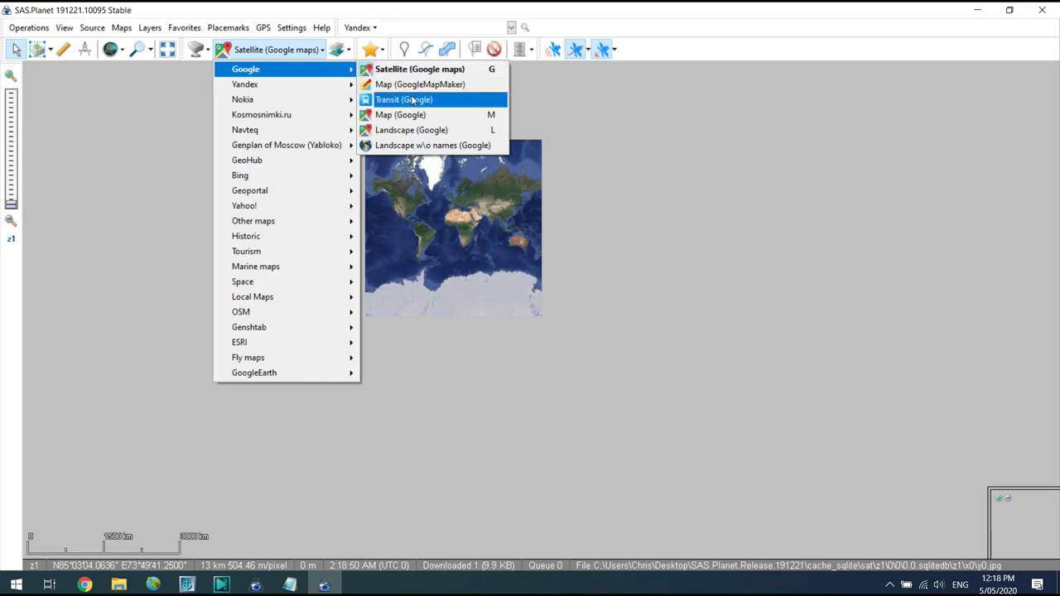
{"action": "left_click", "coordinate": [422, 119]}
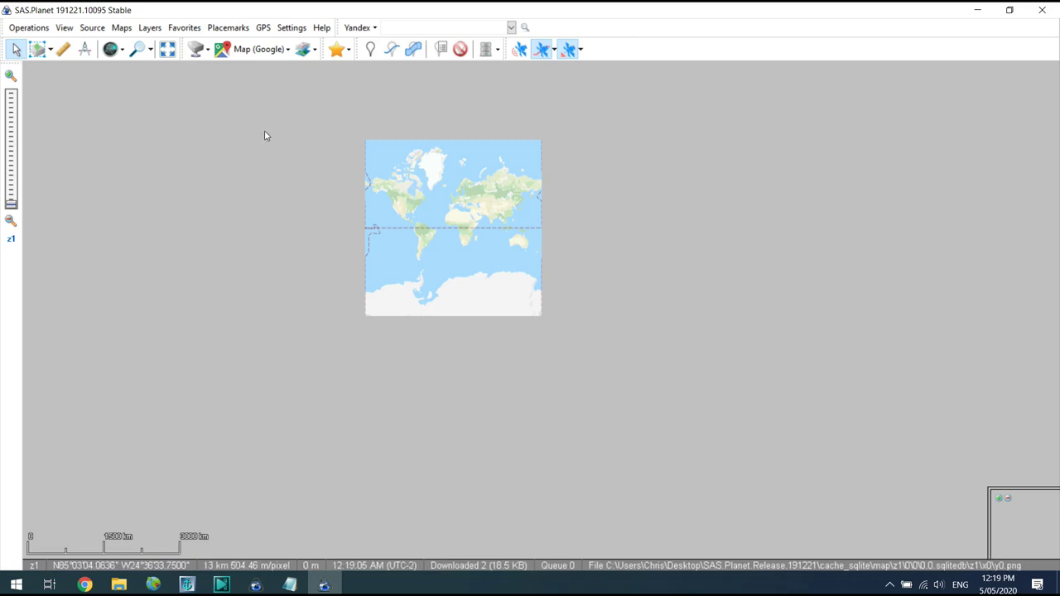
Change hl=ru to hl=en at the end of the Google map's request URL in Map Settings
{"action": "left_click", "coordinate": [291, 29]}
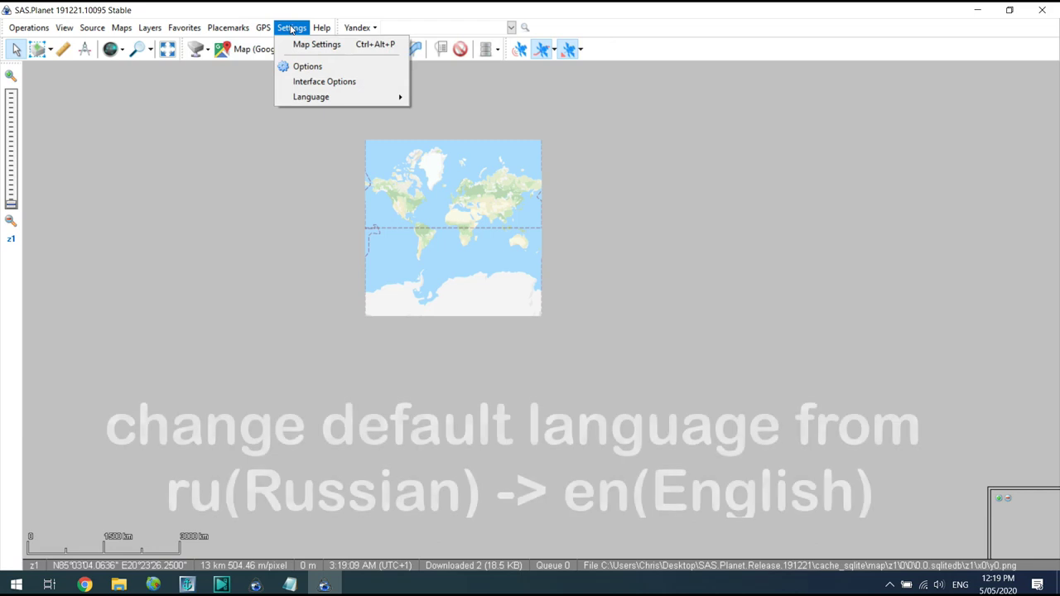
{"action": "left_click", "coordinate": [314, 45]}
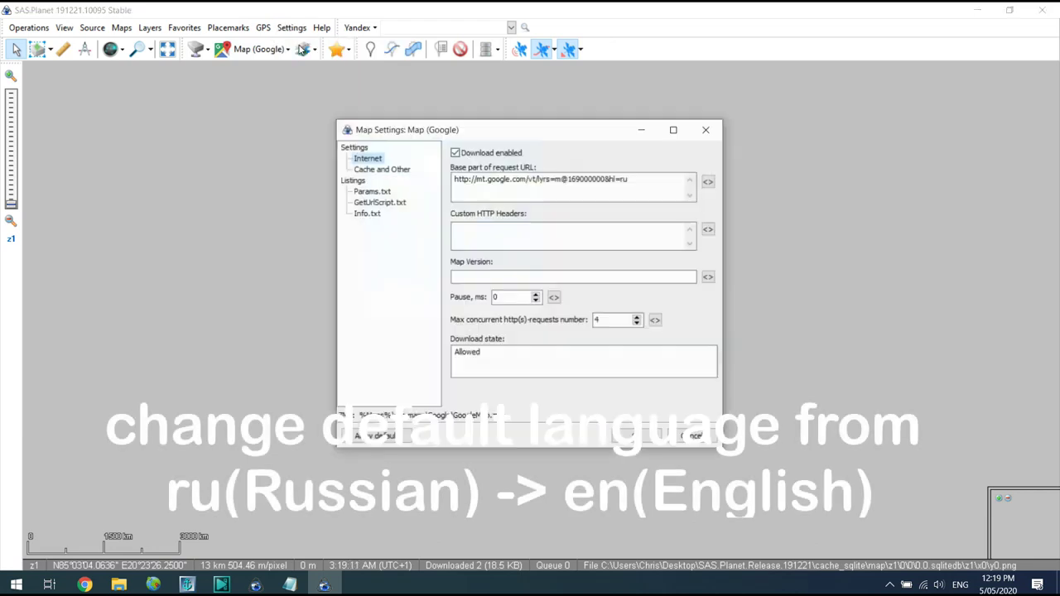
{"action": "left_click", "coordinate": [647, 179]}
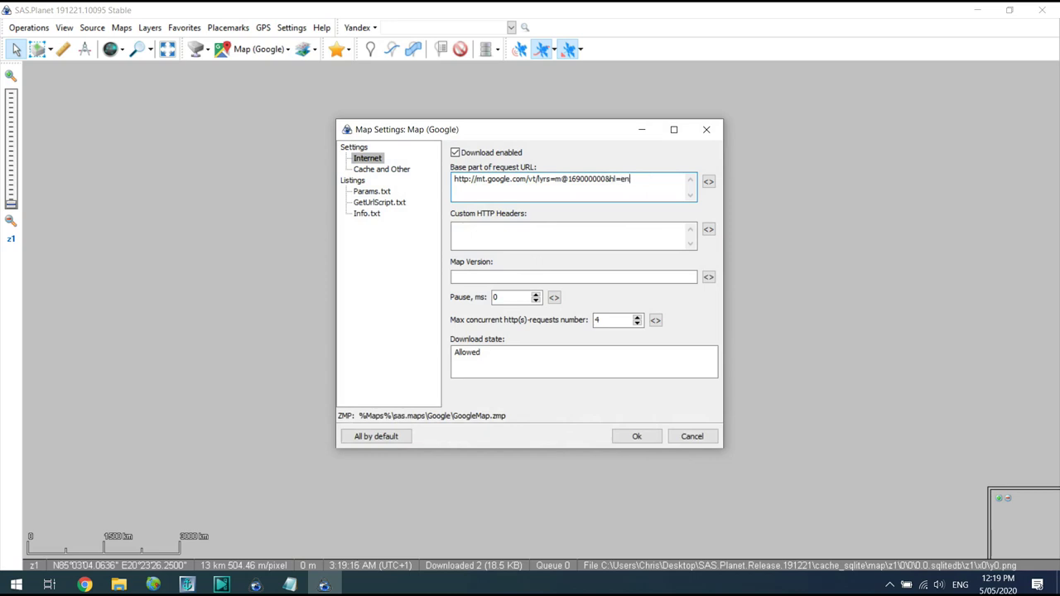
{"action": "left_click", "coordinate": [627, 436]}
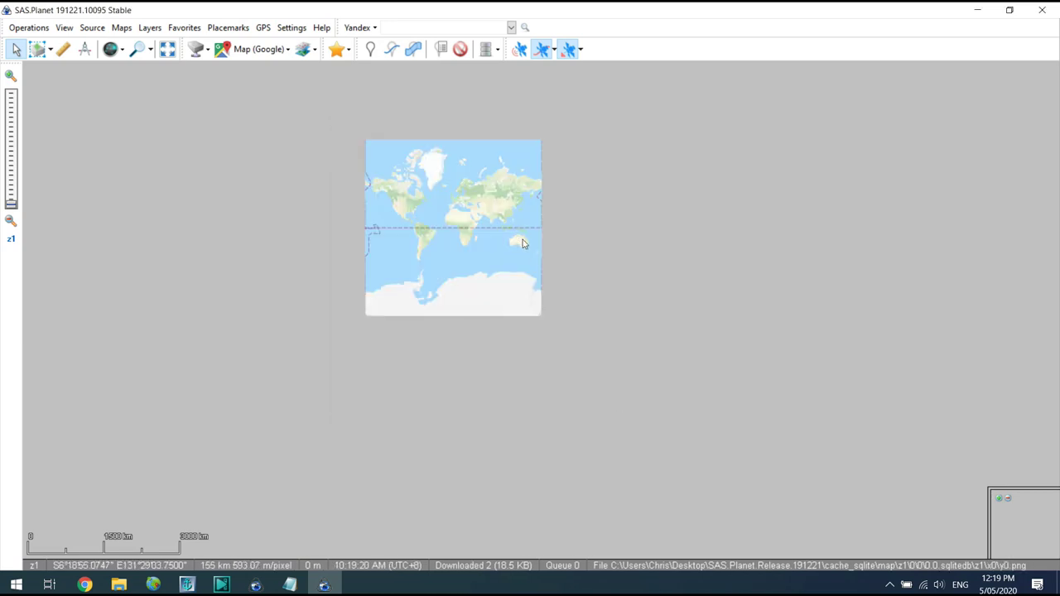
Zoom and pan the street map to Queensland's coast between Rockhampton and Fraser Island
{"action": "scroll", "coordinate": [527, 253], "scroll_direction": "up", "scroll_amount": 2}
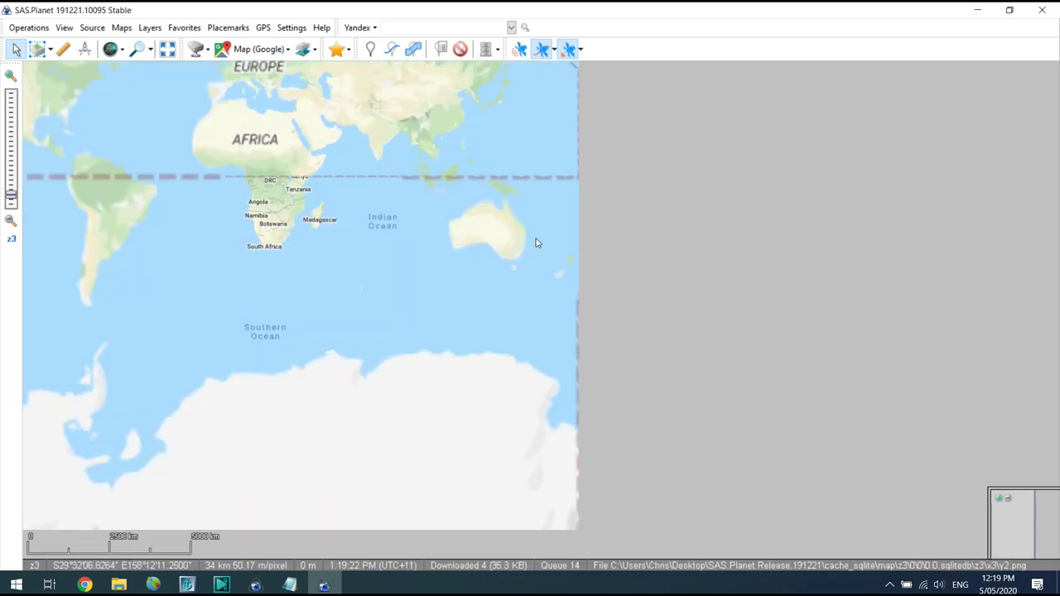
{"action": "left_click_drag", "start_coordinate": [521, 246], "coordinate": [477, 267]}
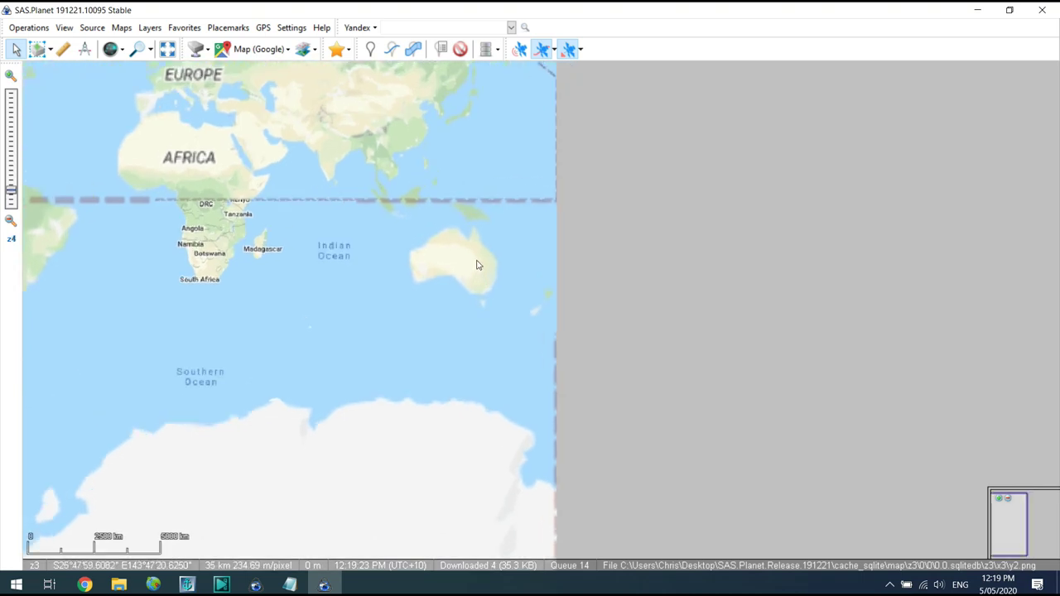
{"action": "scroll", "coordinate": [488, 272], "scroll_direction": "up", "scroll_amount": 2}
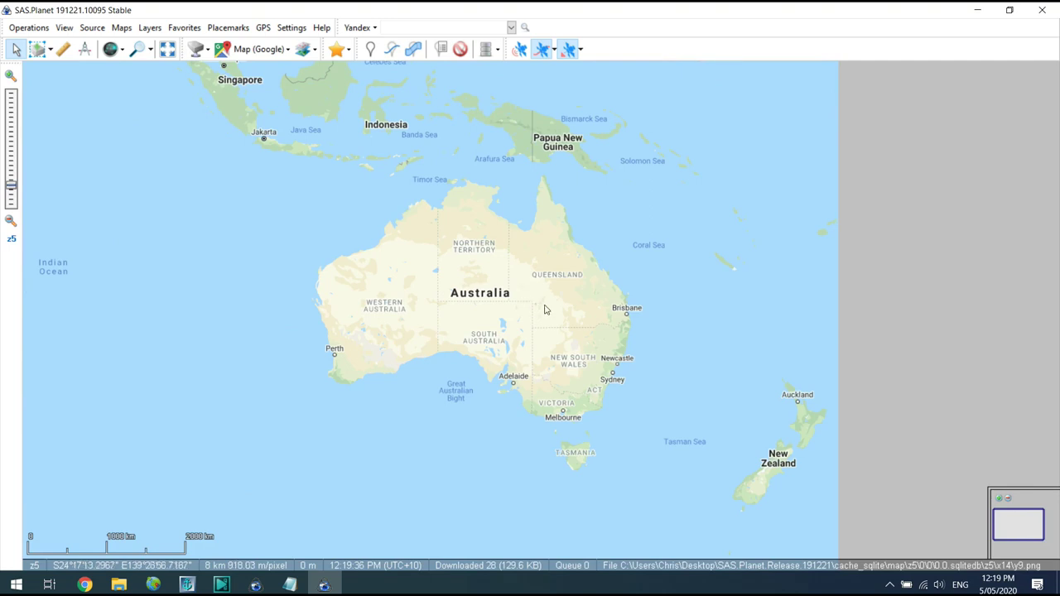
{"action": "scroll", "coordinate": [621, 311], "scroll_direction": "up", "scroll_amount": 2}
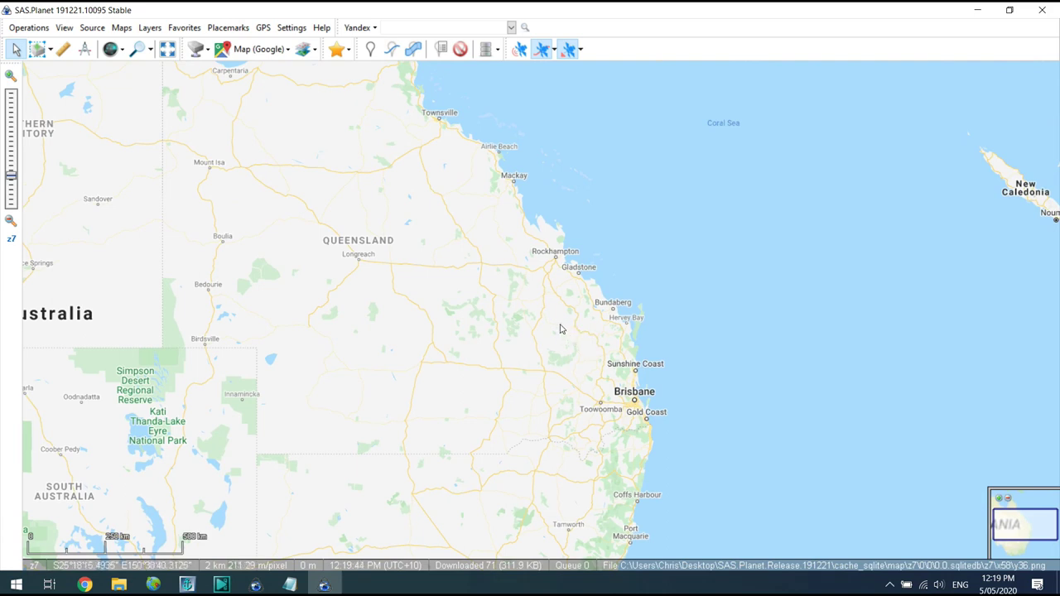
{"action": "left_click_drag", "start_coordinate": [575, 324], "coordinate": [509, 296]}
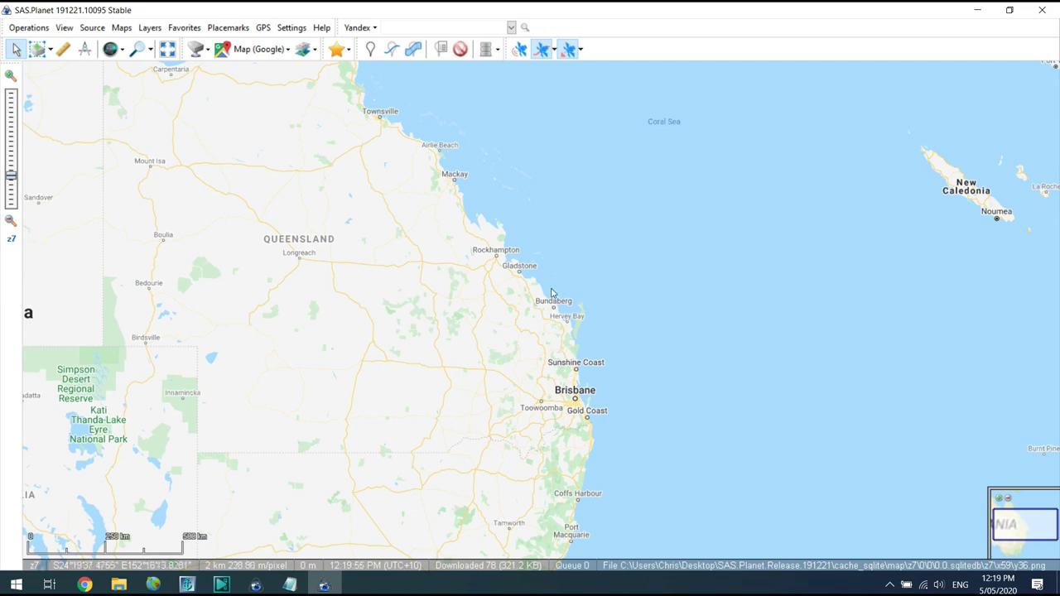
{"action": "scroll", "coordinate": [559, 290], "scroll_direction": "up", "scroll_amount": 2}
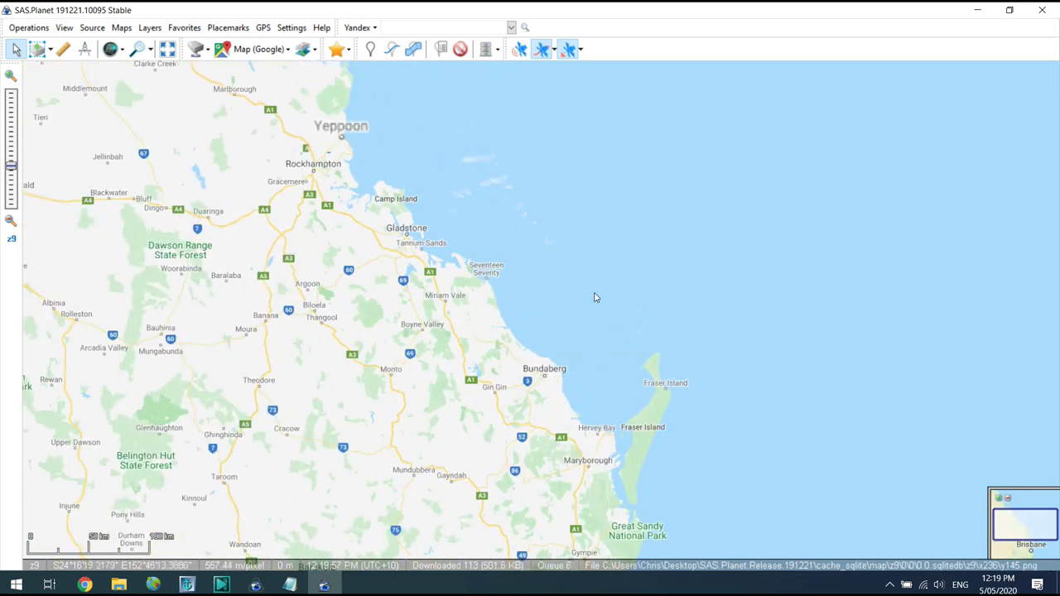
Switch to Satellite (Google maps) and zoom to the reef island north-west of the lagoon atoll
{"action": "left_click", "coordinate": [286, 52]}
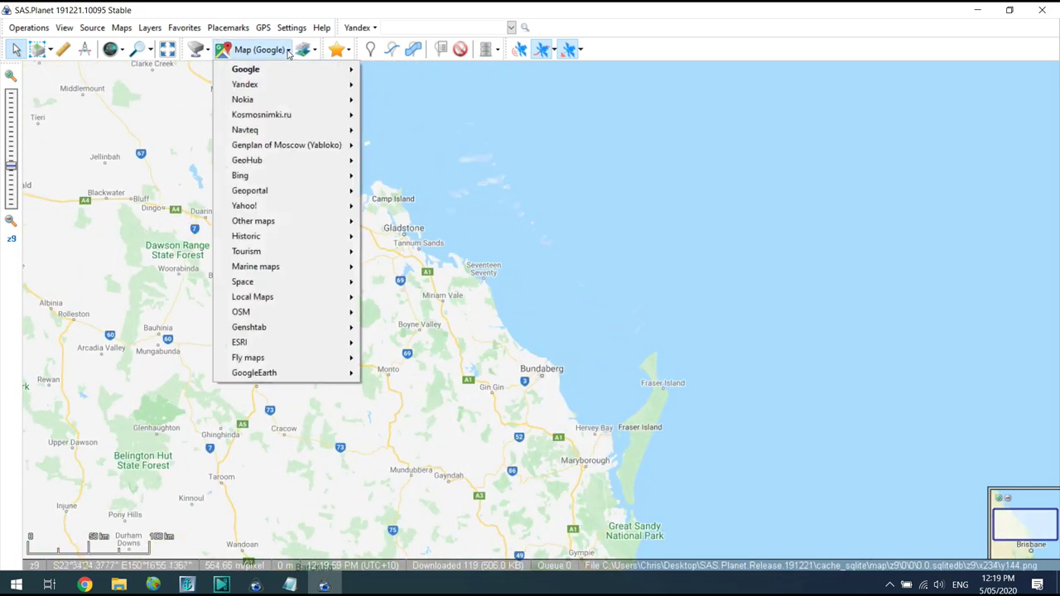
{"action": "mouse_move", "coordinate": [286, 69]}
{"action": "left_click", "coordinate": [400, 71]}
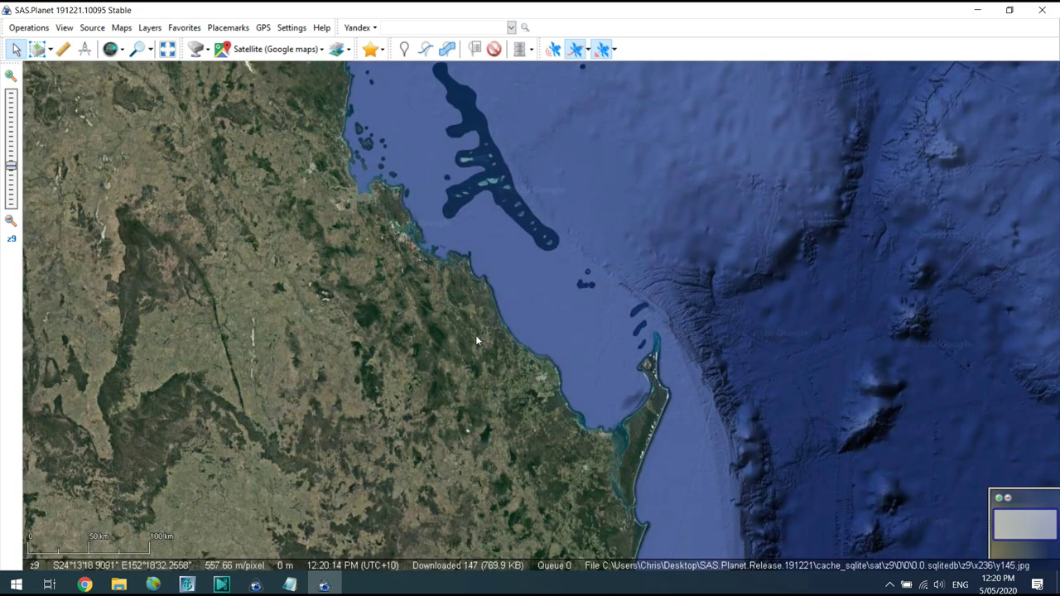
{"action": "scroll", "coordinate": [556, 241], "scroll_direction": "up", "scroll_amount": 4}
{"action": "scroll", "coordinate": [543, 242], "scroll_direction": "up", "scroll_amount": 1}
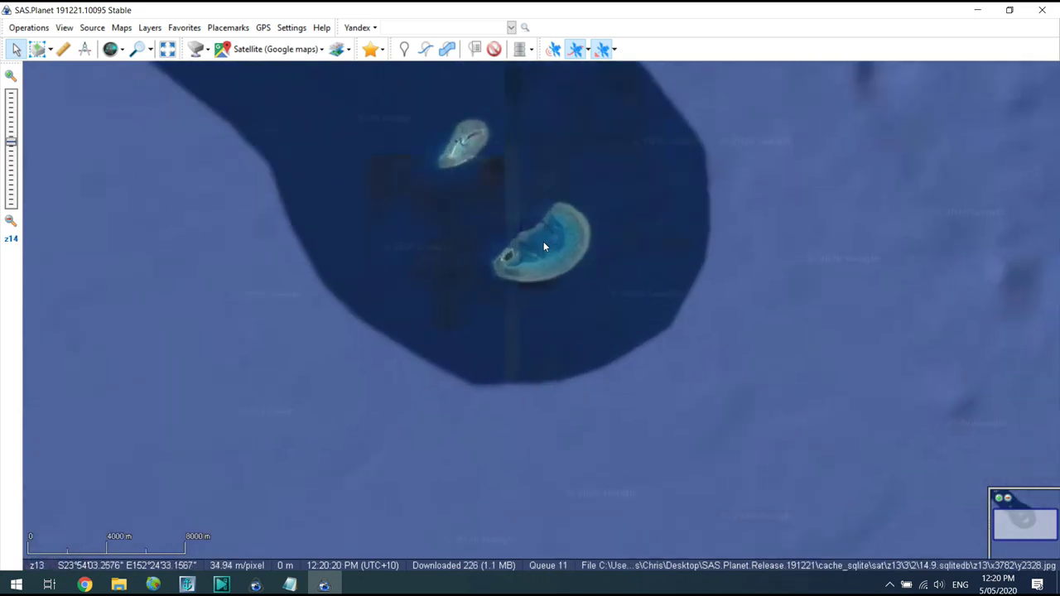
{"action": "left_click_drag", "start_coordinate": [543, 241], "coordinate": [597, 349]}
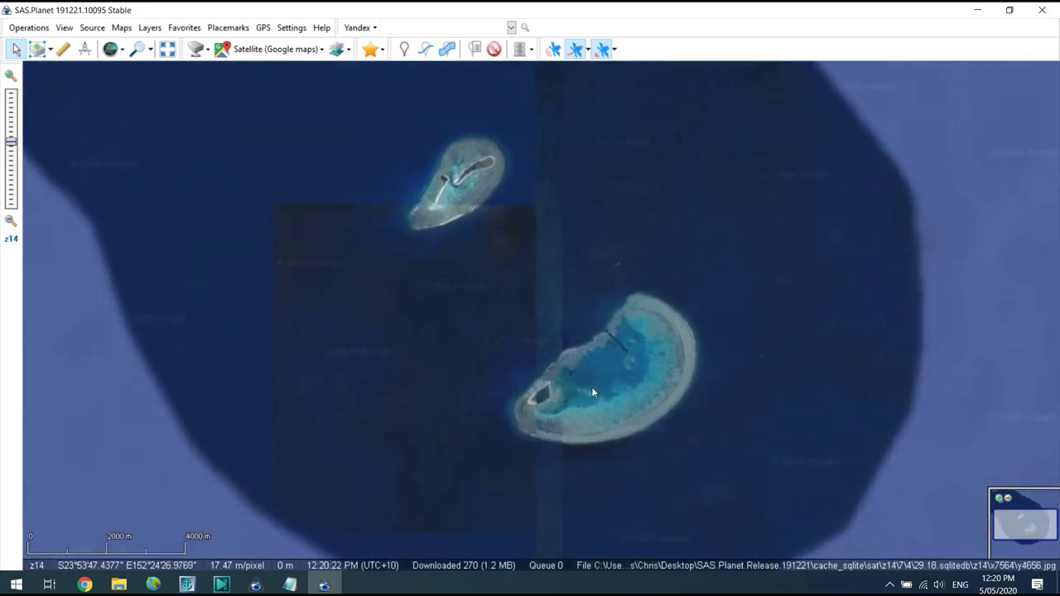
{"action": "scroll", "coordinate": [575, 409], "scroll_direction": "up", "scroll_amount": 2}
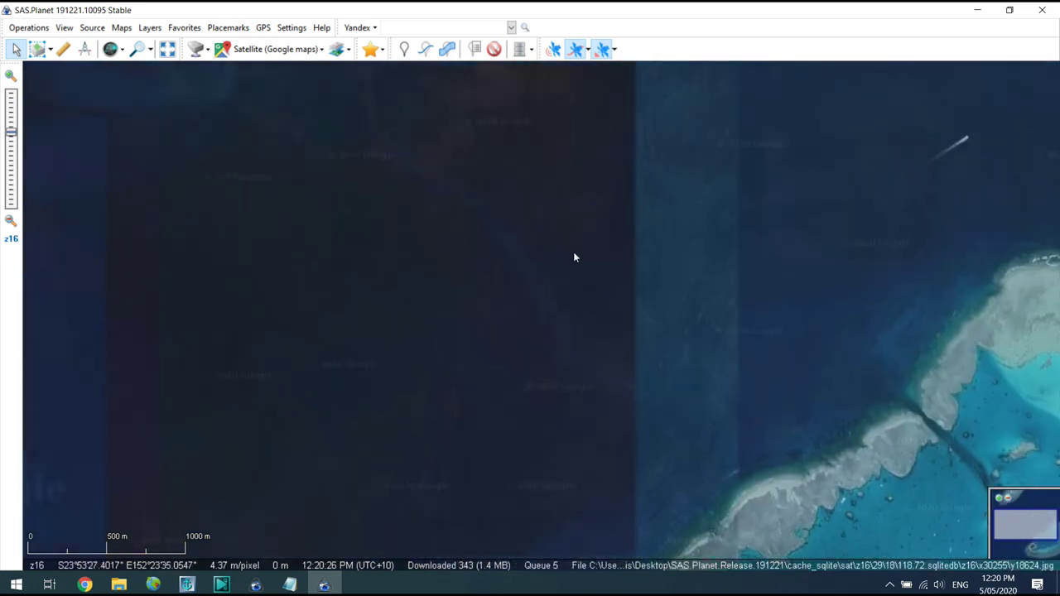
{"action": "left_click_drag", "start_coordinate": [573, 252], "coordinate": [608, 317]}
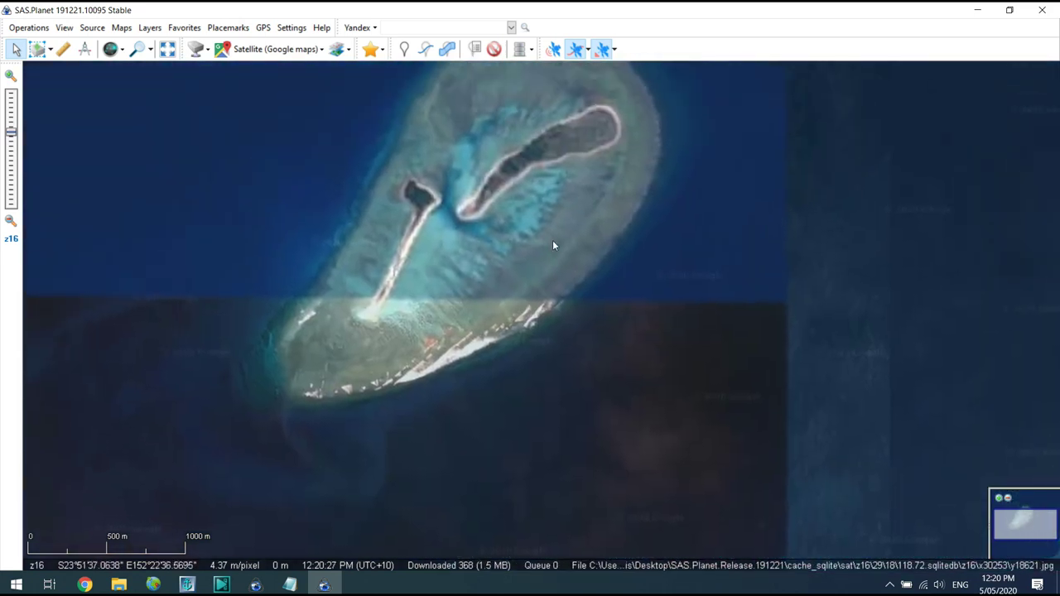
{"action": "left_click_drag", "start_coordinate": [553, 241], "coordinate": [557, 308]}
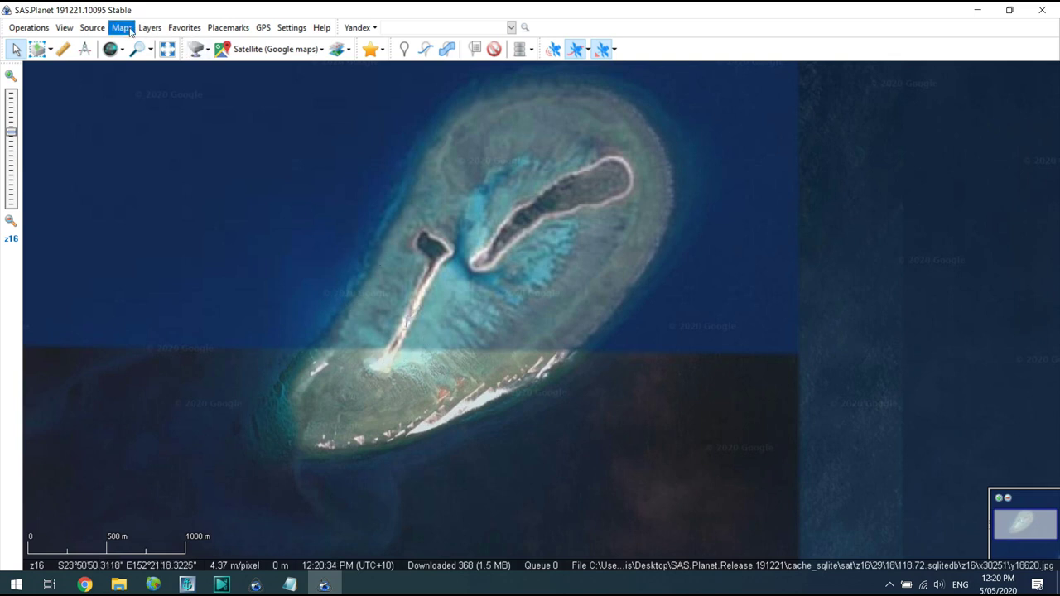
Switch to Navionics Marine Charts, zoom out two levels and frame Fairfax and Lady Musgrave Islands
{"action": "left_click", "coordinate": [130, 31]}
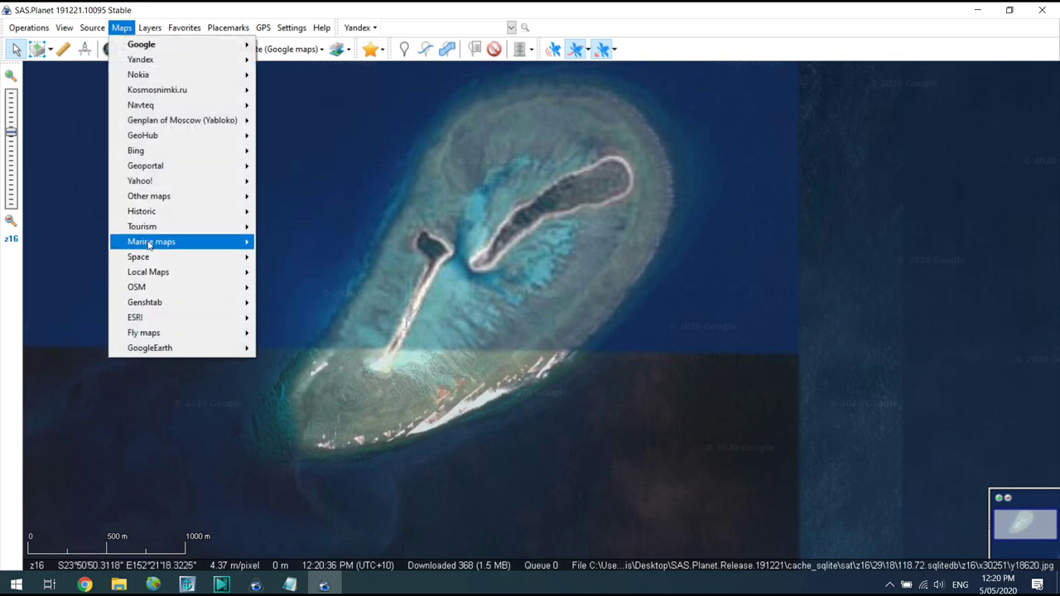
{"action": "mouse_move", "coordinate": [149, 243]}
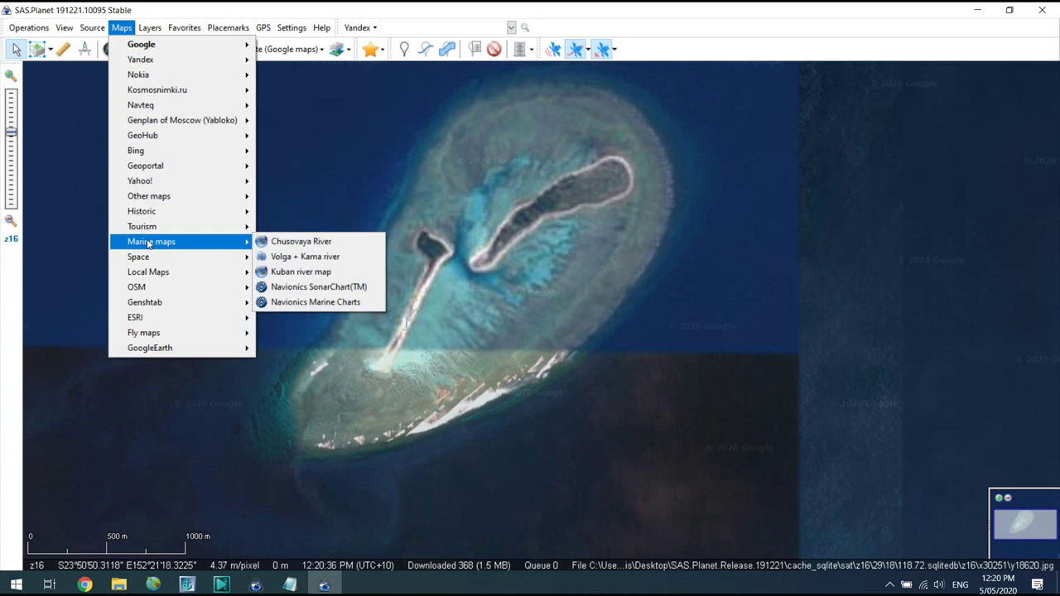
{"action": "left_click", "coordinate": [325, 303]}
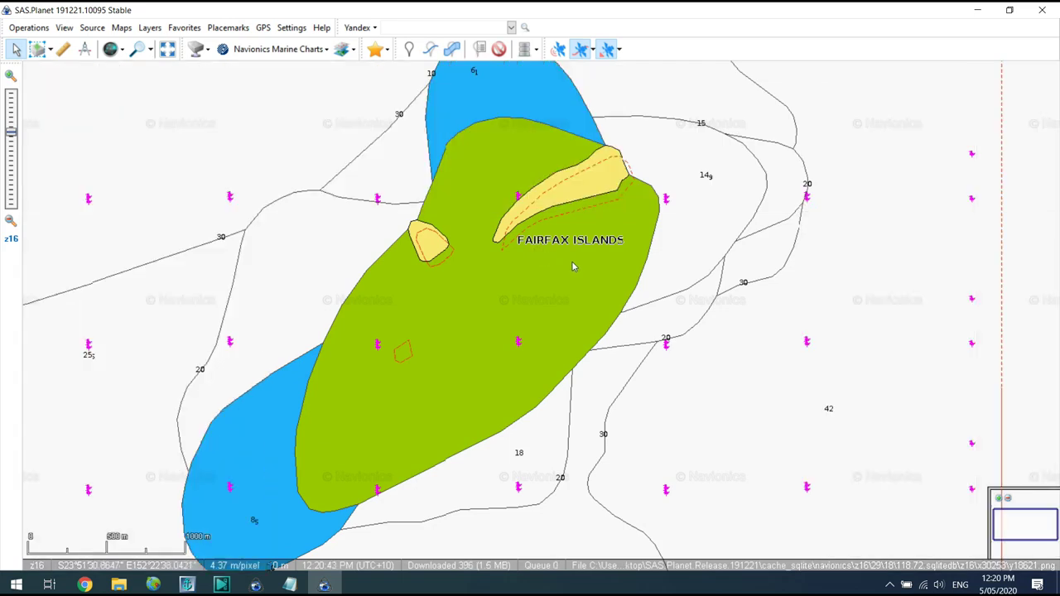
{"action": "scroll", "coordinate": [572, 265], "scroll_direction": "down", "scroll_amount": 1}
{"action": "scroll", "coordinate": [572, 266], "scroll_direction": "down", "scroll_amount": 1}
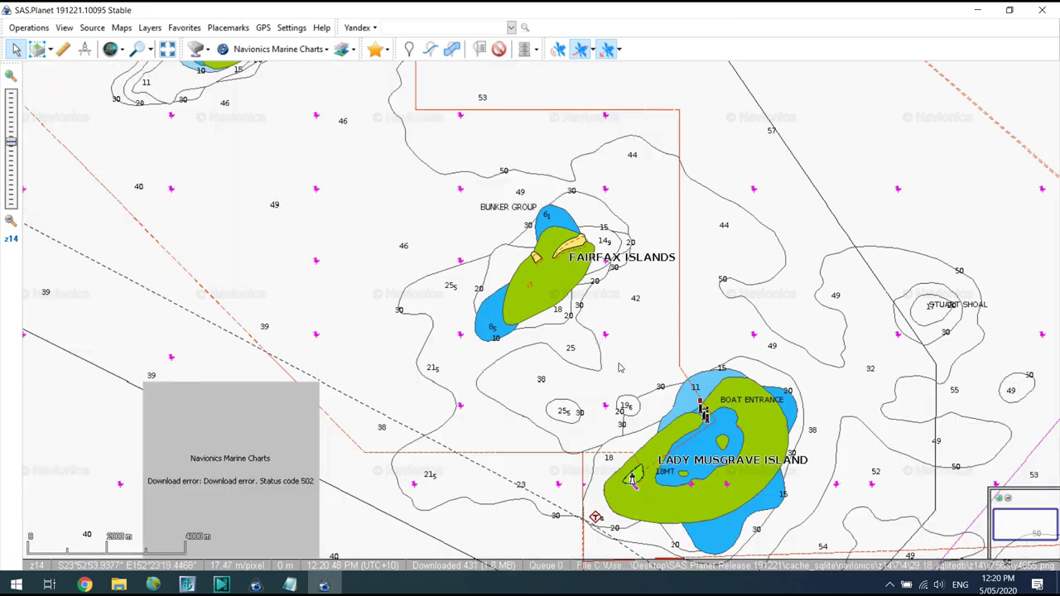
{"action": "left_click_drag", "start_coordinate": [620, 367], "coordinate": [572, 316]}
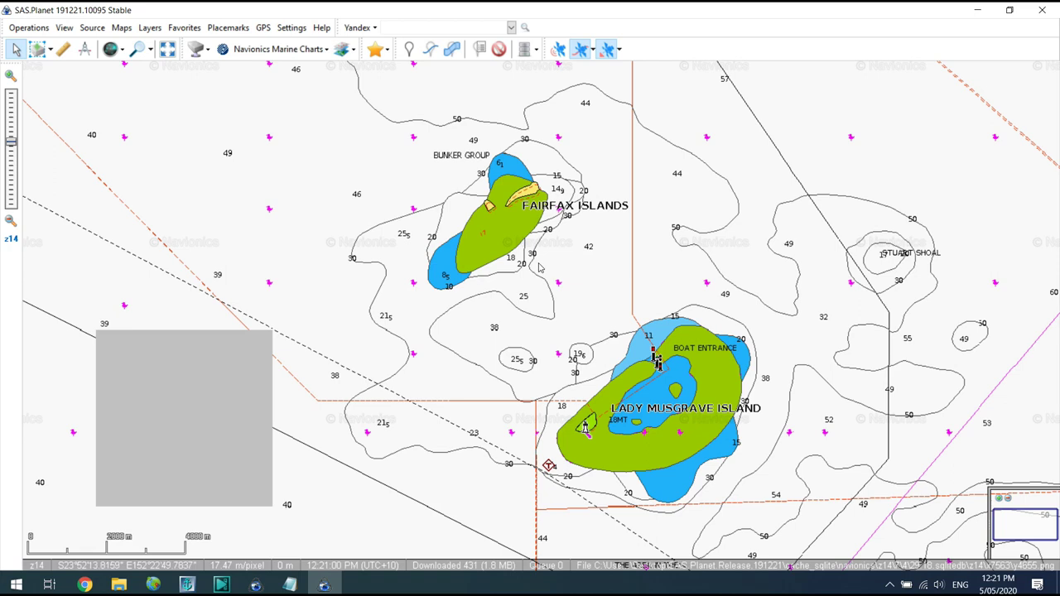
{"action": "left_click_drag", "start_coordinate": [550, 264], "coordinate": [544, 272]}
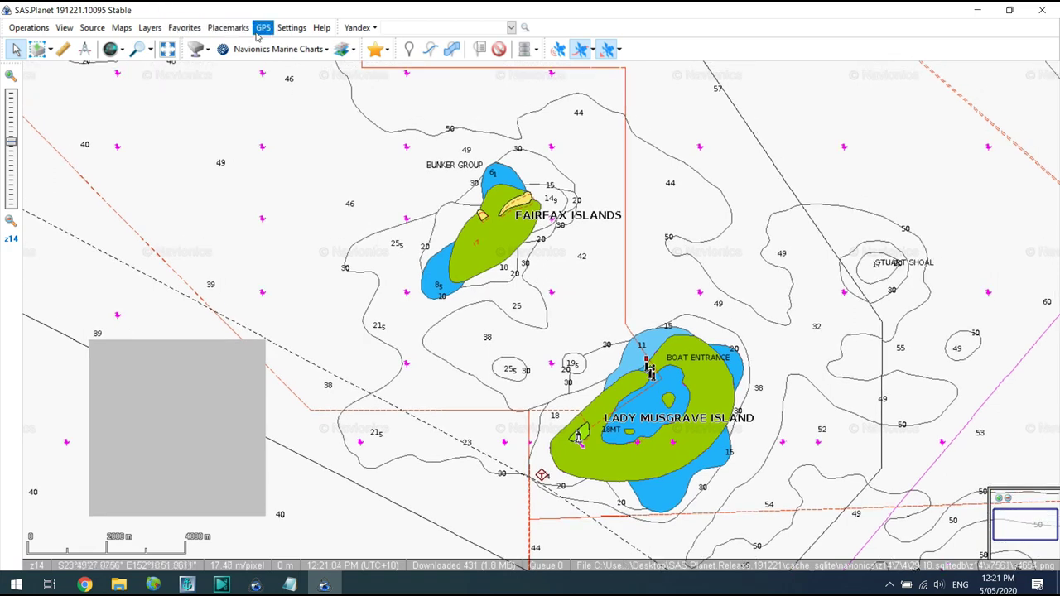
Switch the map back to Google satellite imagery and centre it on the lagoon atoll
{"action": "left_click", "coordinate": [122, 28]}
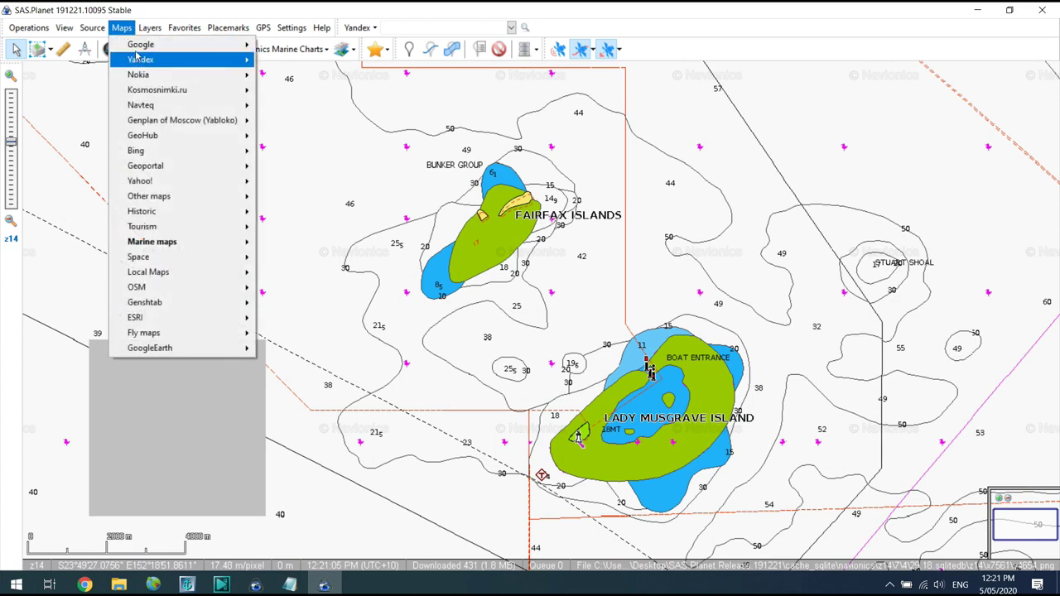
{"action": "mouse_move", "coordinate": [136, 48]}
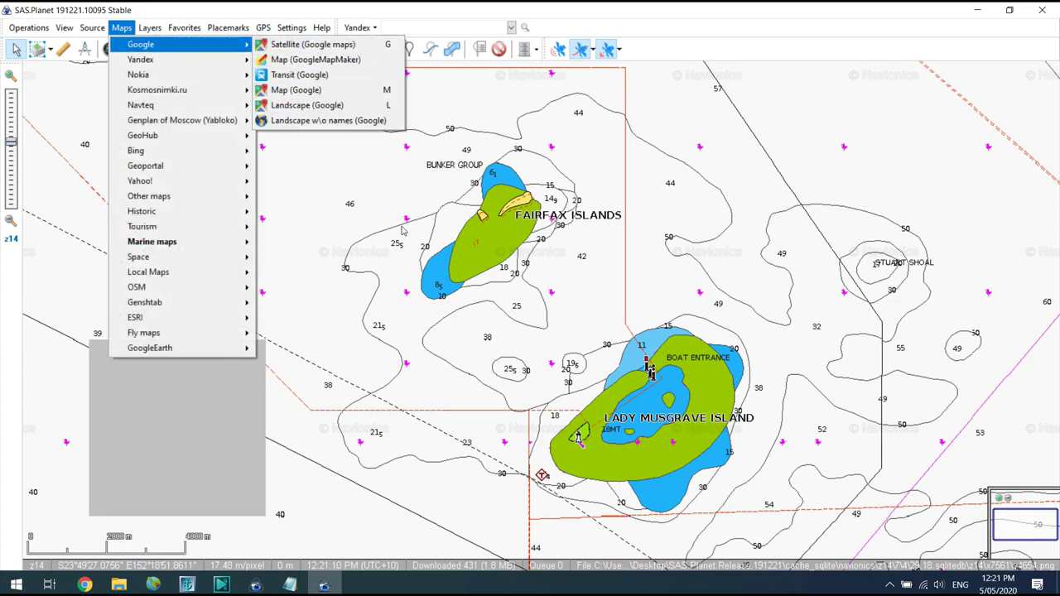
{"action": "left_click", "coordinate": [388, 48]}
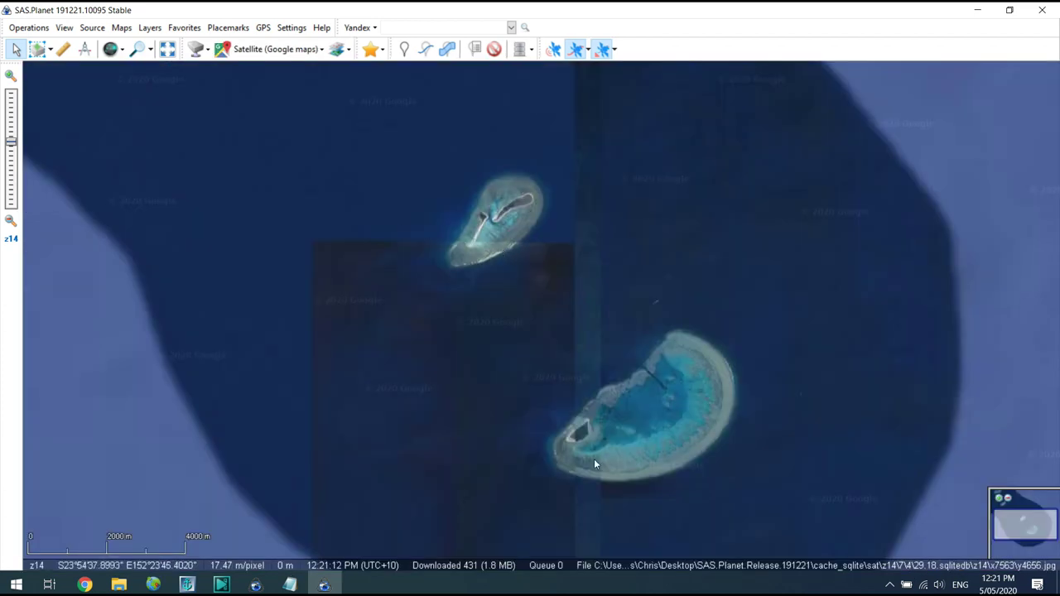
{"action": "left_click_drag", "start_coordinate": [594, 459], "coordinate": [511, 329]}
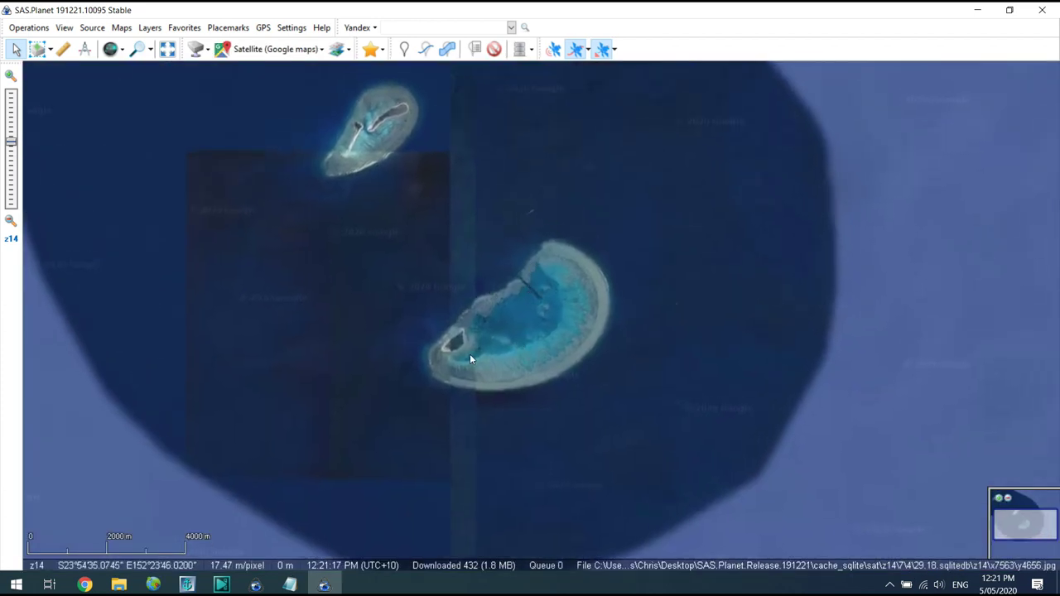
{"action": "scroll", "coordinate": [470, 355], "scroll_direction": "up", "scroll_amount": 2}
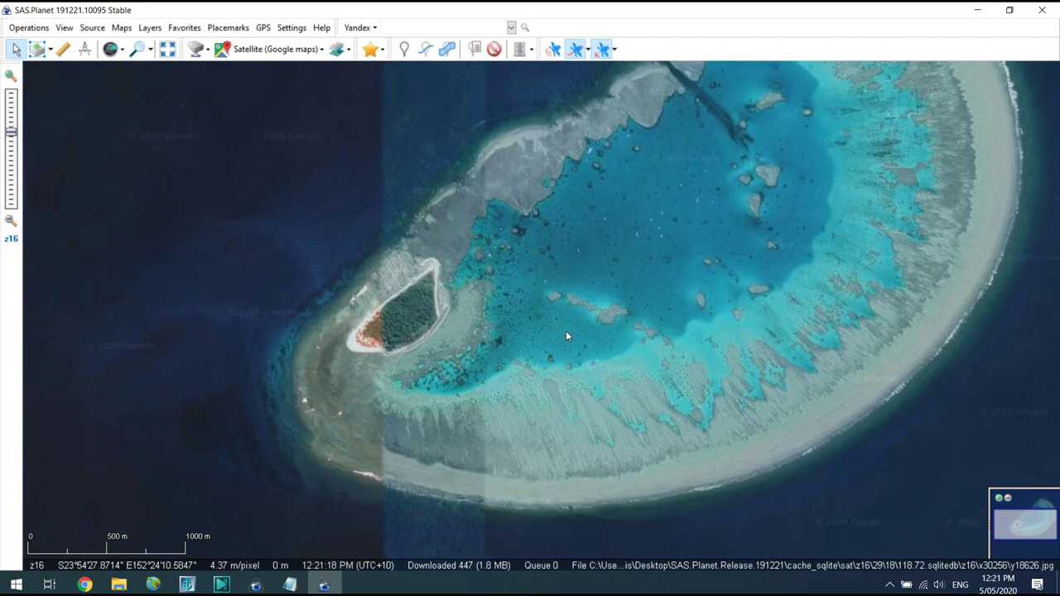
{"action": "left_click_drag", "start_coordinate": [566, 336], "coordinate": [533, 358]}
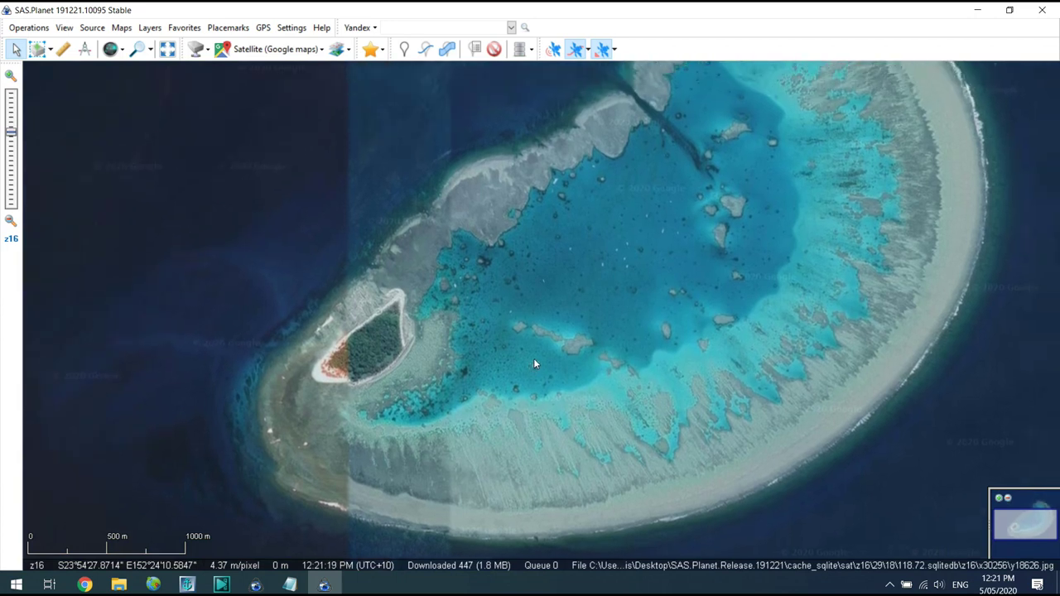
Overlay the z18 tile coverage grid and survey the whole reef for missing tiles
{"action": "left_click", "coordinate": [122, 51]}
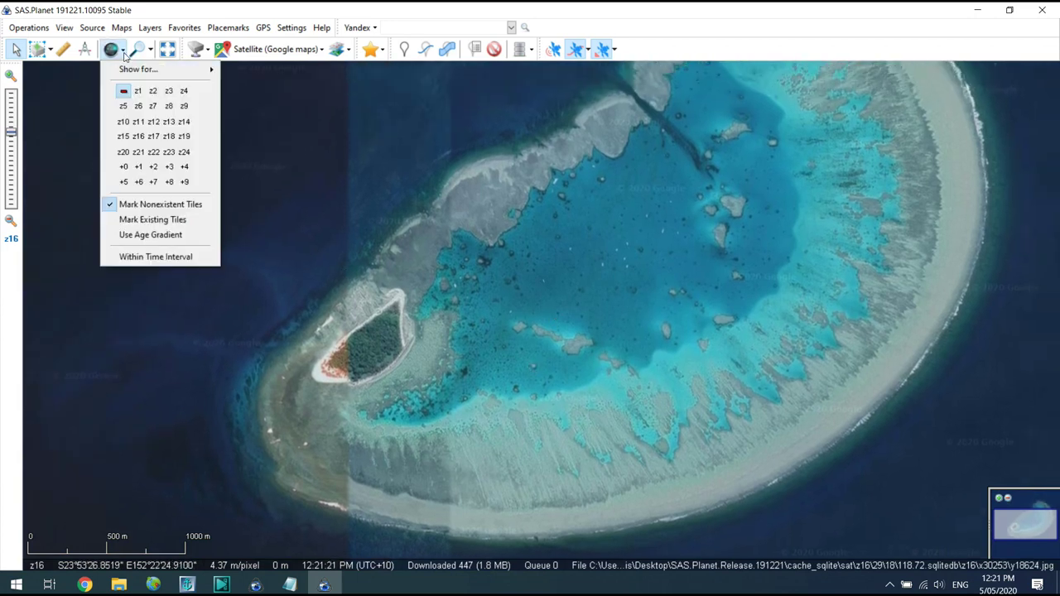
{"action": "left_click", "coordinate": [169, 136]}
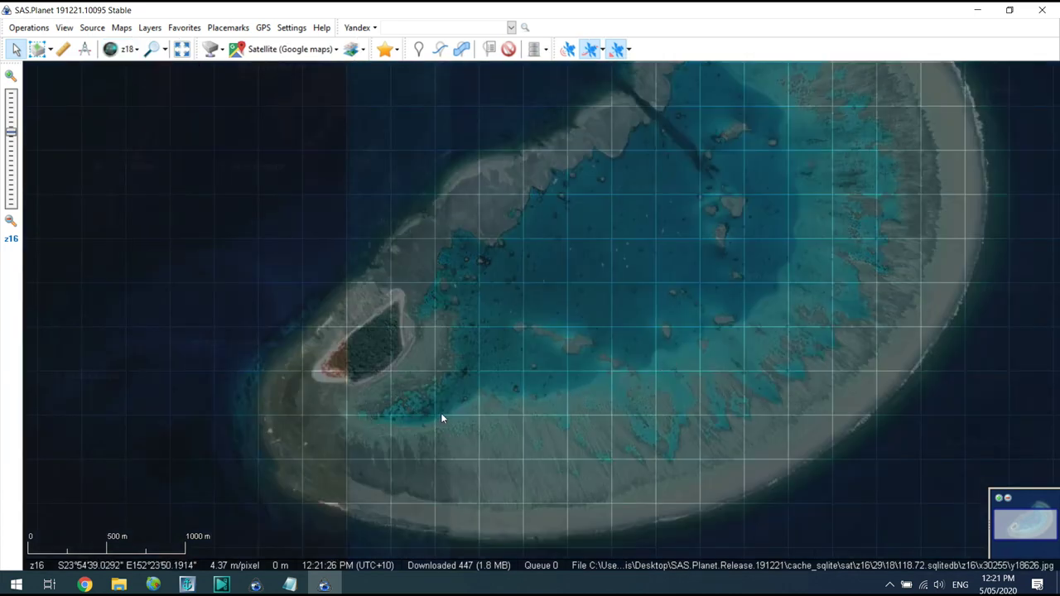
{"action": "left_click_drag", "start_coordinate": [431, 428], "coordinate": [430, 373]}
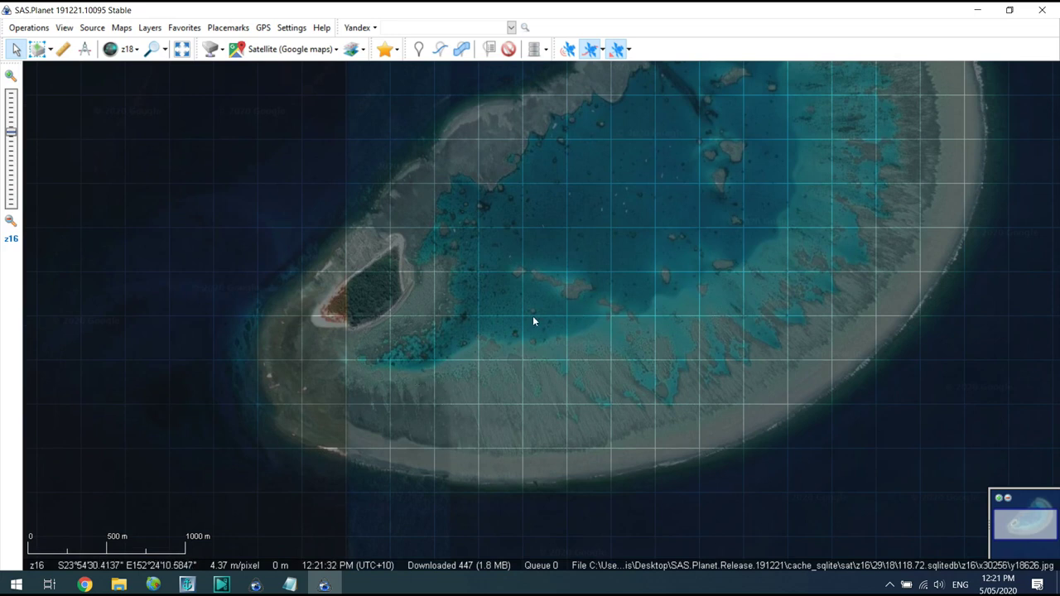
{"action": "scroll", "coordinate": [303, 401], "scroll_direction": "up", "scroll_amount": 2}
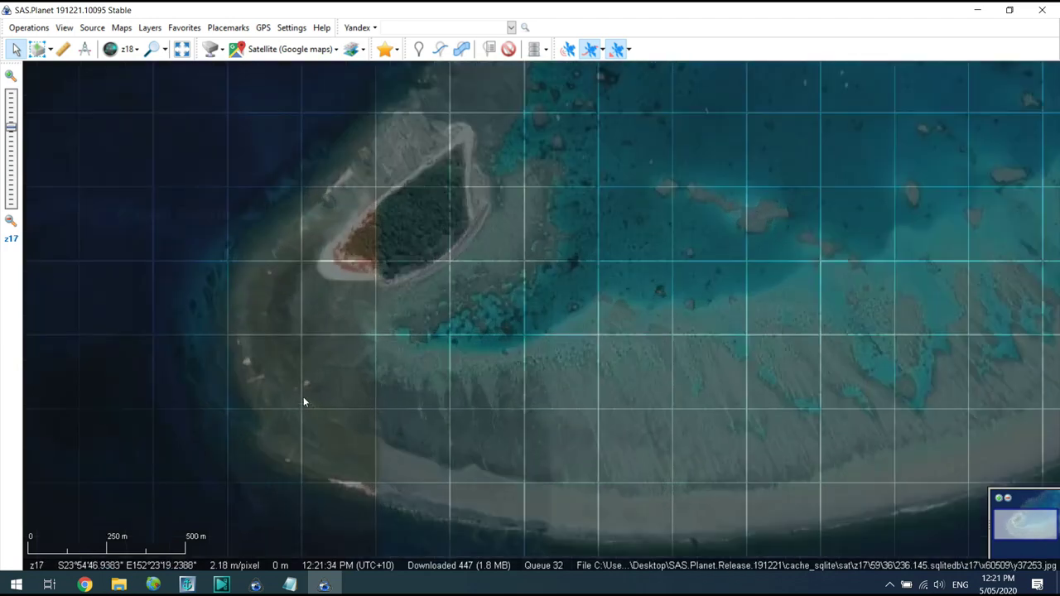
{"action": "left_click_drag", "start_coordinate": [303, 401], "coordinate": [515, 354]}
{"action": "scroll", "coordinate": [515, 355], "scroll_direction": "down", "scroll_amount": 2}
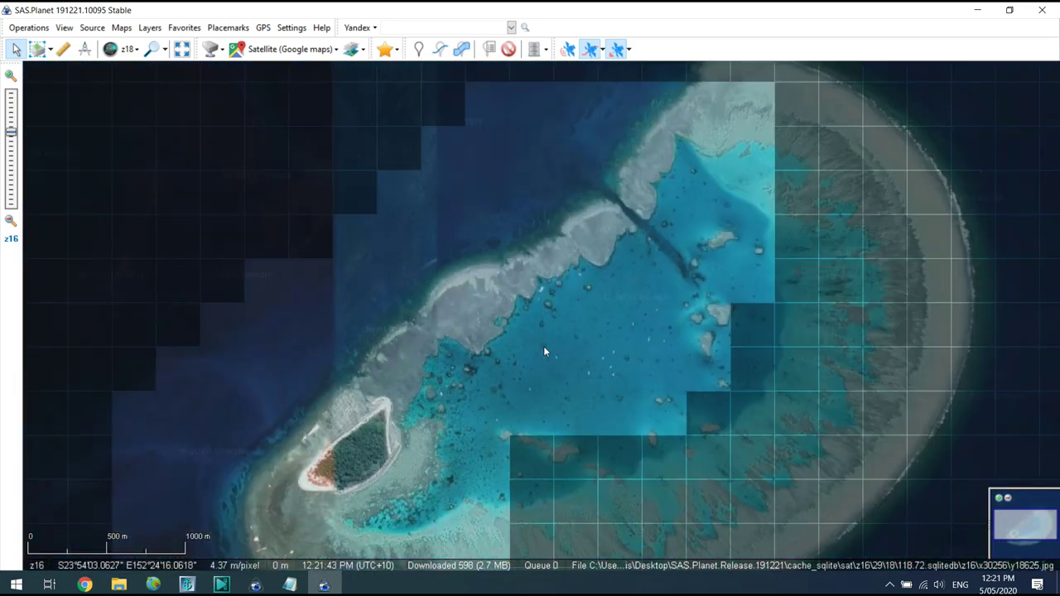
{"action": "scroll", "coordinate": [544, 348], "scroll_direction": "down", "scroll_amount": 2}
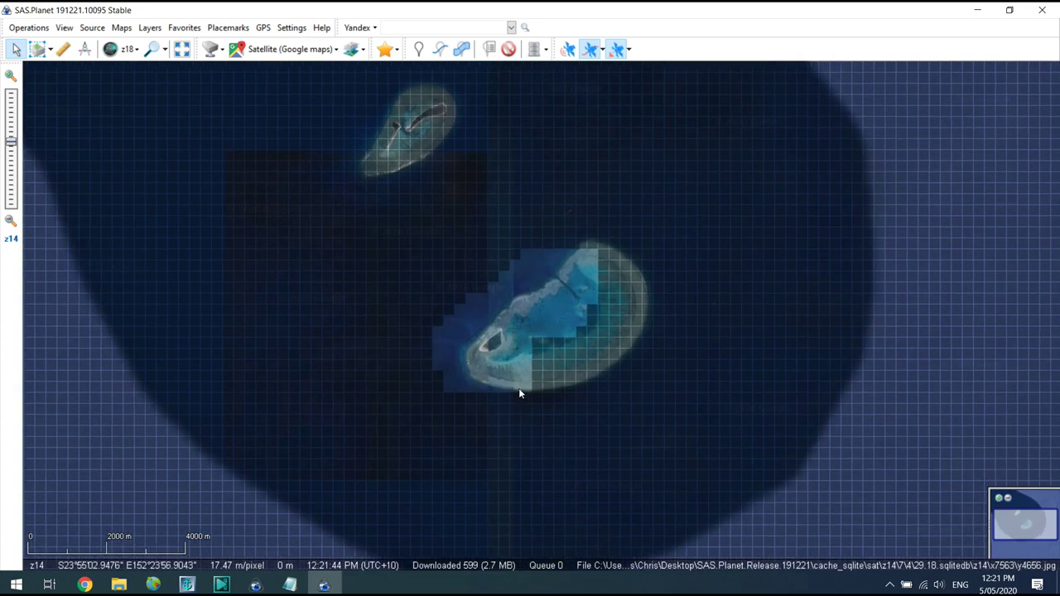
Draw a nine-corner polygonal selection around the main Lady Musgrave reef
{"action": "left_click", "coordinate": [47, 50]}
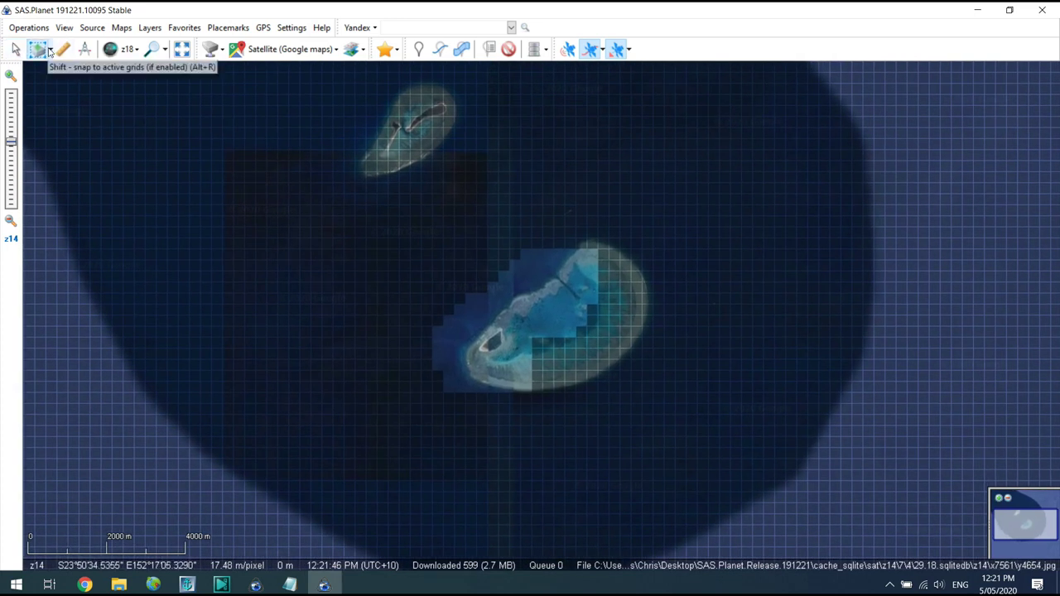
{"action": "left_click", "coordinate": [49, 50]}
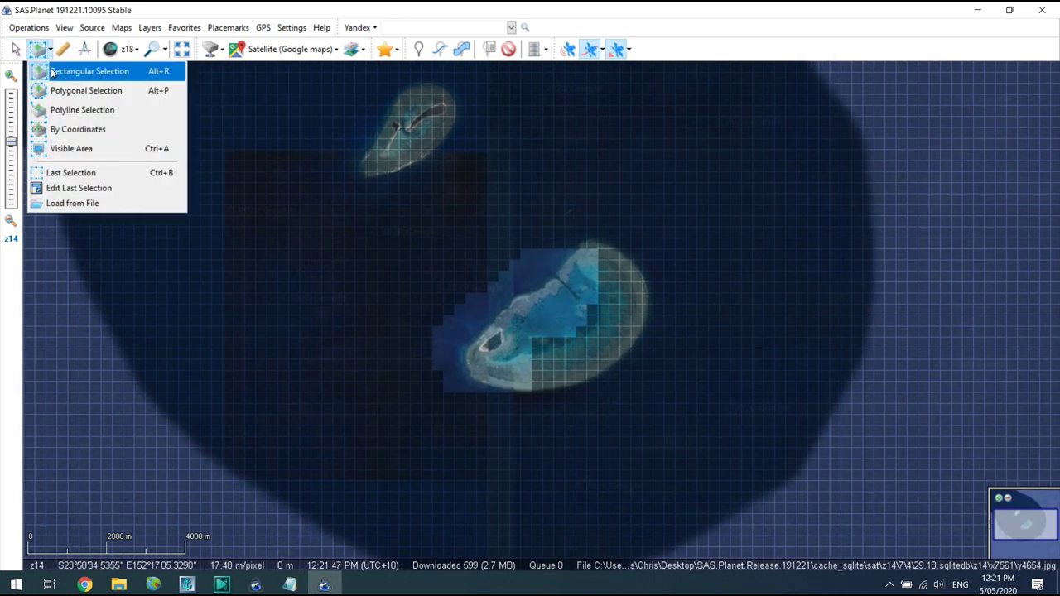
{"action": "left_click", "coordinate": [102, 96]}
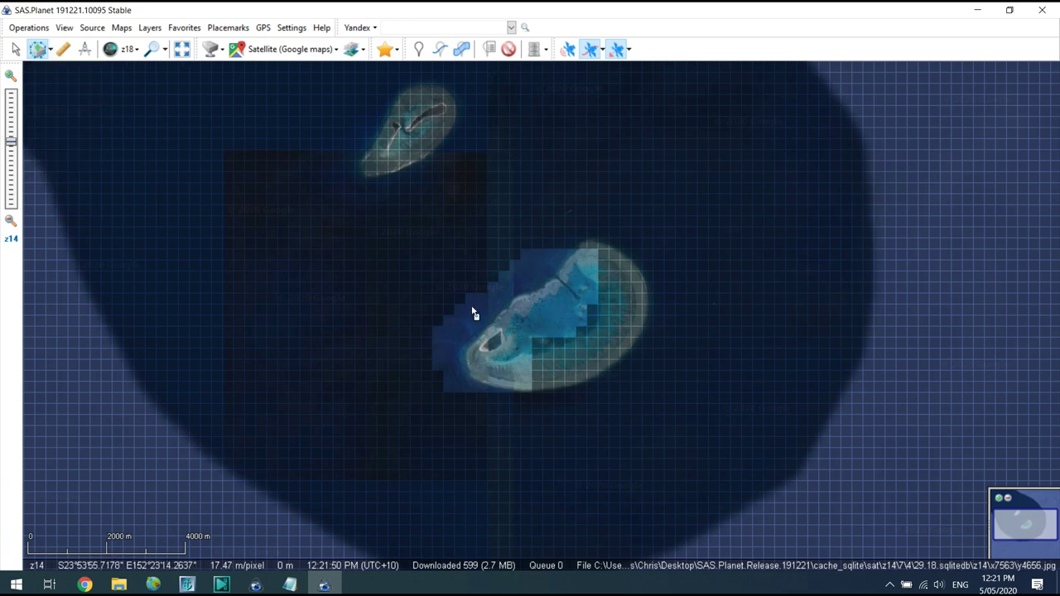
{"action": "left_click", "coordinate": [466, 389]}
{"action": "left_click", "coordinate": [513, 407]}
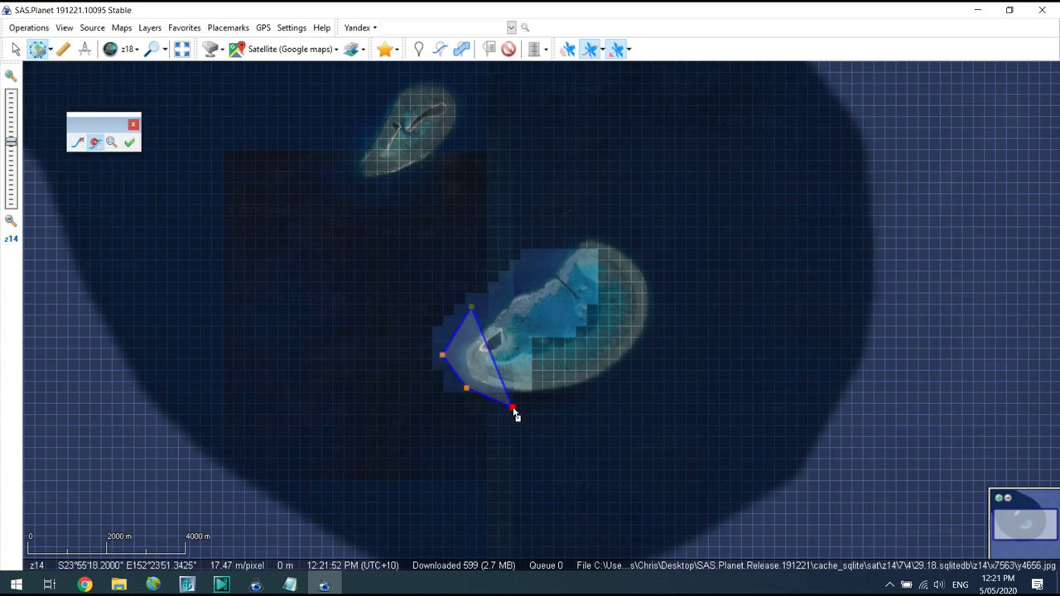
{"action": "left_click", "coordinate": [578, 401]}
{"action": "left_click", "coordinate": [631, 373]}
{"action": "left_click", "coordinate": [663, 334]}
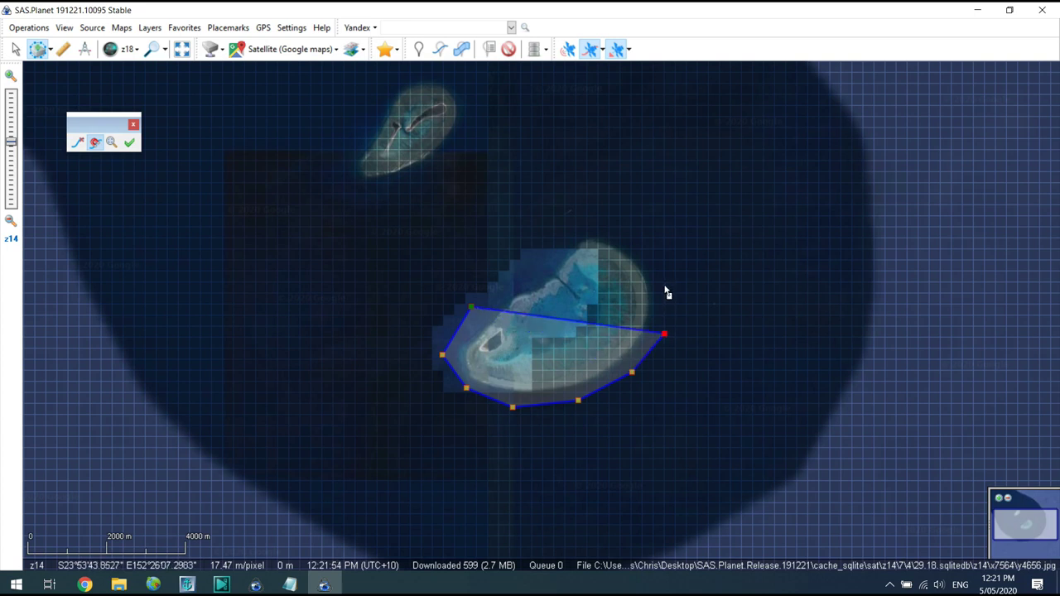
{"action": "left_click", "coordinate": [662, 284]}
{"action": "left_click", "coordinate": [639, 242]}
{"action": "left_click", "coordinate": [595, 222]}
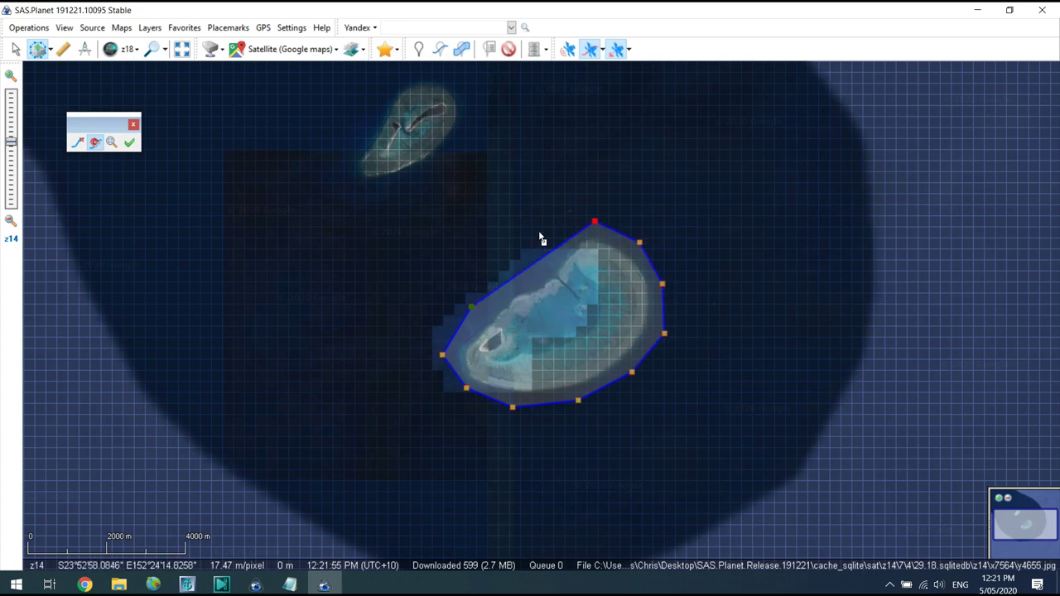
{"action": "left_click", "coordinate": [539, 232]}
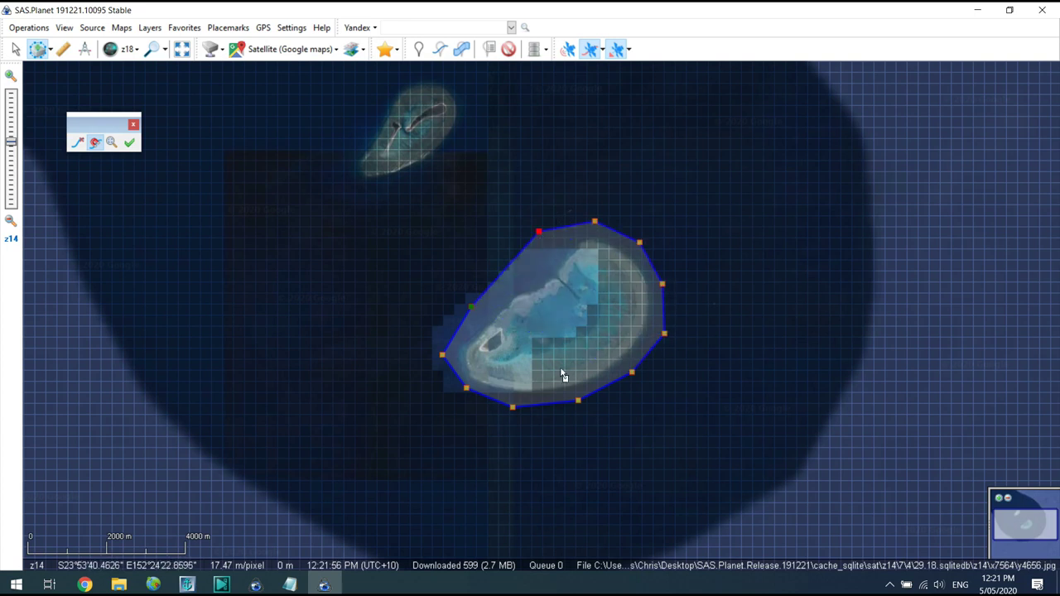
Download zoom-18 tiles inside the polygon and move the progress window aside
{"action": "left_click", "coordinate": [129, 142]}
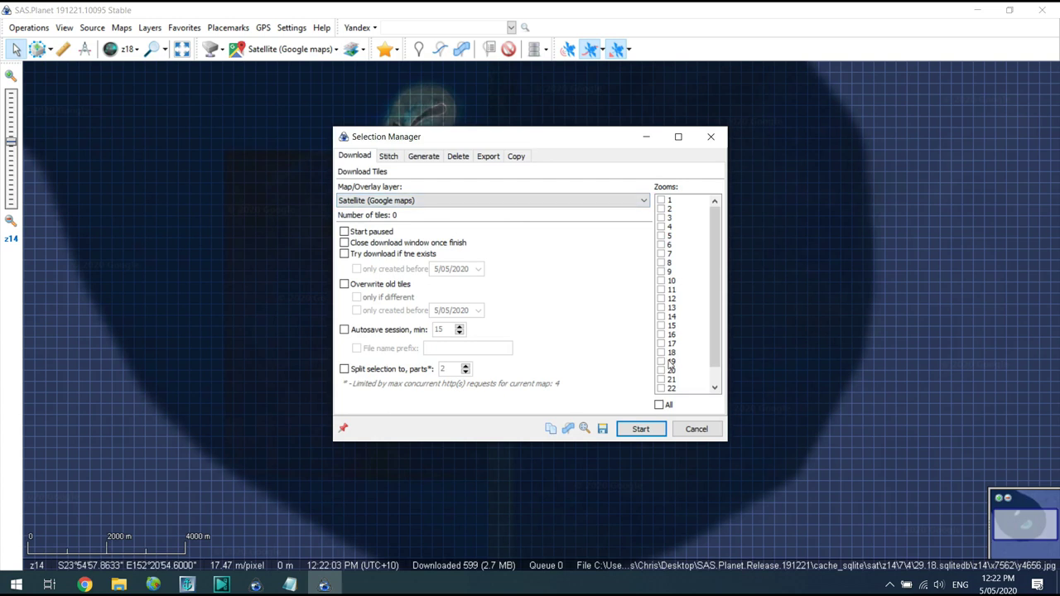
{"action": "left_click", "coordinate": [662, 353]}
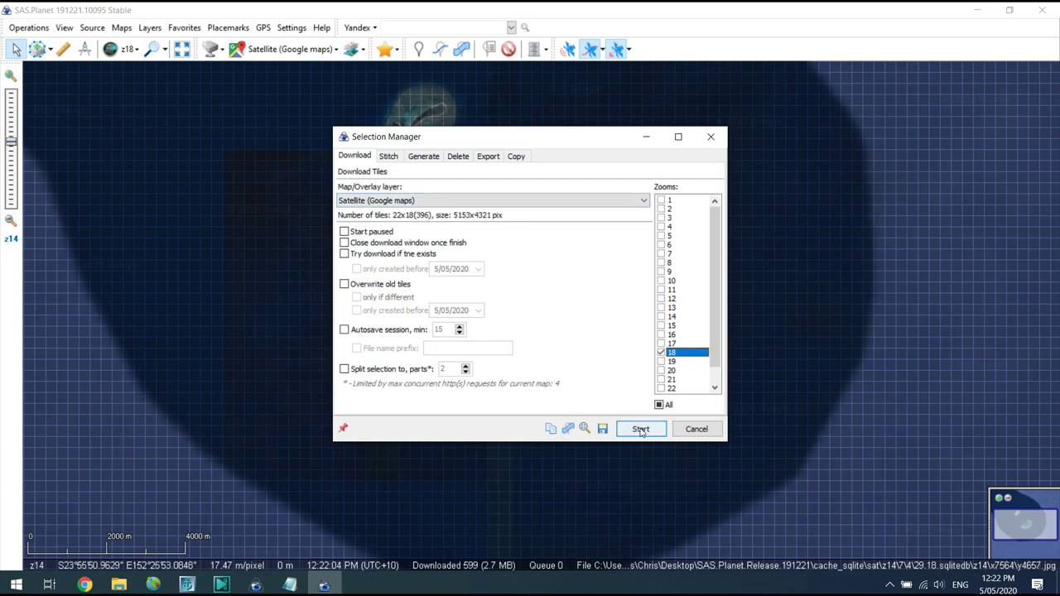
{"action": "left_click", "coordinate": [640, 428]}
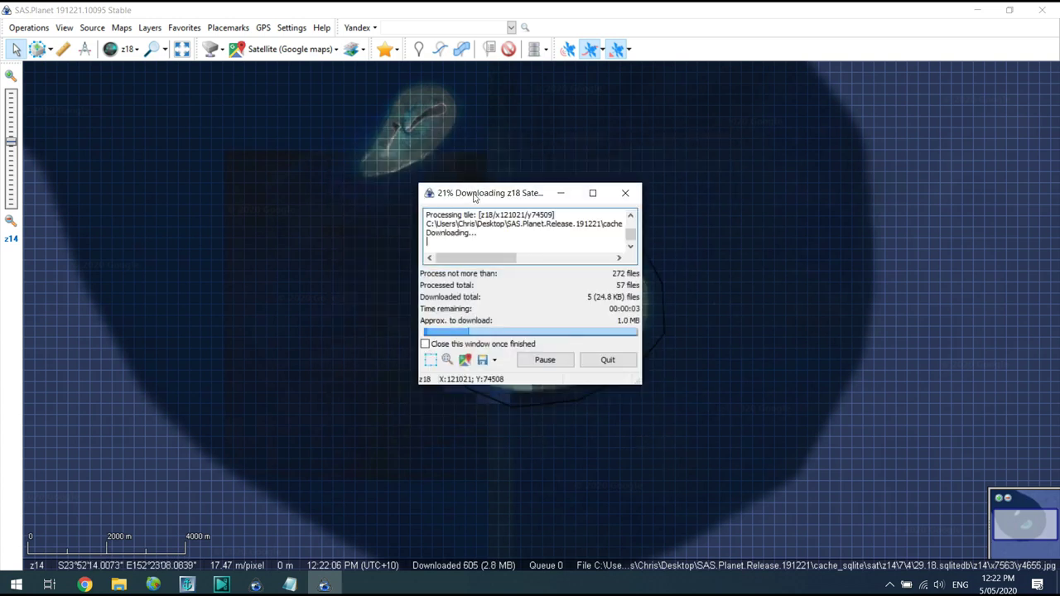
{"action": "left_click_drag", "start_coordinate": [474, 199], "coordinate": [869, 157]}
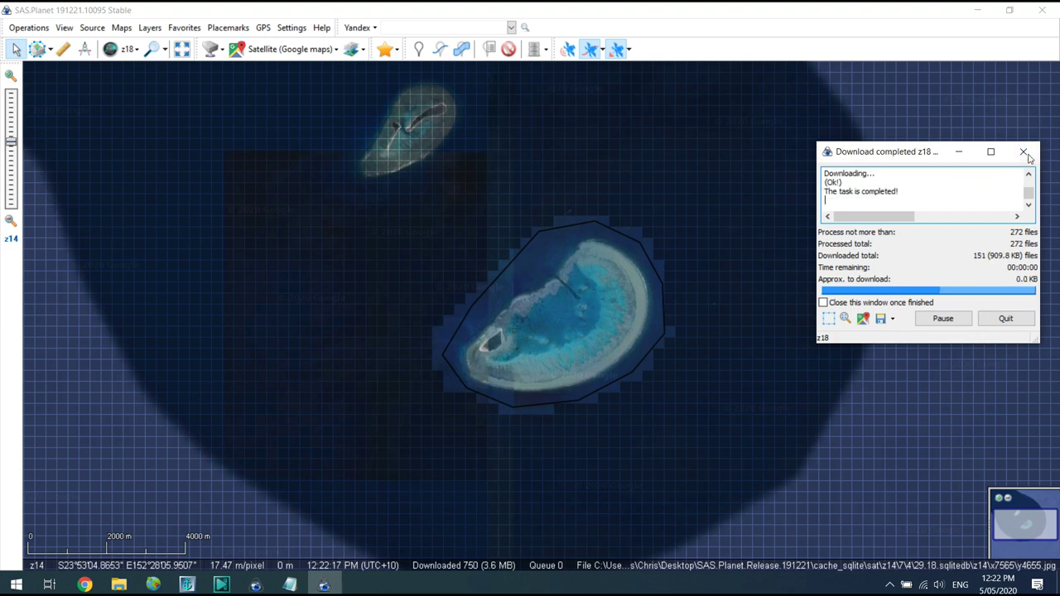
Close the finished download window and zoom in on the northern island
{"action": "left_click", "coordinate": [1005, 319]}
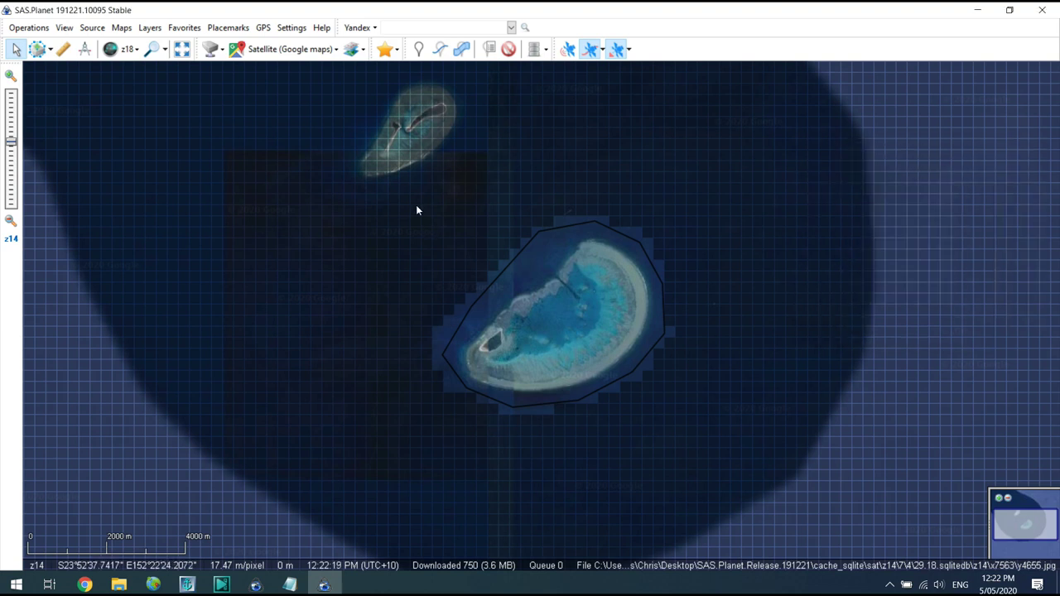
{"action": "left_click_drag", "start_coordinate": [416, 205], "coordinate": [488, 281]}
{"action": "scroll", "coordinate": [452, 243], "scroll_direction": "up", "scroll_amount": 1}
{"action": "scroll", "coordinate": [464, 245], "scroll_direction": "up", "scroll_amount": 1}
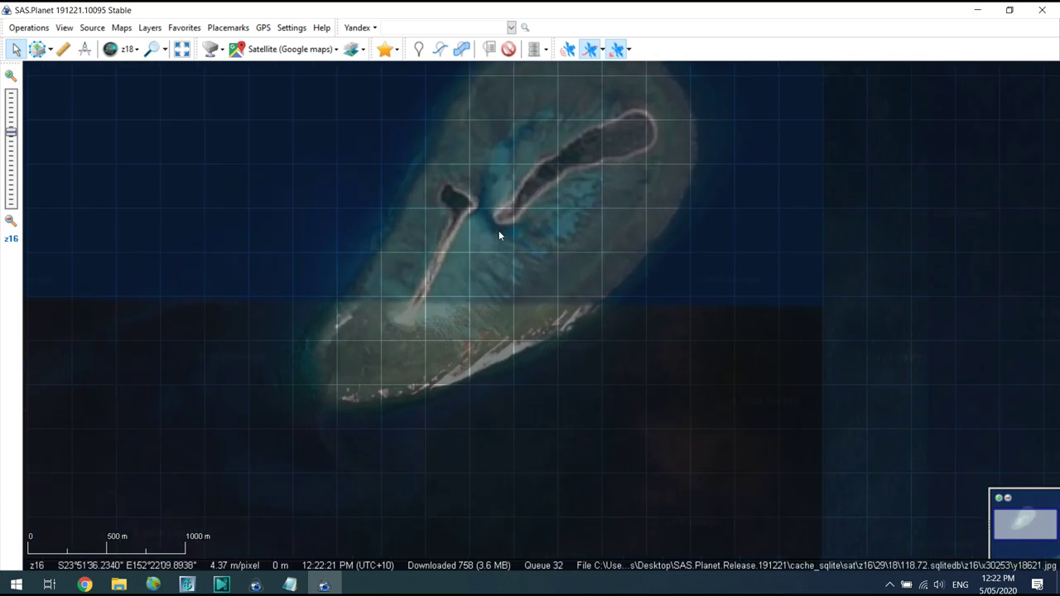
{"action": "left_click_drag", "start_coordinate": [515, 208], "coordinate": [530, 260]}
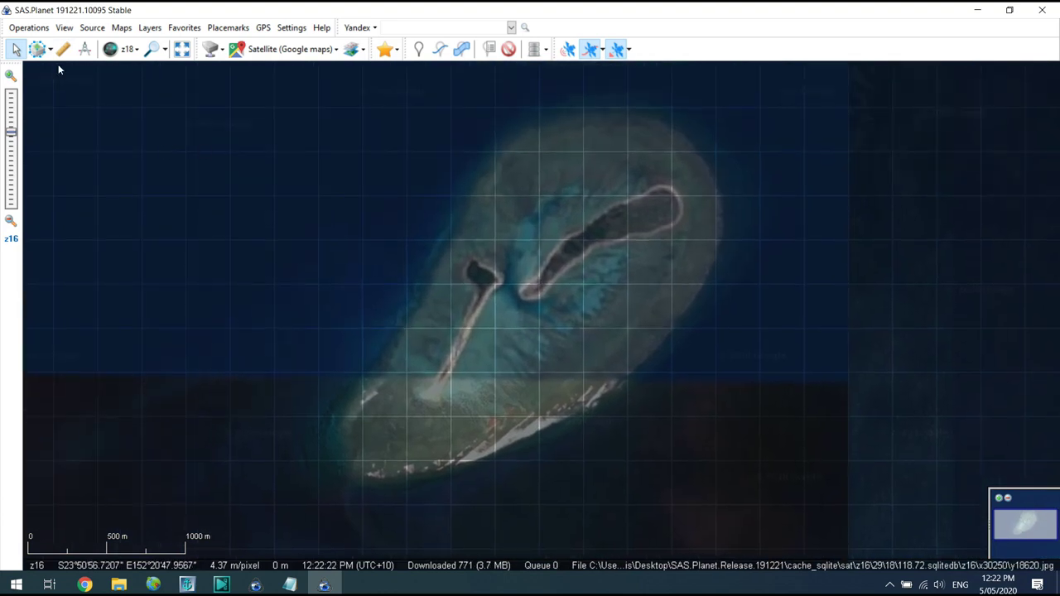
Turn off the tile coverage grid and inspect the island's sand spit imagery
{"action": "left_click", "coordinate": [137, 50]}
{"action": "left_click", "coordinate": [124, 91]}
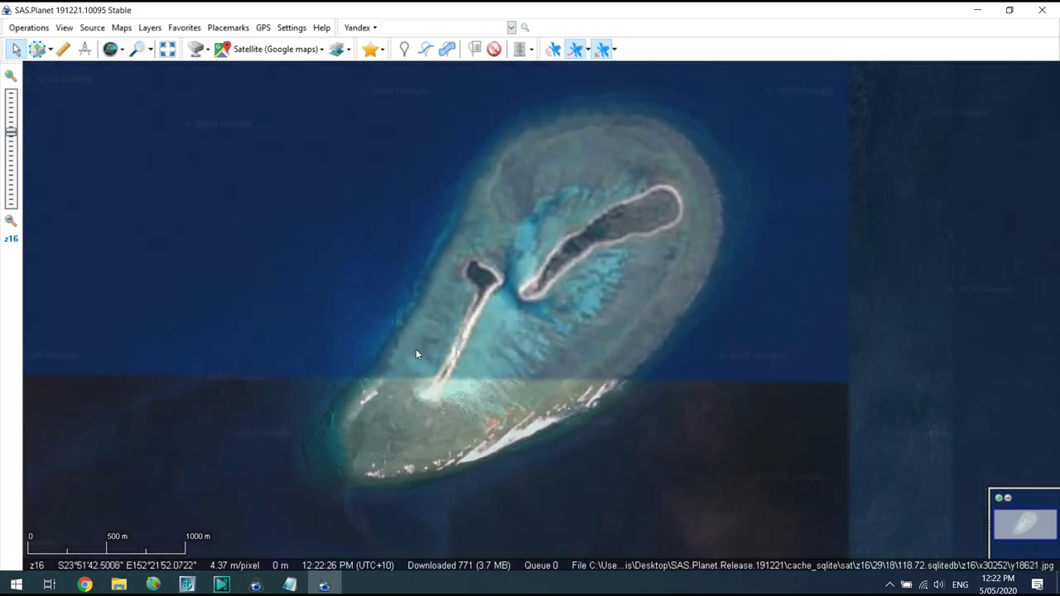
{"action": "scroll", "coordinate": [383, 431], "scroll_direction": "up", "scroll_amount": 2}
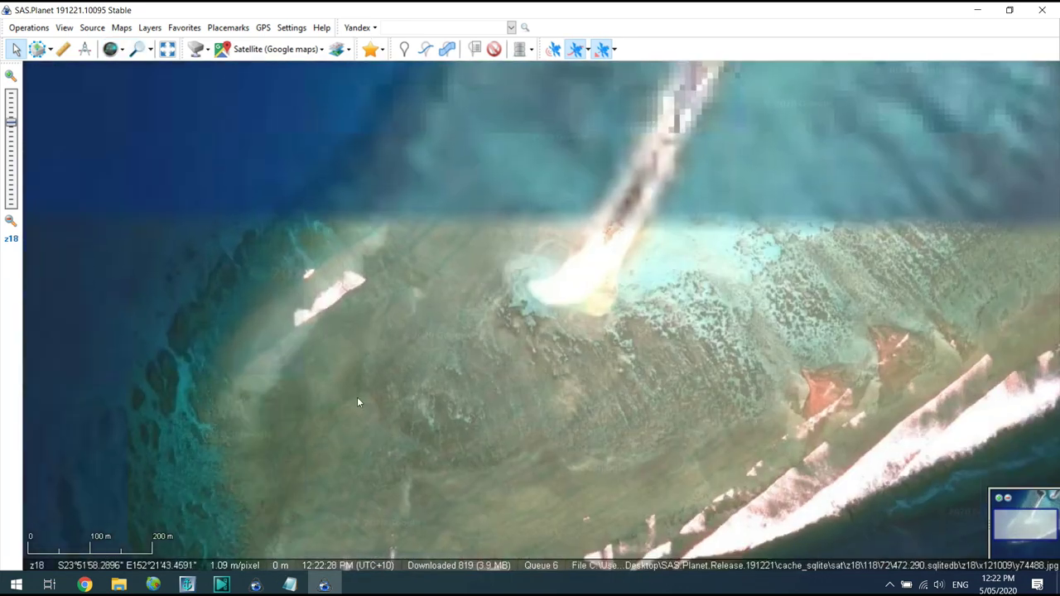
{"action": "left_click_drag", "start_coordinate": [358, 402], "coordinate": [580, 318]}
{"action": "scroll", "coordinate": [558, 414], "scroll_direction": "down", "scroll_amount": 1}
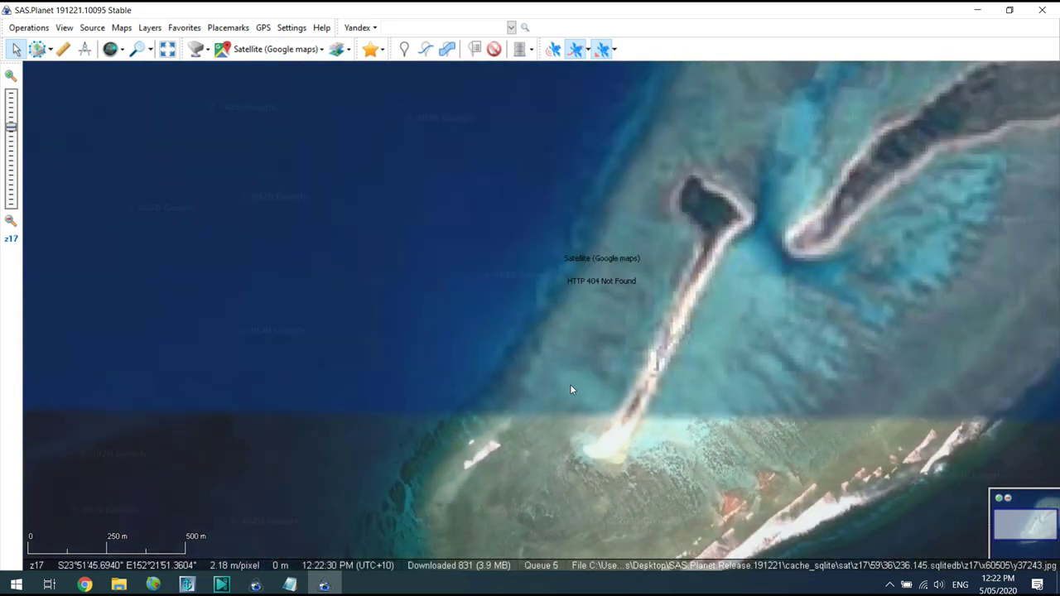
{"action": "scroll", "coordinate": [569, 389], "scroll_direction": "down", "scroll_amount": 1}
{"action": "left_click_drag", "start_coordinate": [698, 378], "coordinate": [556, 373]}
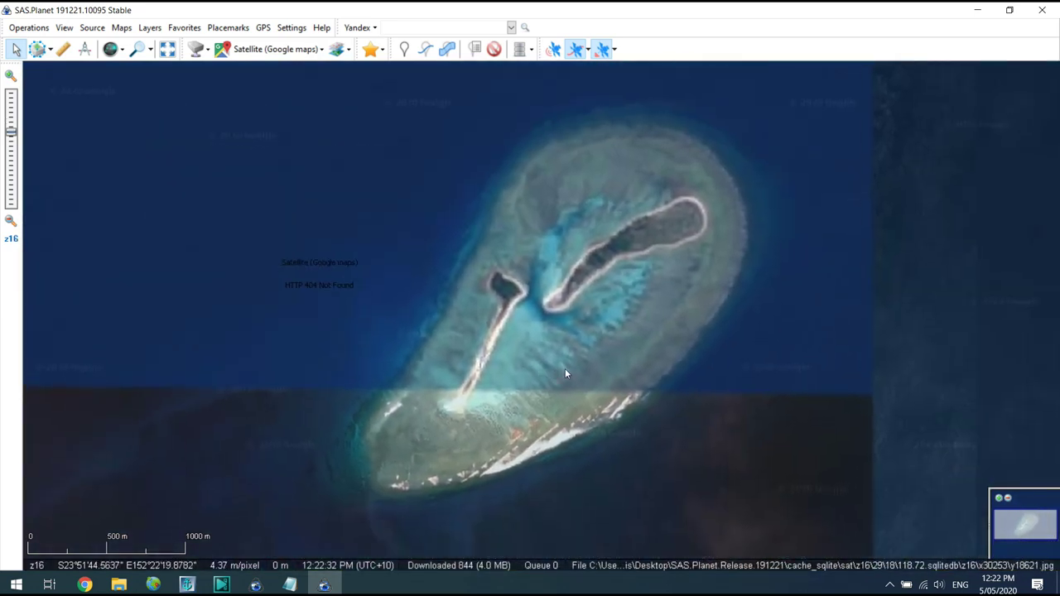
Switch the imagery source to Bing Maps satellite
{"action": "left_click", "coordinate": [322, 49]}
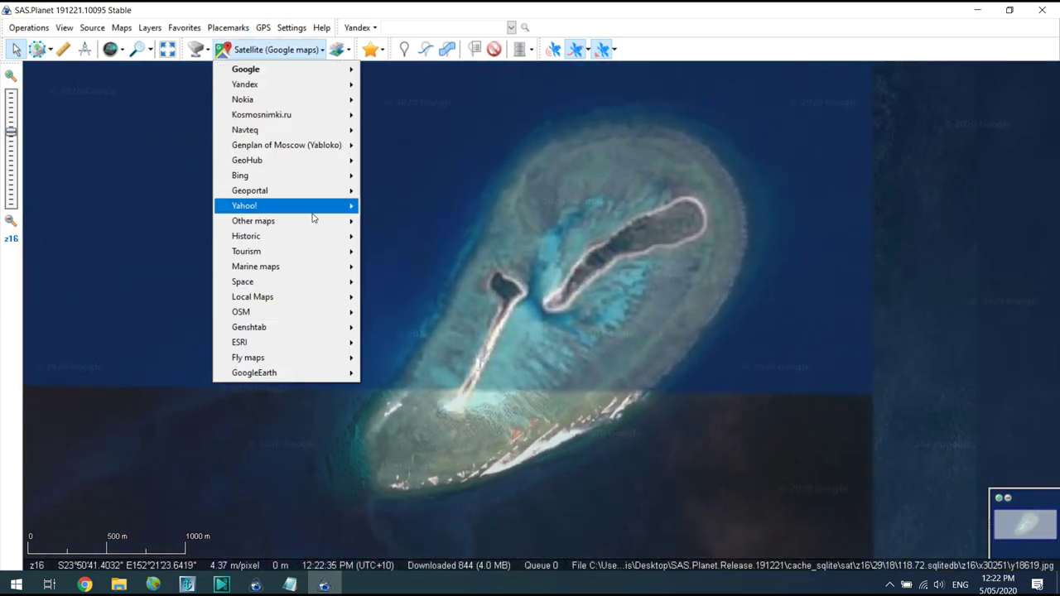
{"action": "mouse_move", "coordinate": [289, 175]}
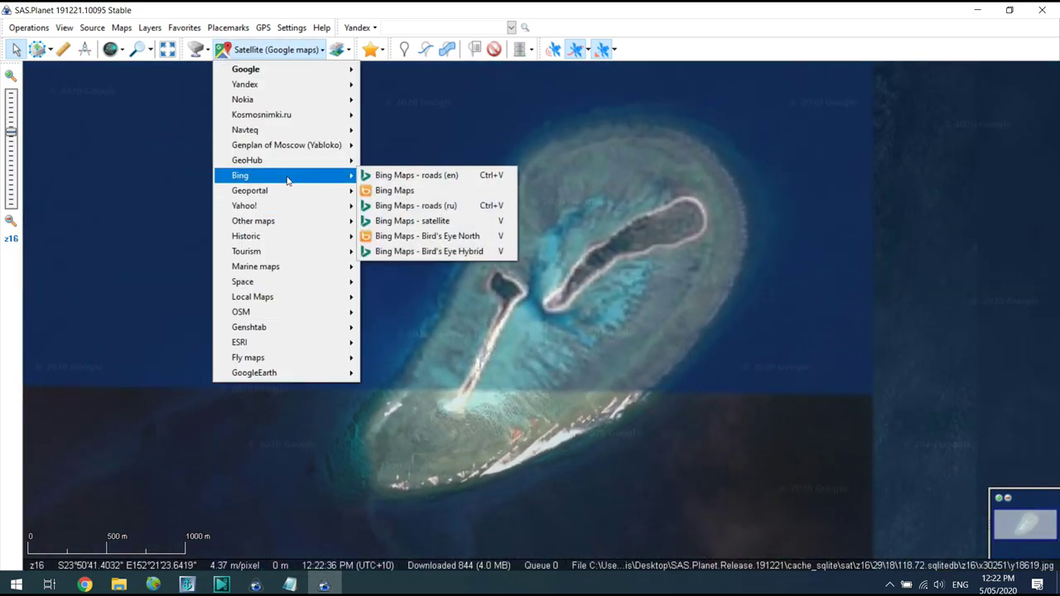
{"action": "left_click", "coordinate": [423, 224]}
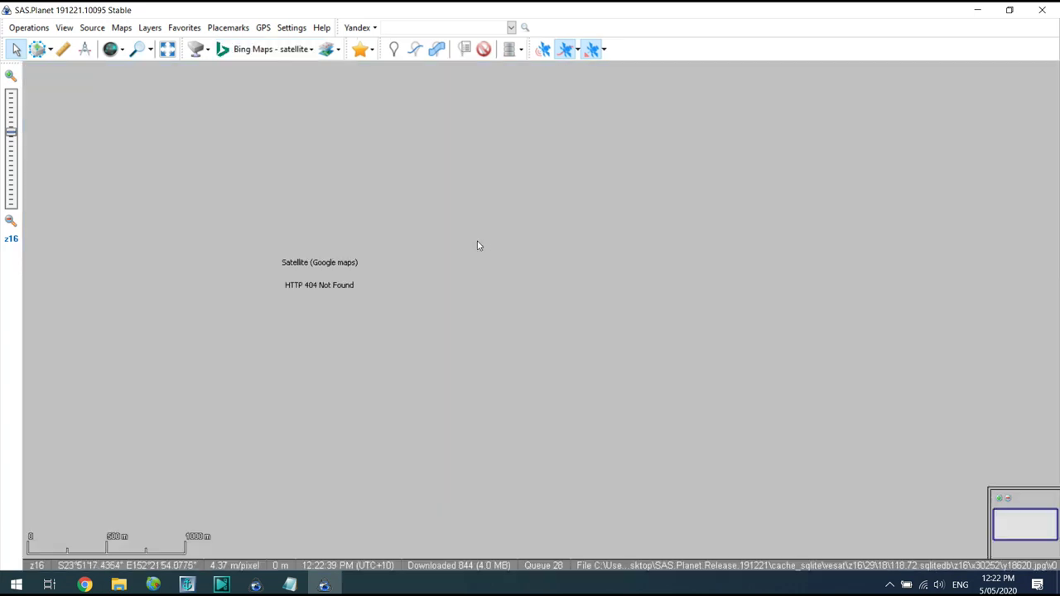
{"action": "scroll", "coordinate": [484, 247], "scroll_direction": "down", "scroll_amount": 2}
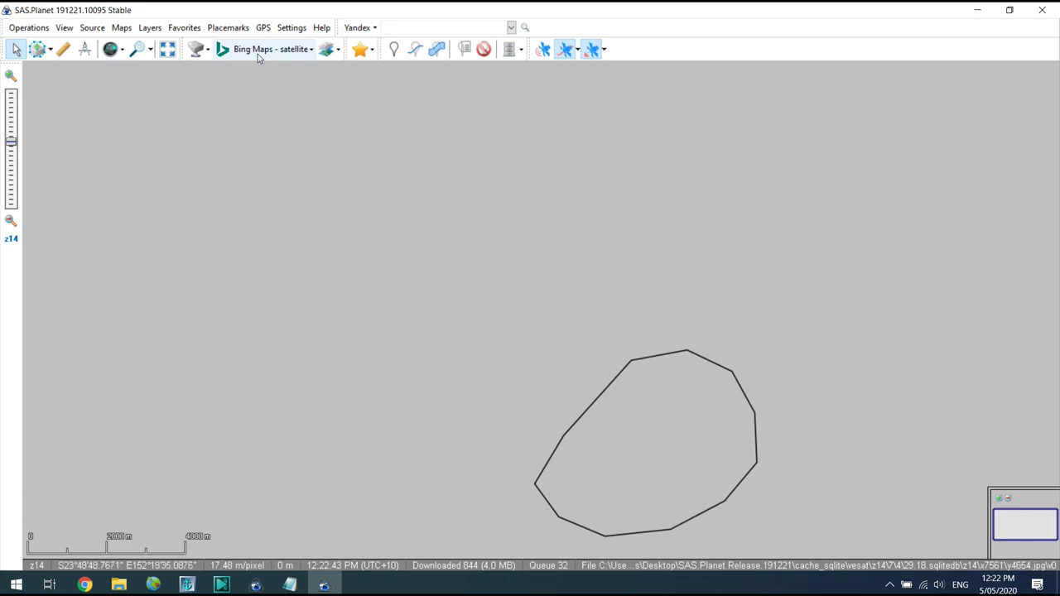
Switch to ArcGIS.Imagery and zoom in on the islets and sand spit at z18
{"action": "left_click", "coordinate": [309, 51]}
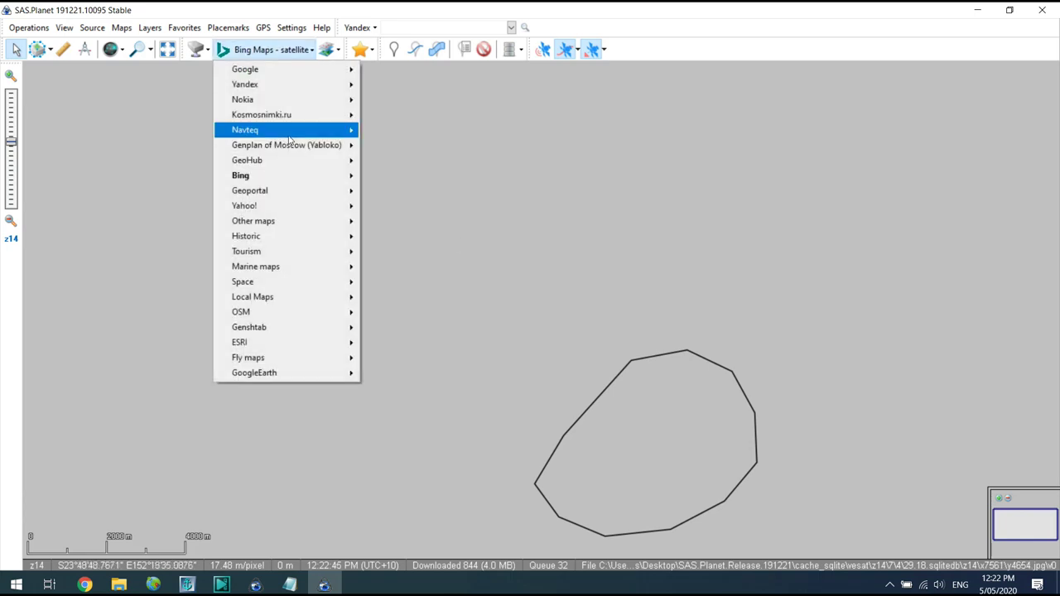
{"action": "mouse_move", "coordinate": [276, 301]}
{"action": "mouse_move", "coordinate": [311, 346]}
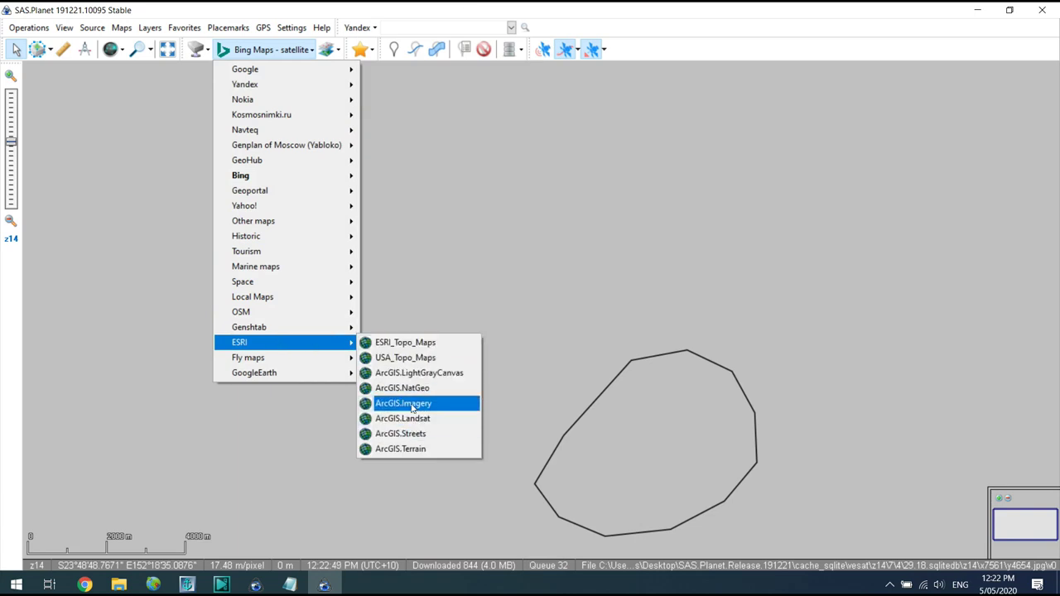
{"action": "left_click", "coordinate": [413, 407]}
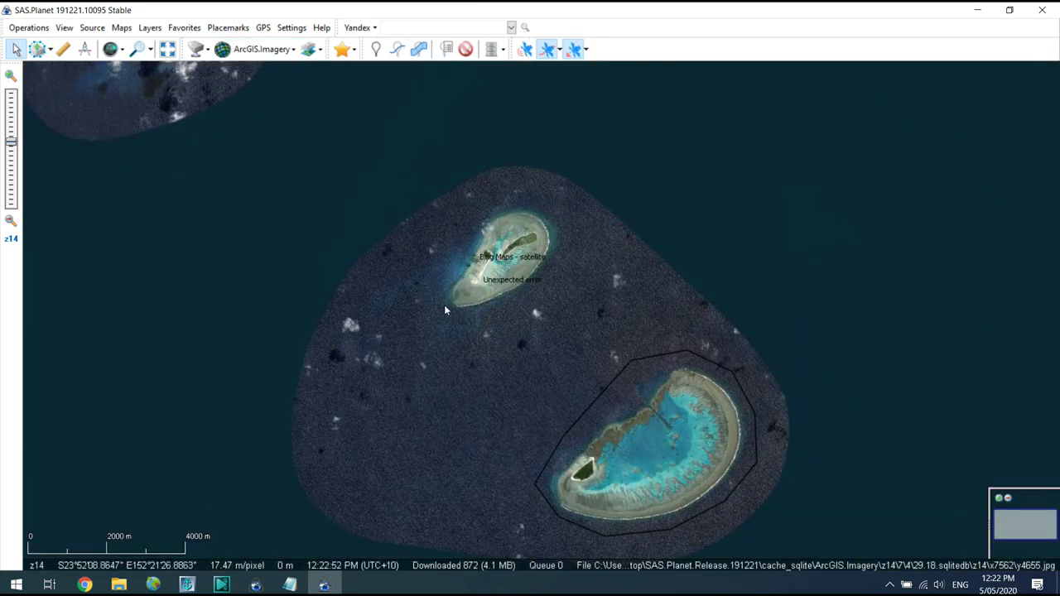
{"action": "scroll", "coordinate": [455, 303], "scroll_direction": "up", "scroll_amount": 3}
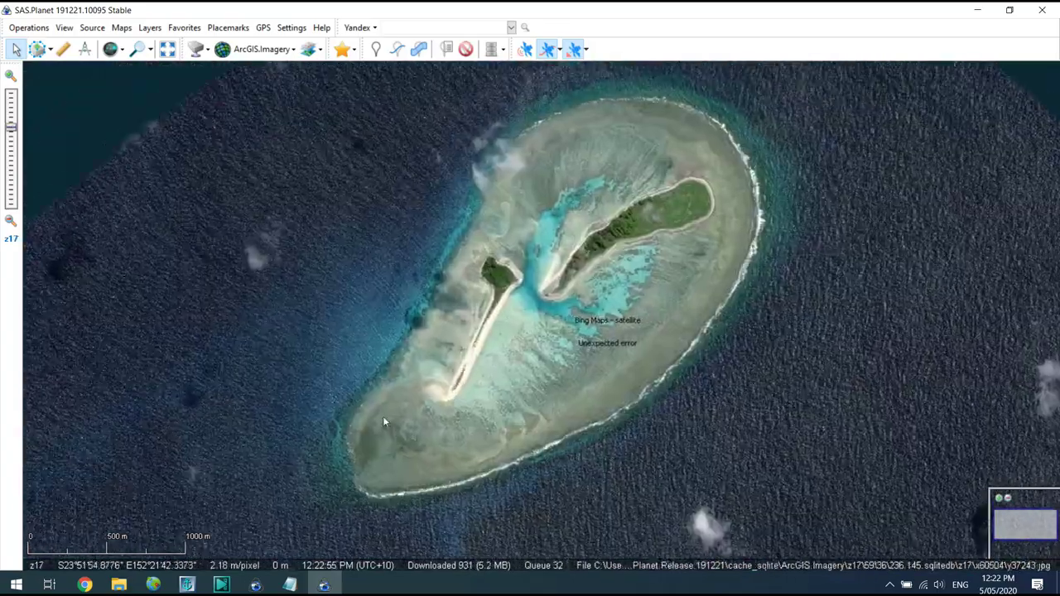
{"action": "scroll", "coordinate": [383, 422], "scroll_direction": "up", "scroll_amount": 1}
{"action": "left_click_drag", "start_coordinate": [395, 408], "coordinate": [551, 319]}
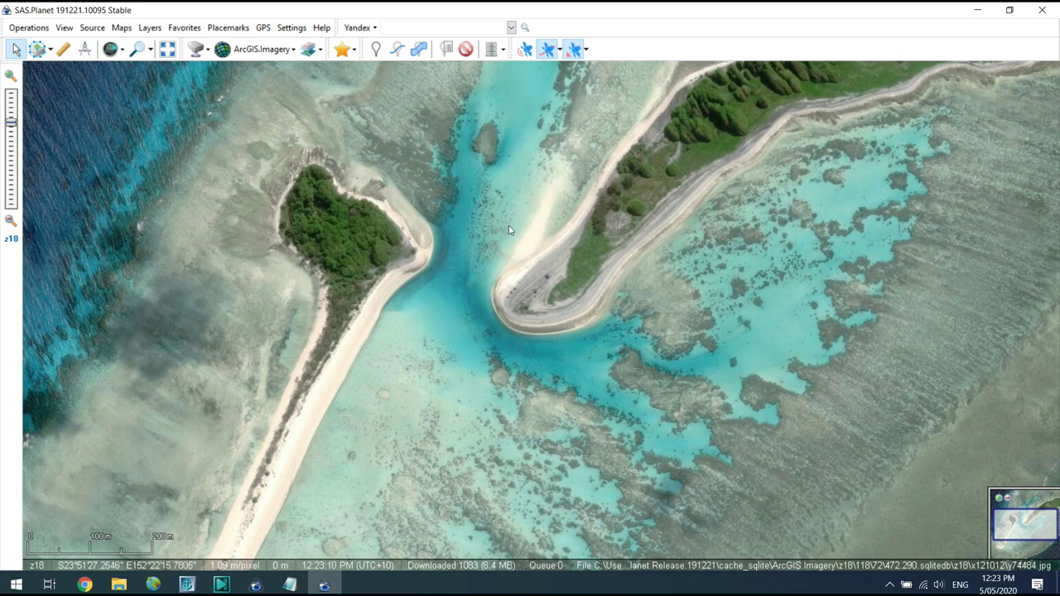
Switch to Satellite (Google maps) and centre the outlined atoll's lagoon at zoom 16
{"action": "left_click", "coordinate": [124, 30]}
{"action": "mouse_move", "coordinate": [165, 45]}
{"action": "left_click", "coordinate": [300, 48]}
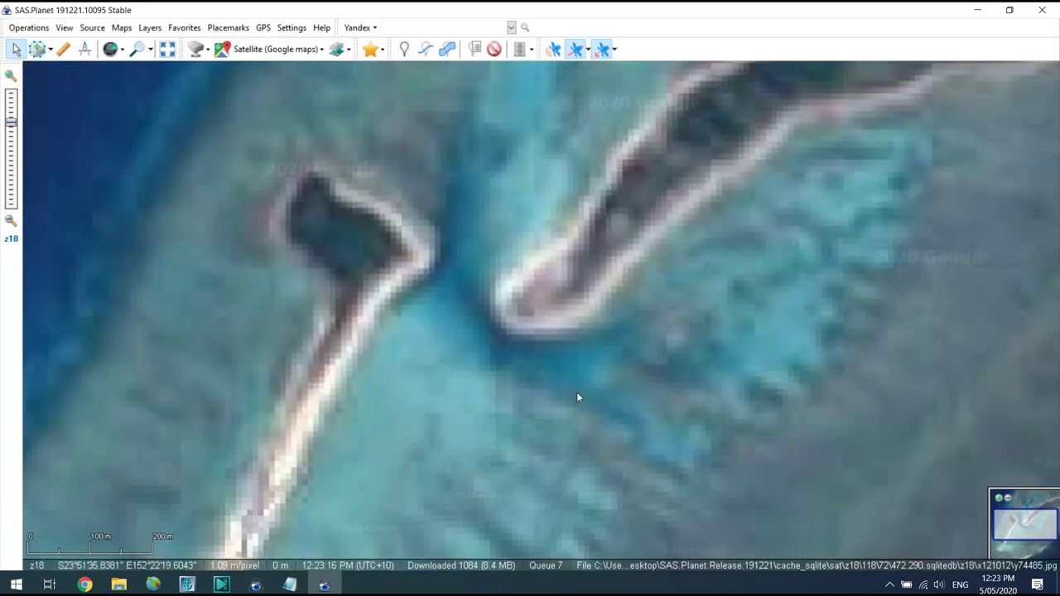
{"action": "scroll", "coordinate": [582, 368], "scroll_direction": "down", "scroll_amount": 2}
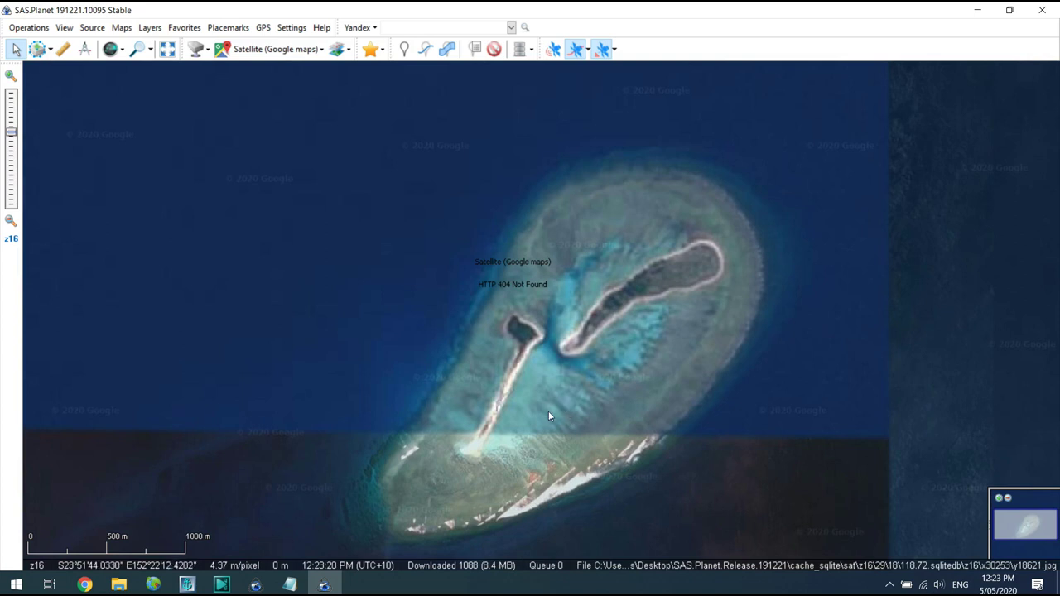
{"action": "left_click_drag", "start_coordinate": [549, 411], "coordinate": [507, 401]}
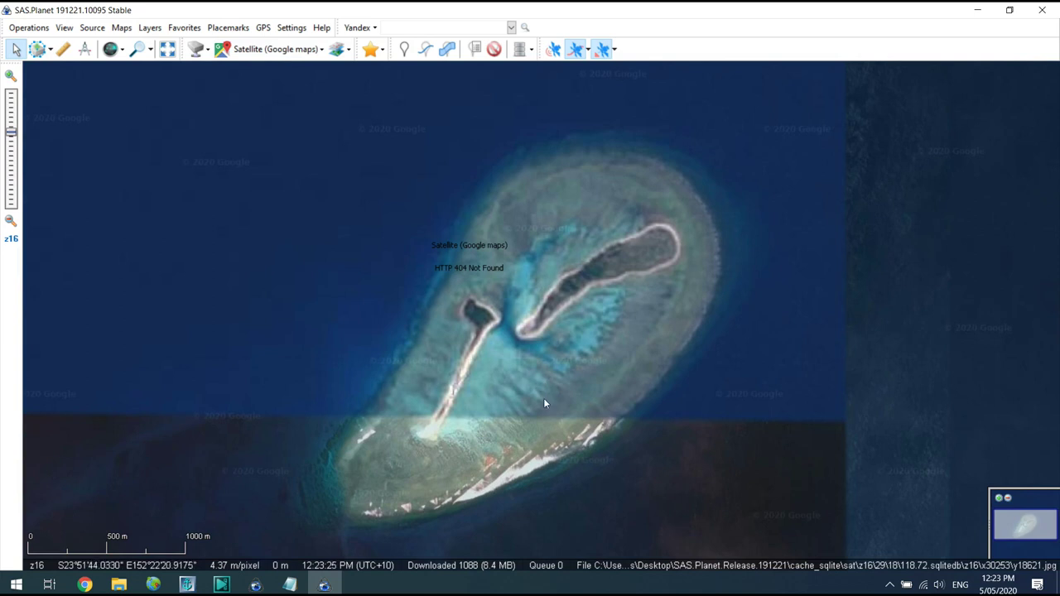
{"action": "scroll", "coordinate": [562, 397], "scroll_direction": "down", "scroll_amount": 2}
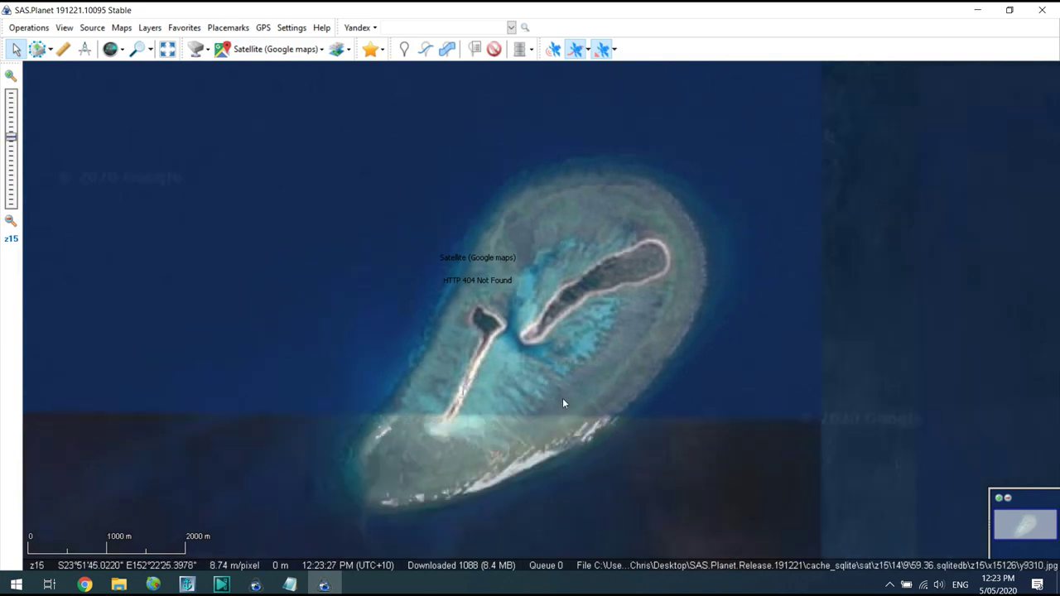
{"action": "scroll", "coordinate": [503, 372], "scroll_direction": "up", "scroll_amount": 2}
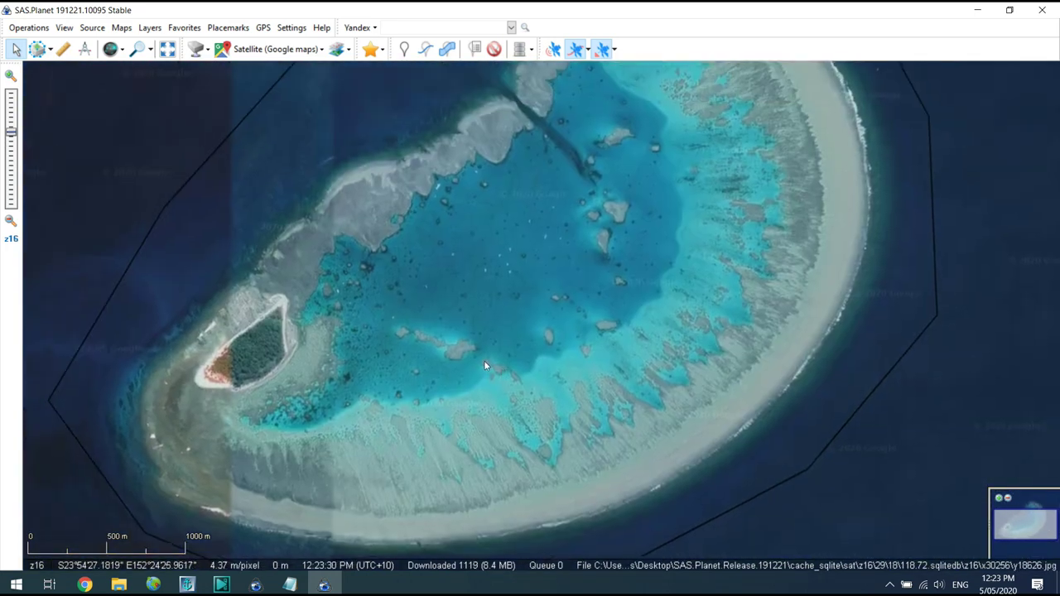
{"action": "left_click_drag", "start_coordinate": [485, 365], "coordinate": [513, 400]}
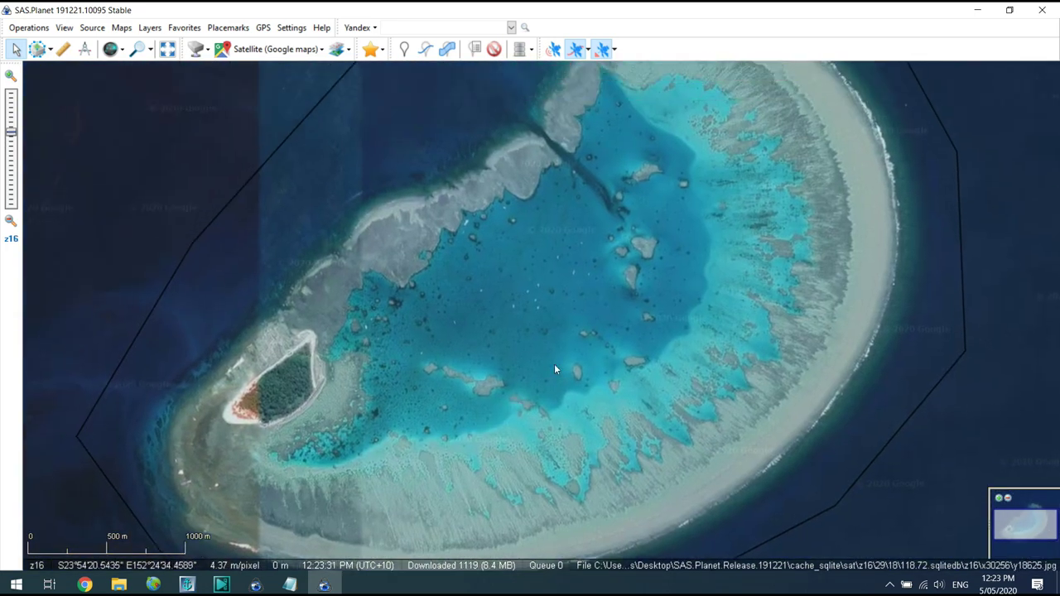
Switch the base map to ESRI ArcGIS.Imagery and zoom toward the wooded island
{"action": "left_click", "coordinate": [122, 28]}
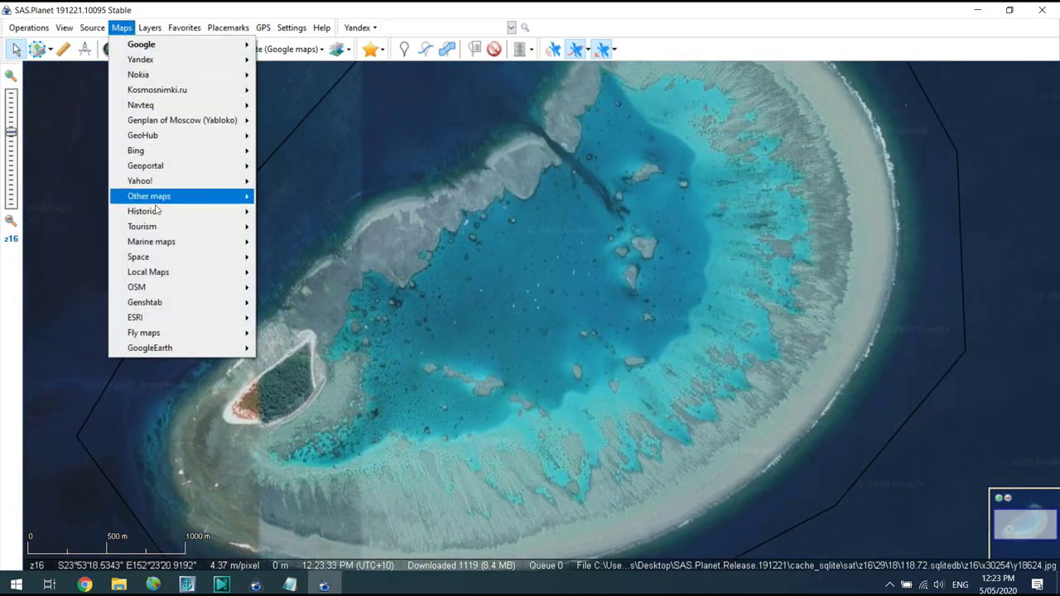
{"action": "mouse_move", "coordinate": [166, 320]}
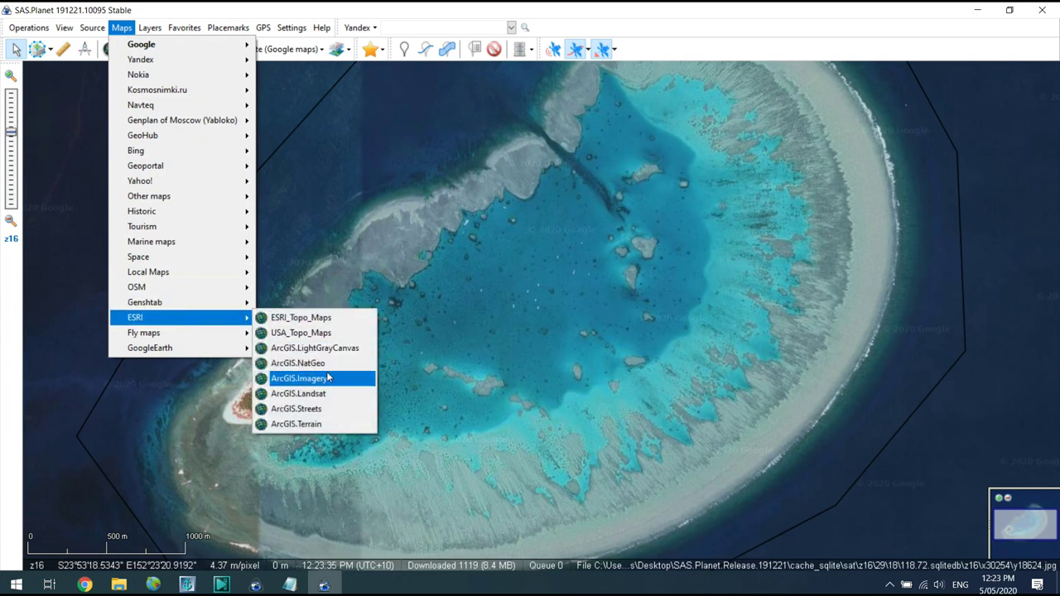
{"action": "left_click", "coordinate": [313, 396]}
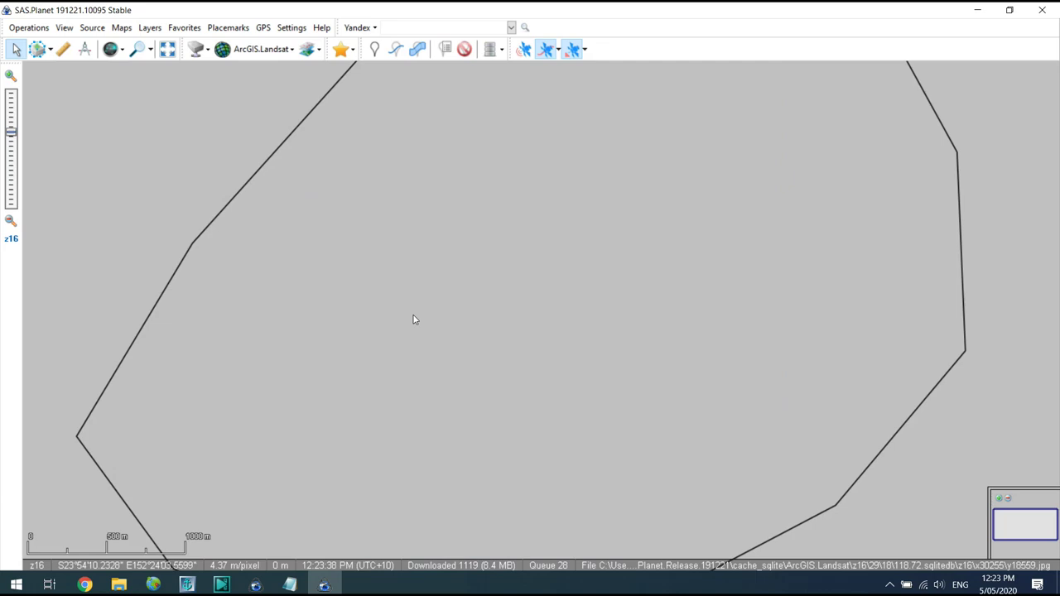
{"action": "scroll", "coordinate": [415, 318], "scroll_direction": "down", "scroll_amount": 2}
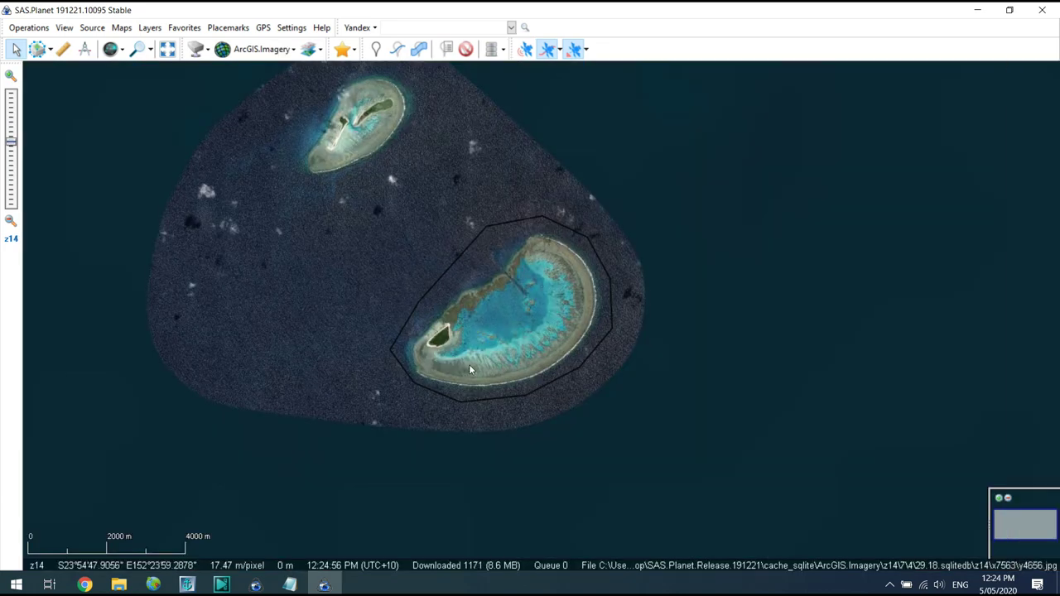
{"action": "scroll", "coordinate": [423, 369], "scroll_direction": "up", "scroll_amount": 2}
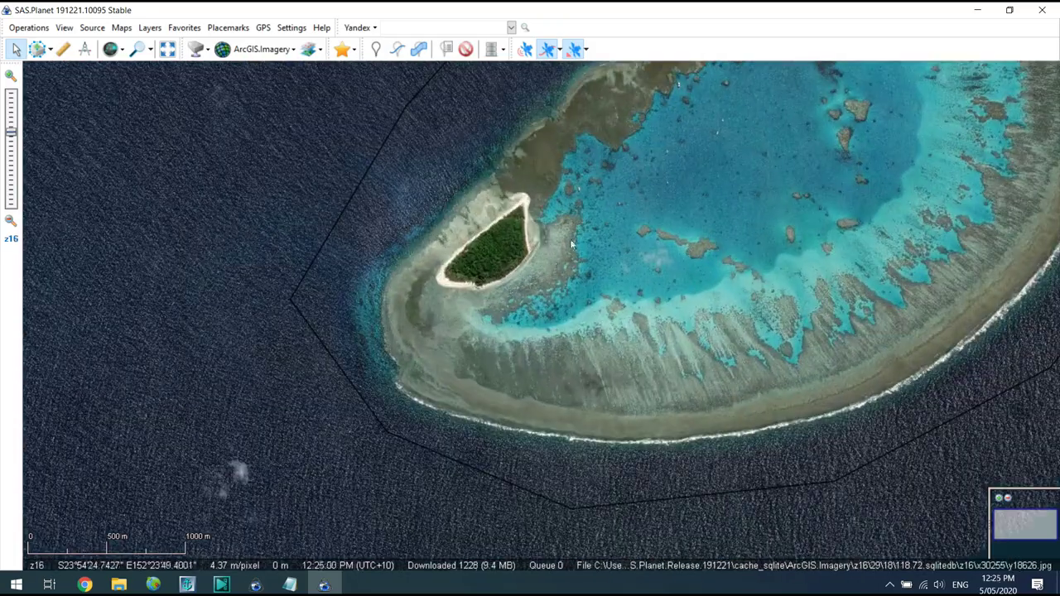
{"action": "left_click_drag", "start_coordinate": [570, 243], "coordinate": [586, 263]}
Inspect the reef edge and lagoon at z18, then zoom out to z14
{"action": "scroll", "coordinate": [386, 343], "scroll_direction": "up", "scroll_amount": 1}
{"action": "scroll", "coordinate": [386, 338], "scroll_direction": "up", "scroll_amount": 1}
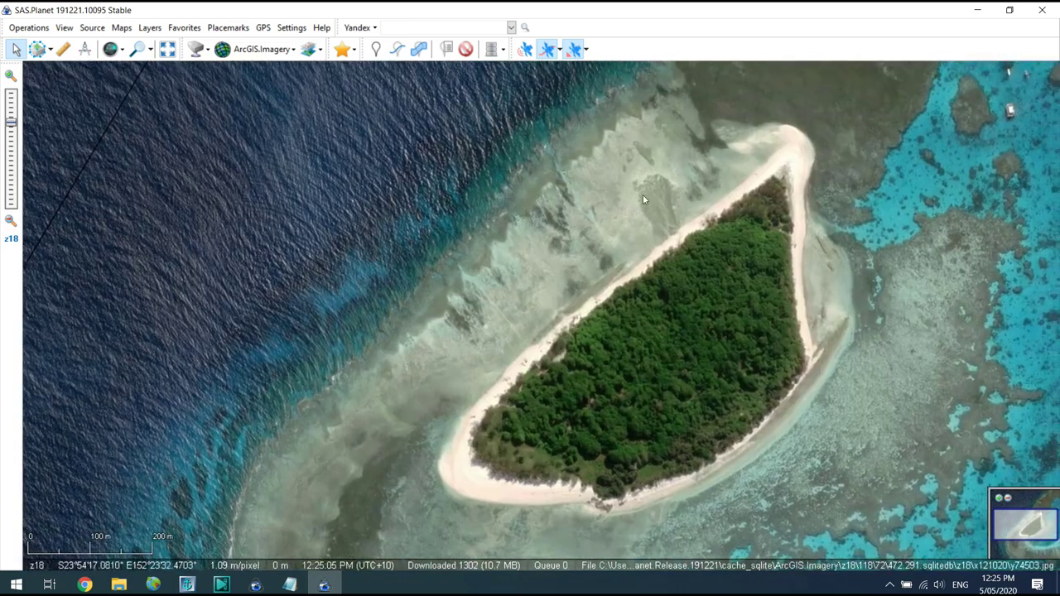
{"action": "left_click_drag", "start_coordinate": [642, 194], "coordinate": [513, 267]}
{"action": "left_click_drag", "start_coordinate": [500, 418], "coordinate": [446, 330]}
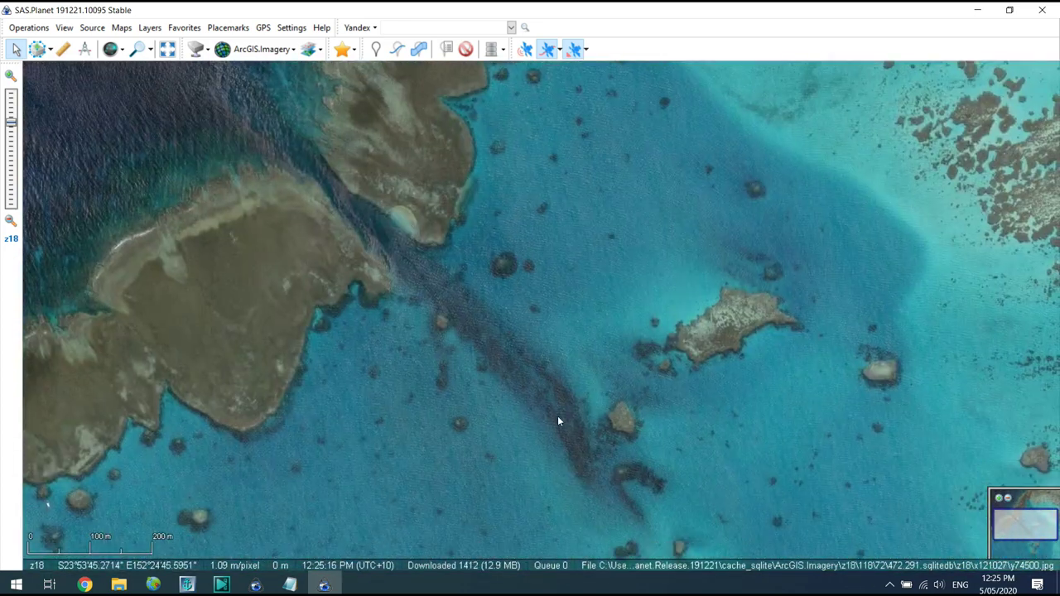
{"action": "left_click_drag", "start_coordinate": [557, 416], "coordinate": [477, 338]}
{"action": "scroll", "coordinate": [477, 332], "scroll_direction": "down", "scroll_amount": 1}
{"action": "scroll", "coordinate": [692, 272], "scroll_direction": "down", "scroll_amount": 1}
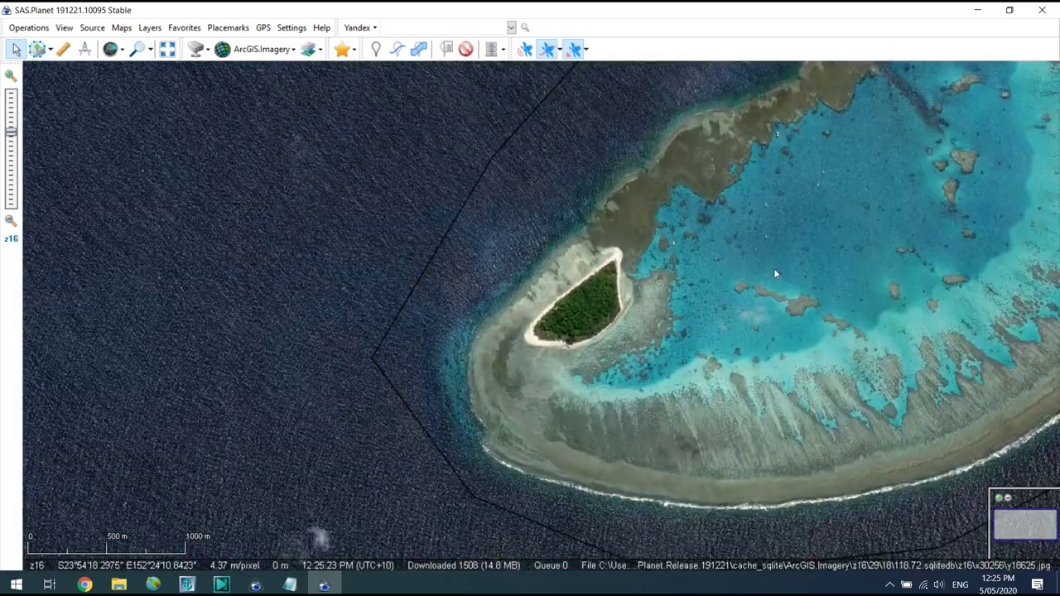
{"action": "scroll", "coordinate": [637, 320], "scroll_direction": "down", "scroll_amount": 2}
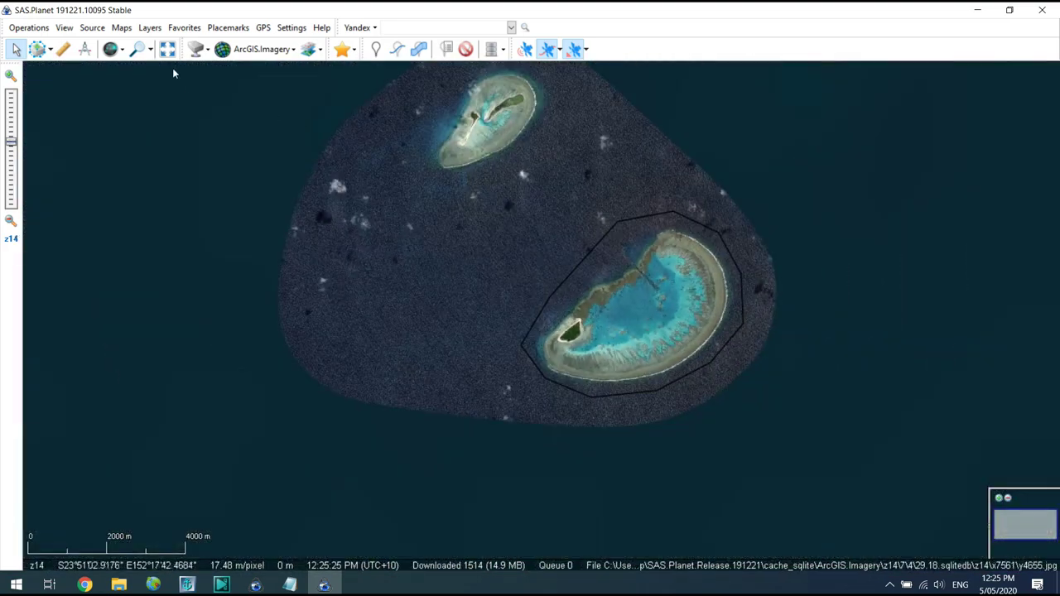
{"action": "left_click", "coordinate": [122, 49]}
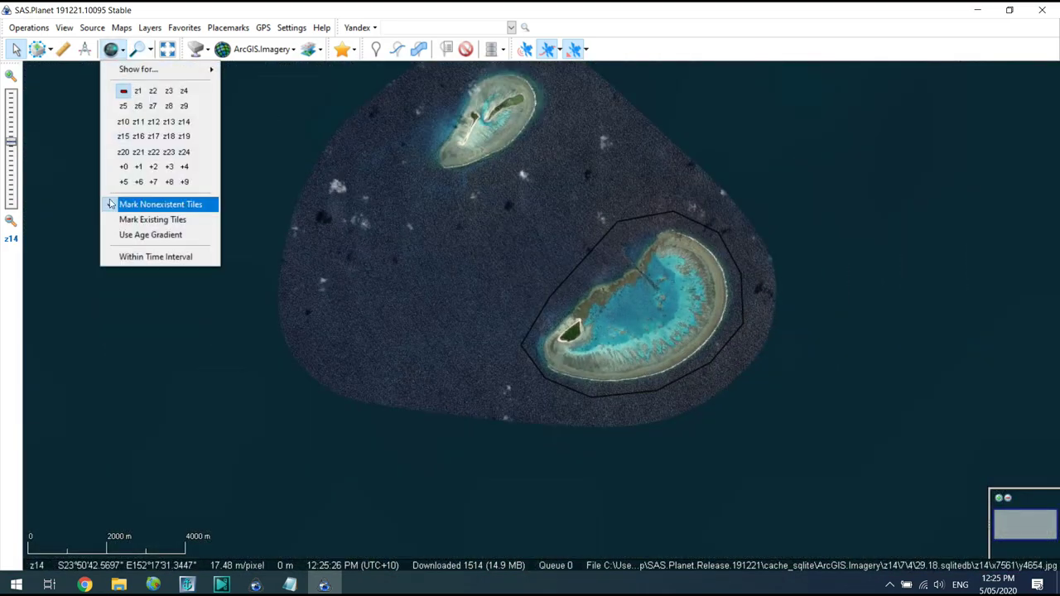
{"action": "left_click", "coordinate": [169, 136]}
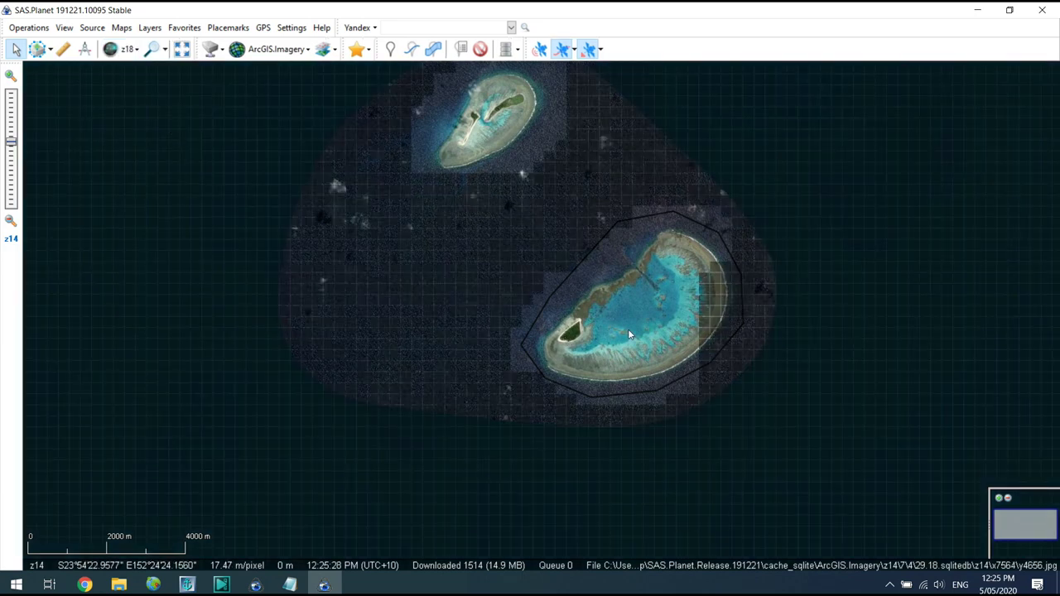
{"action": "left_click_drag", "start_coordinate": [628, 335], "coordinate": [461, 340]}
{"action": "scroll", "coordinate": [484, 354], "scroll_direction": "up", "scroll_amount": 2}
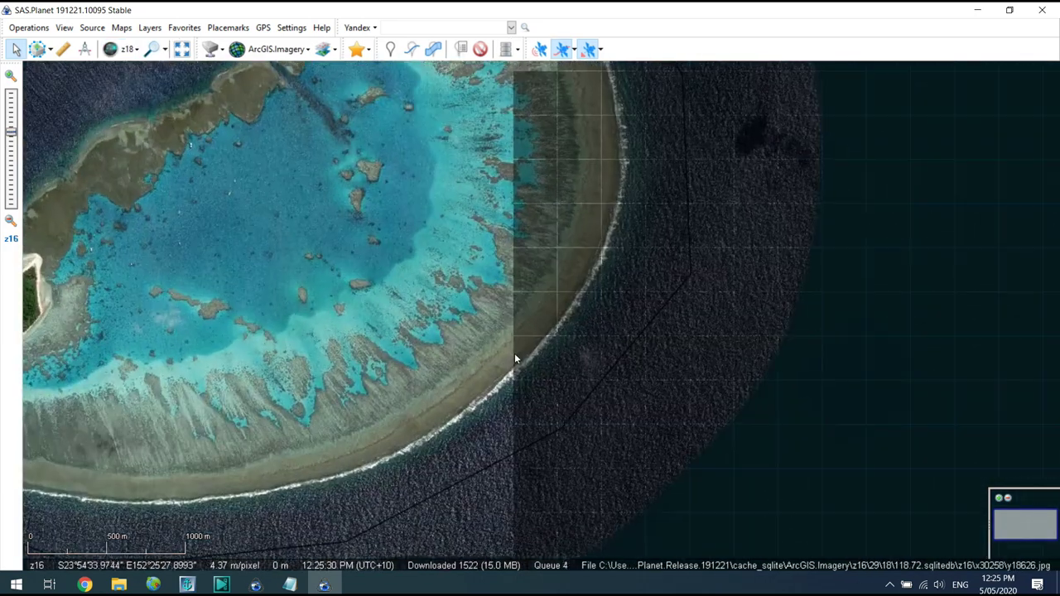
{"action": "scroll", "coordinate": [514, 353], "scroll_direction": "up", "scroll_amount": 2}
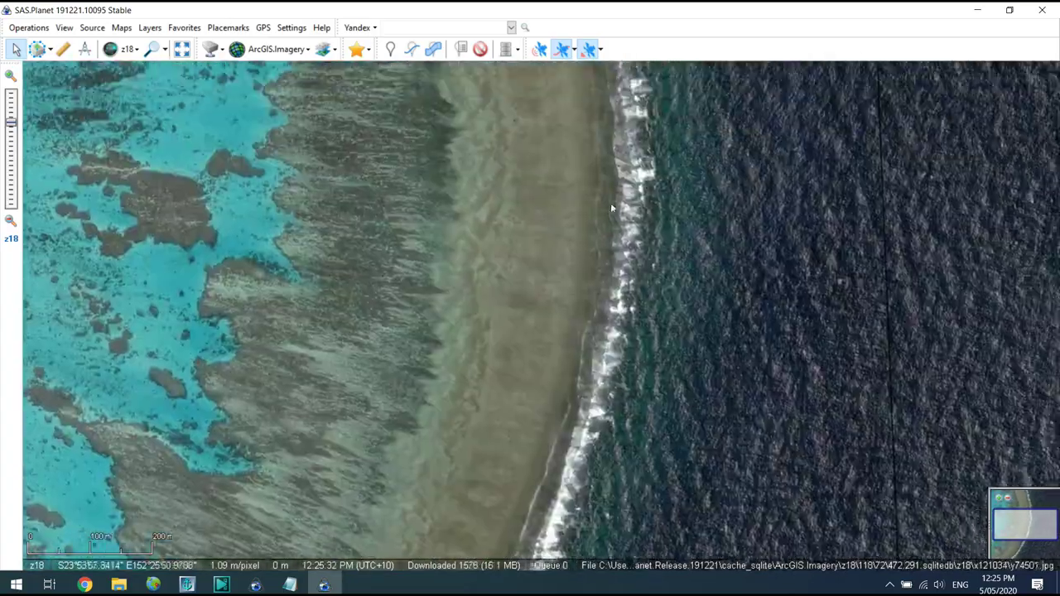
{"action": "key", "text": "Left"}
{"action": "key", "text": "Up"}
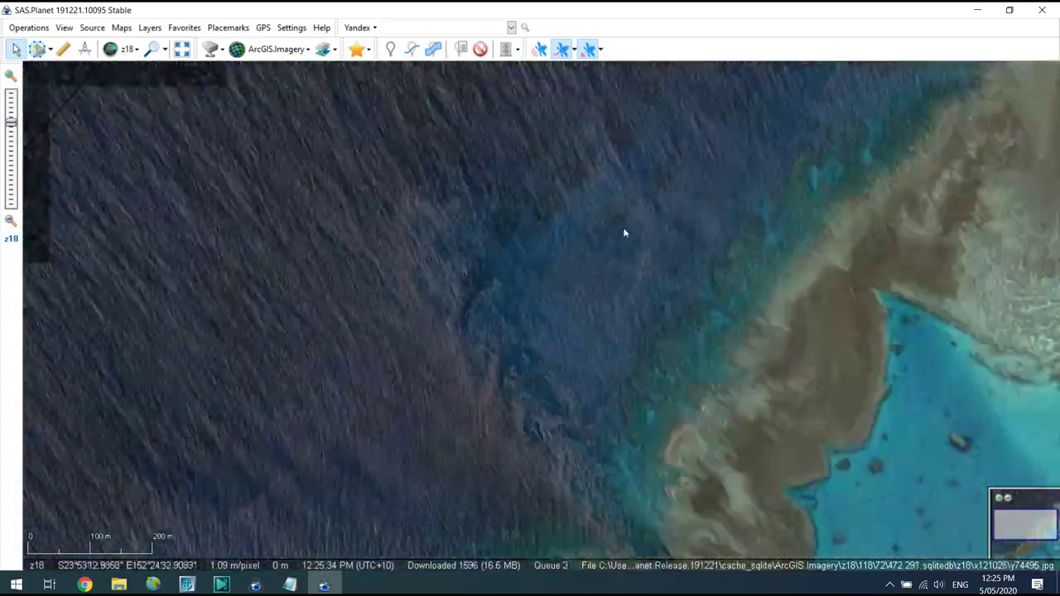
{"action": "key", "text": "Down"}
{"action": "key", "text": "Left"}
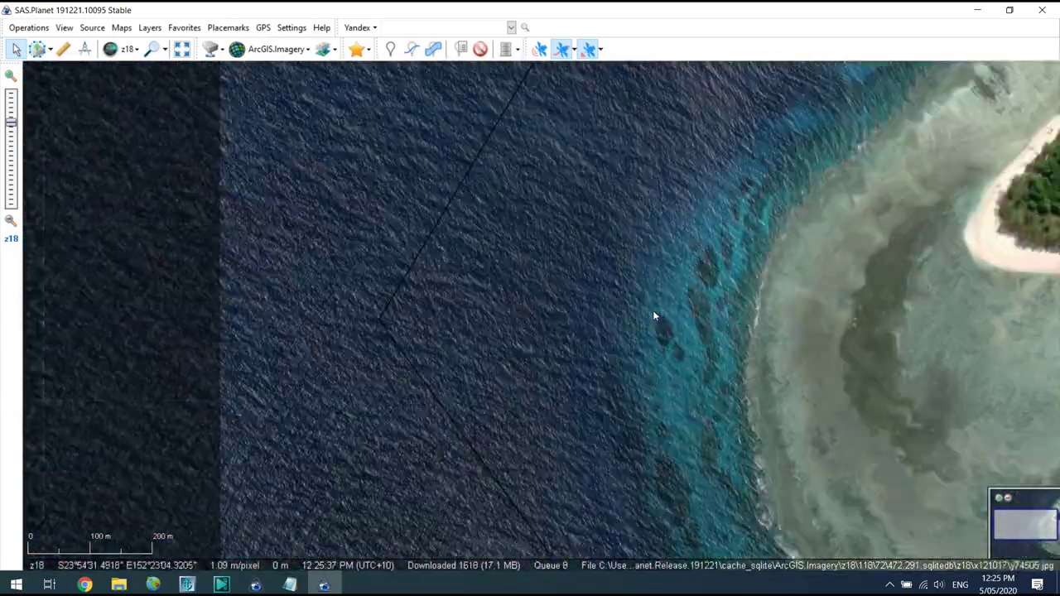
{"action": "key", "text": "Down"}
{"action": "key", "text": "Right"}
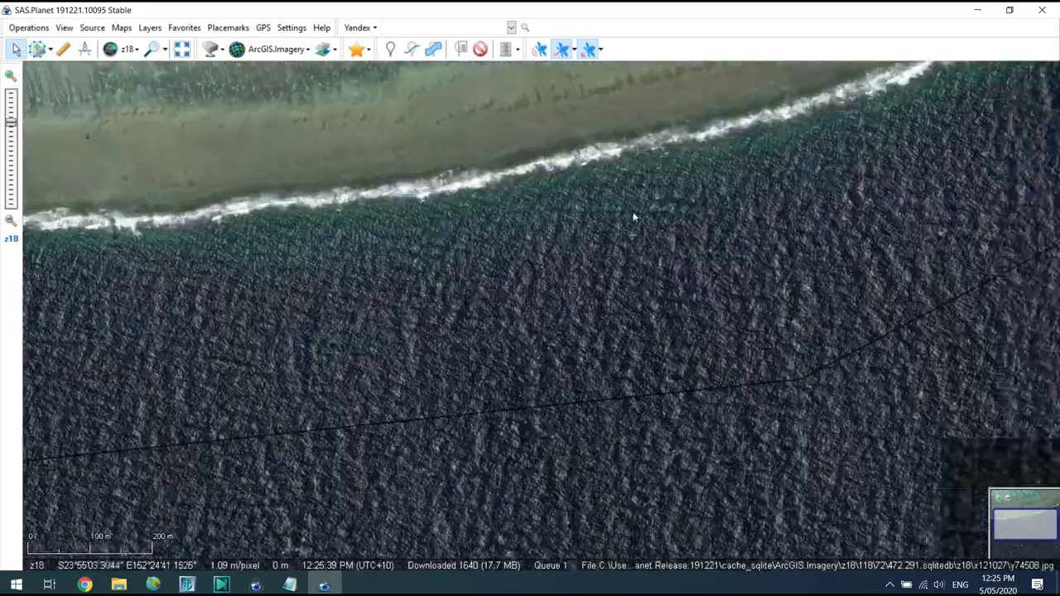
{"action": "scroll", "coordinate": [464, 218], "scroll_direction": "down", "scroll_amount": 2}
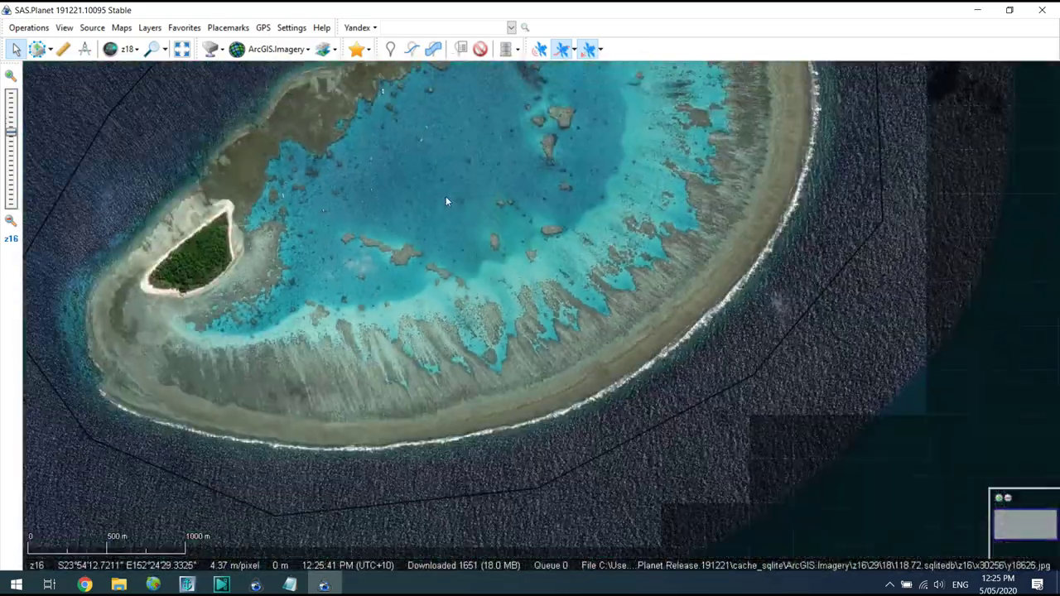
{"action": "scroll", "coordinate": [445, 201], "scroll_direction": "down", "scroll_amount": 2}
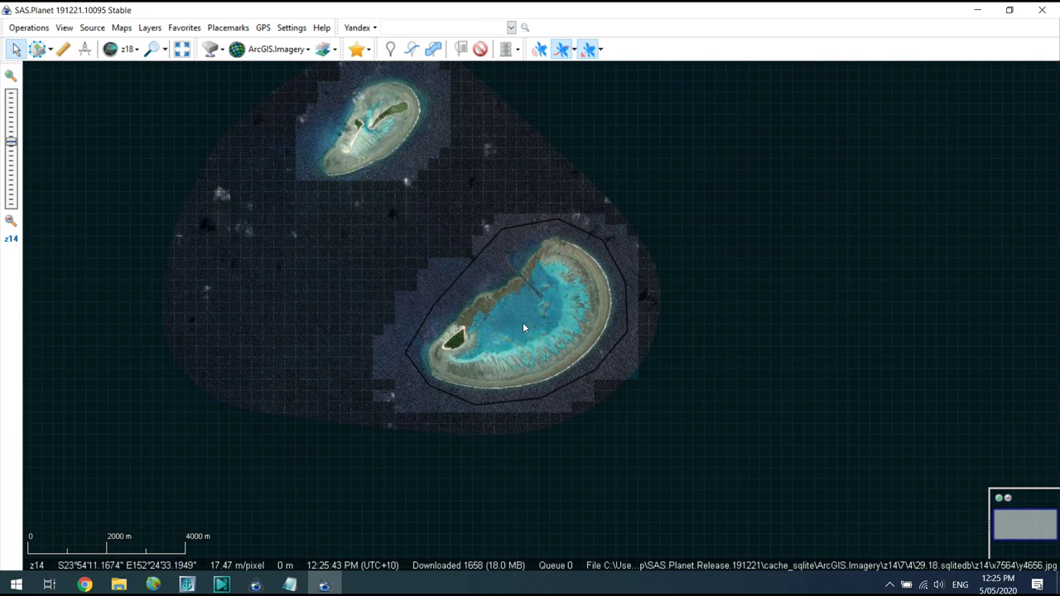
{"action": "left_click", "coordinate": [135, 49]}
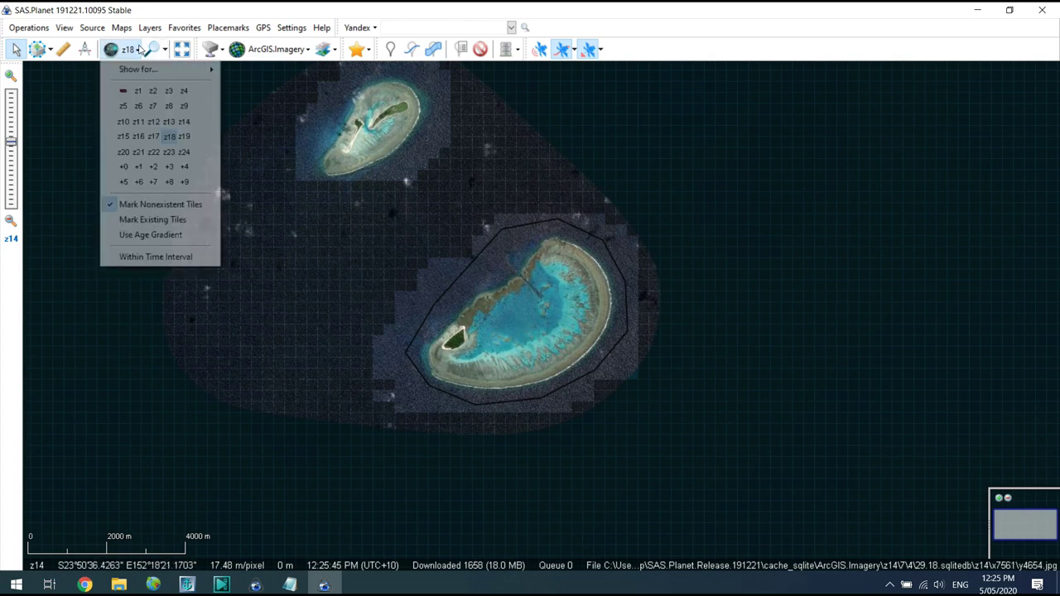
{"action": "left_click", "coordinate": [123, 90]}
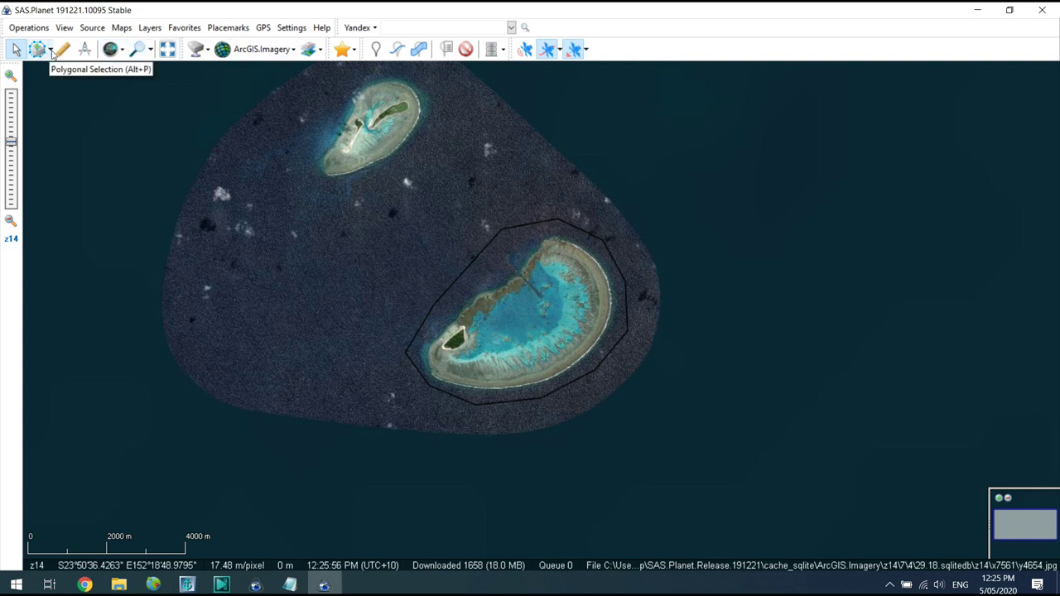
Reopen the last area selection and move the Selection Manager aside
{"action": "left_click", "coordinate": [51, 52]}
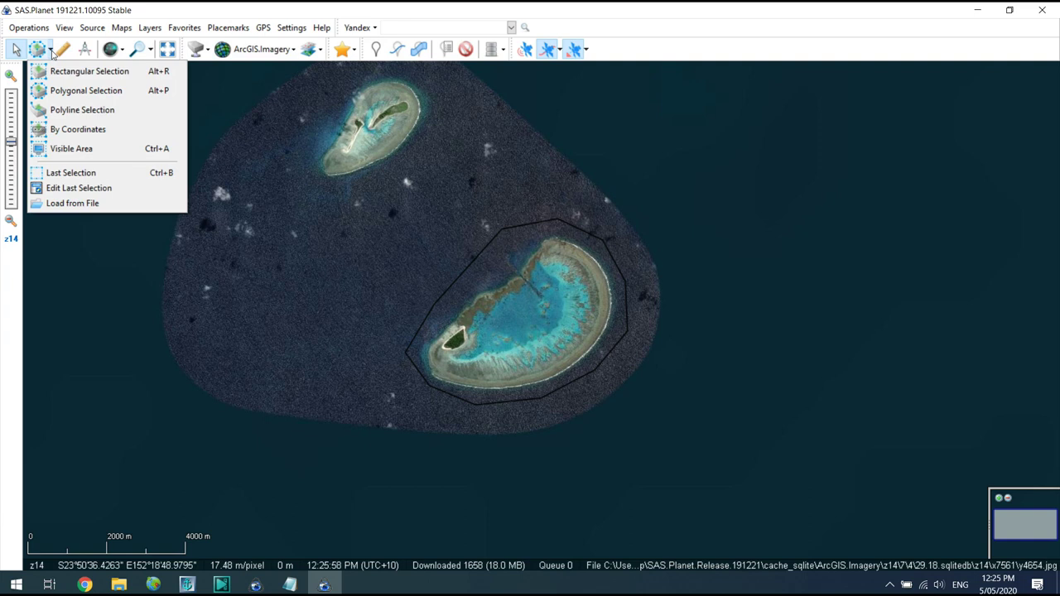
{"action": "left_click", "coordinate": [58, 172]}
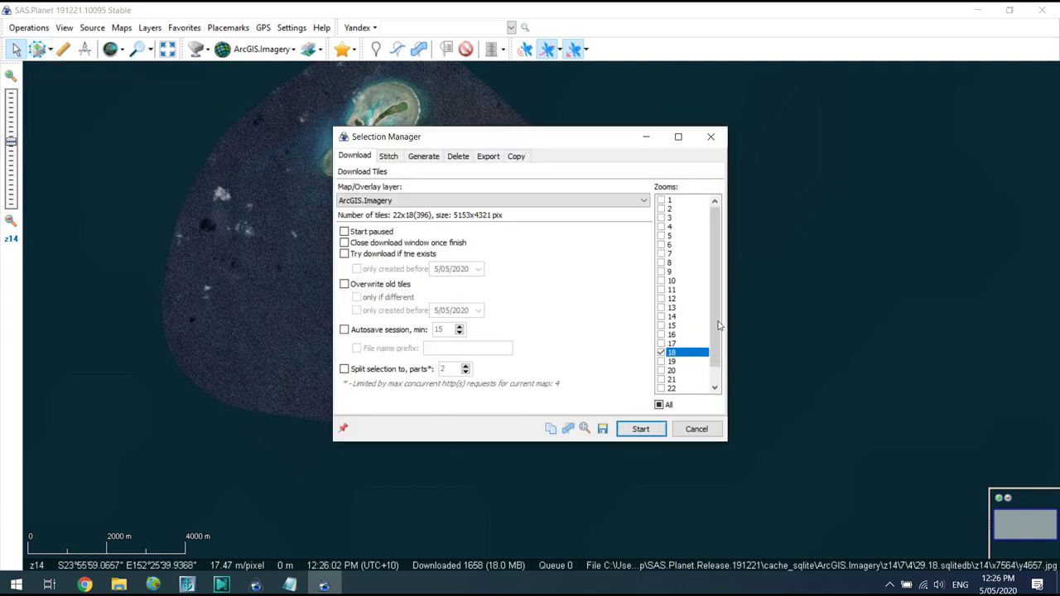
{"action": "mouse_move", "coordinate": [516, 143]}
{"action": "left_mouse_down"}
{"action": "mouse_move", "coordinate": [821, 178]}
{"action": "mouse_move", "coordinate": [870, 169]}
{"action": "mouse_move", "coordinate": [523, 150]}
{"action": "left_mouse_up"}
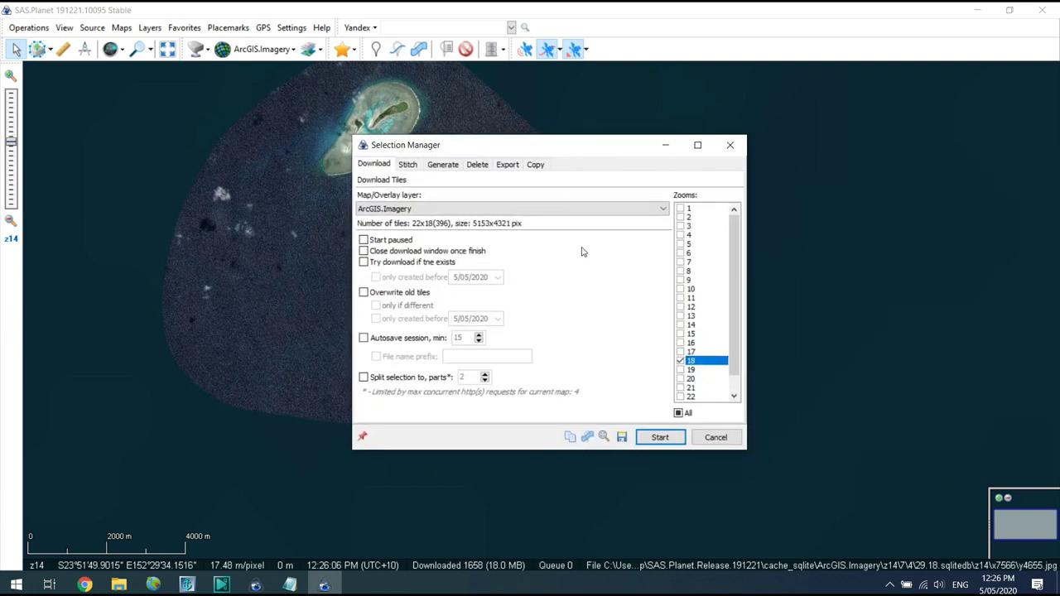
Set the stitch to zoom 18 (22x18 tiles, 5153x4321 px) and choose a save location
{"action": "left_click", "coordinate": [407, 164]}
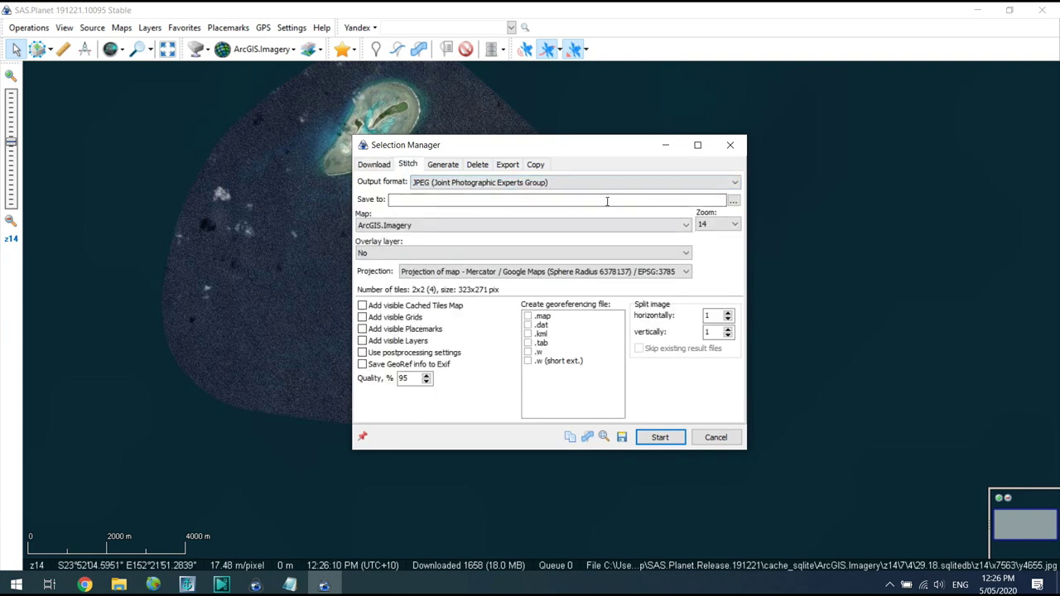
{"action": "left_click", "coordinate": [724, 224]}
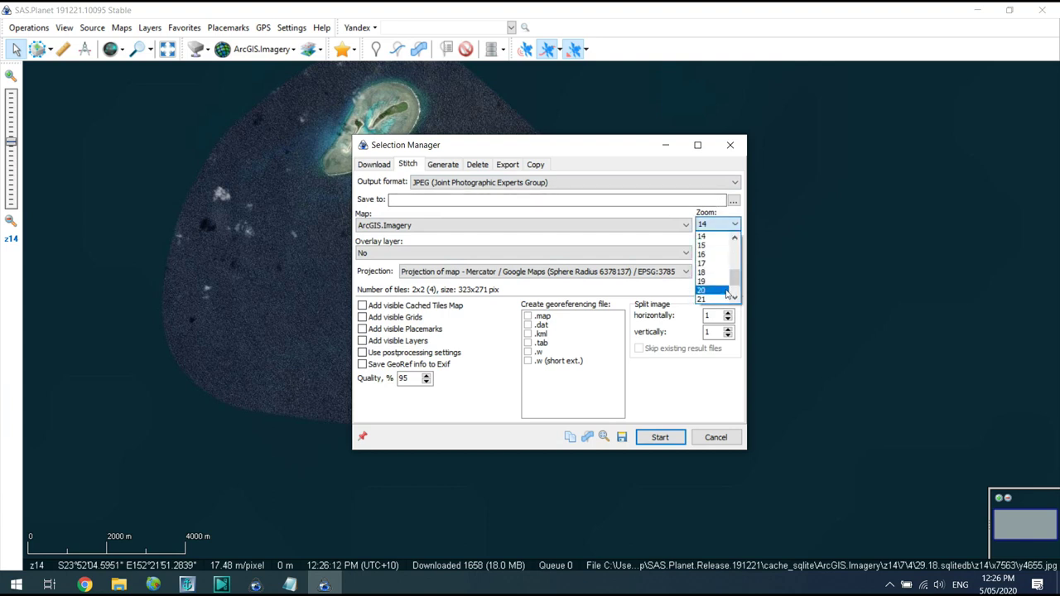
{"action": "left_click", "coordinate": [717, 273]}
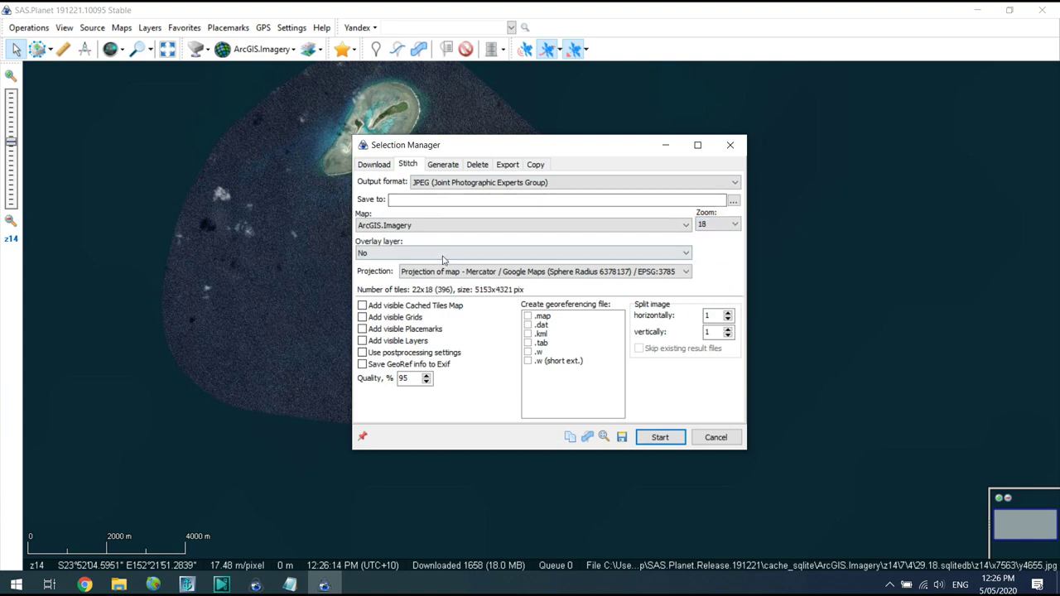
{"action": "left_click", "coordinate": [504, 200]}
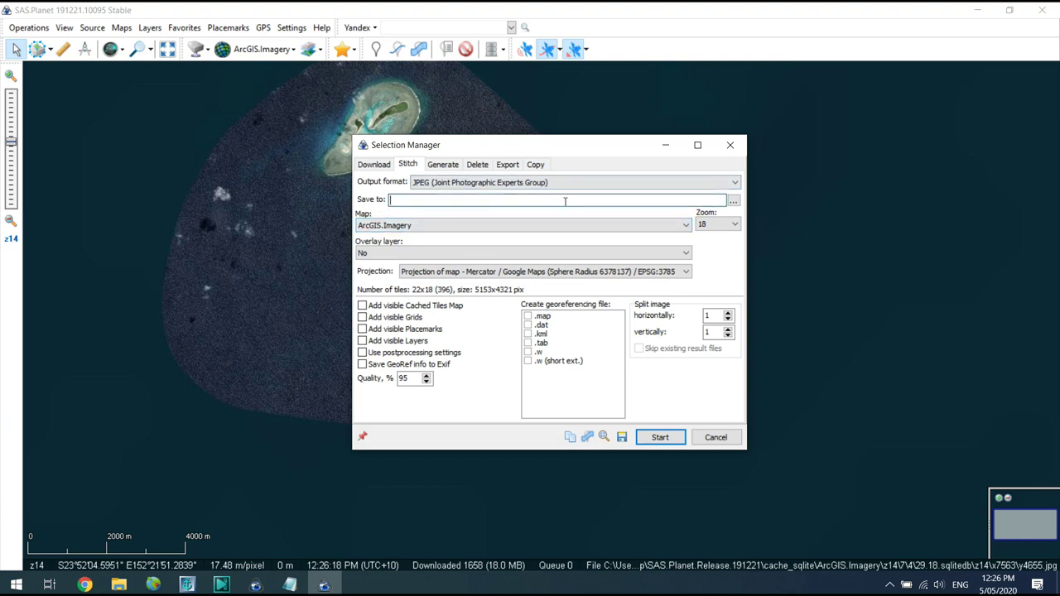
{"action": "left_click", "coordinate": [732, 201]}
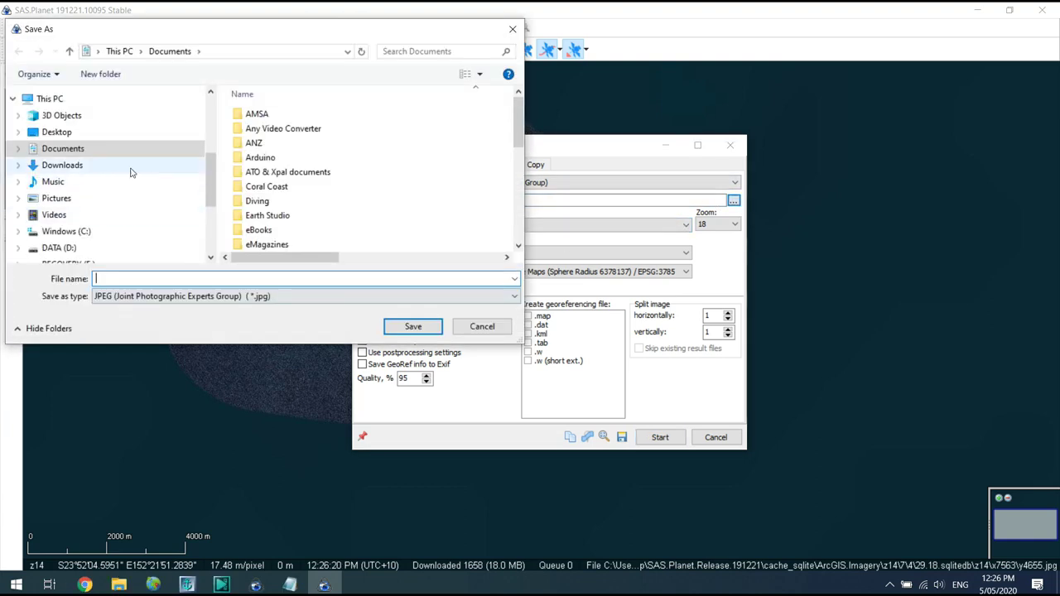
Create a LadyMusgrave folder on the Desktop and open it
{"action": "left_click", "coordinate": [56, 132]}
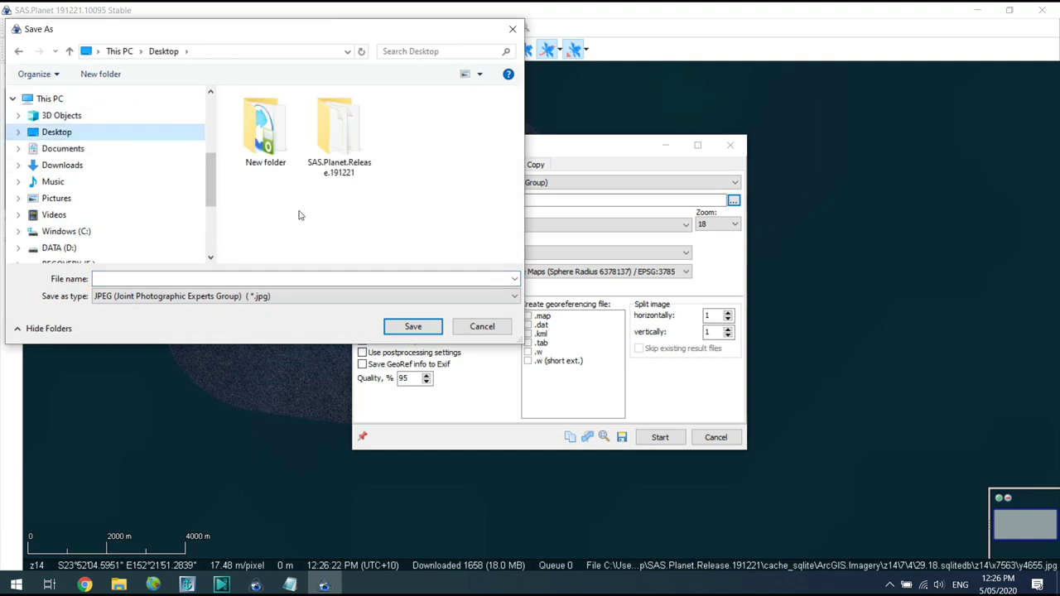
{"action": "left_click", "coordinate": [100, 74]}
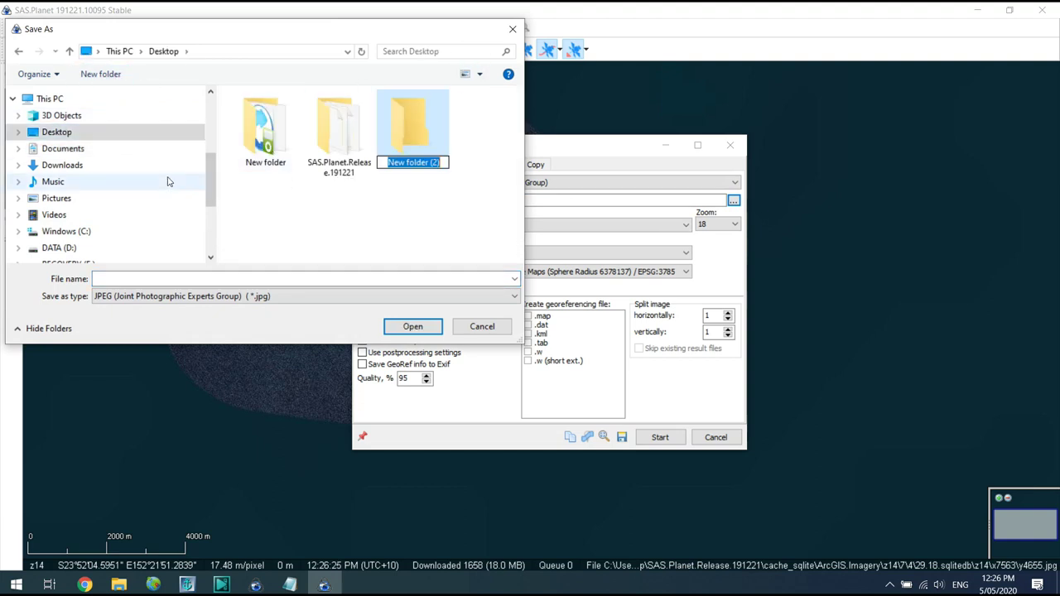
{"action": "type", "text": "LadyM"}
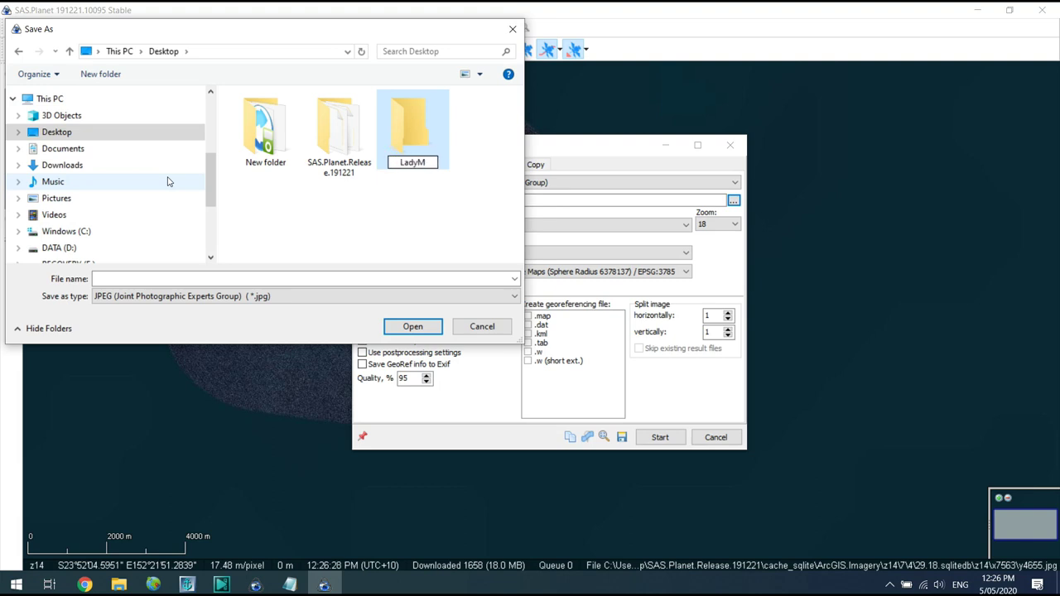
{"action": "type", "text": "usgrave"}
{"action": "key", "text": "Return"}
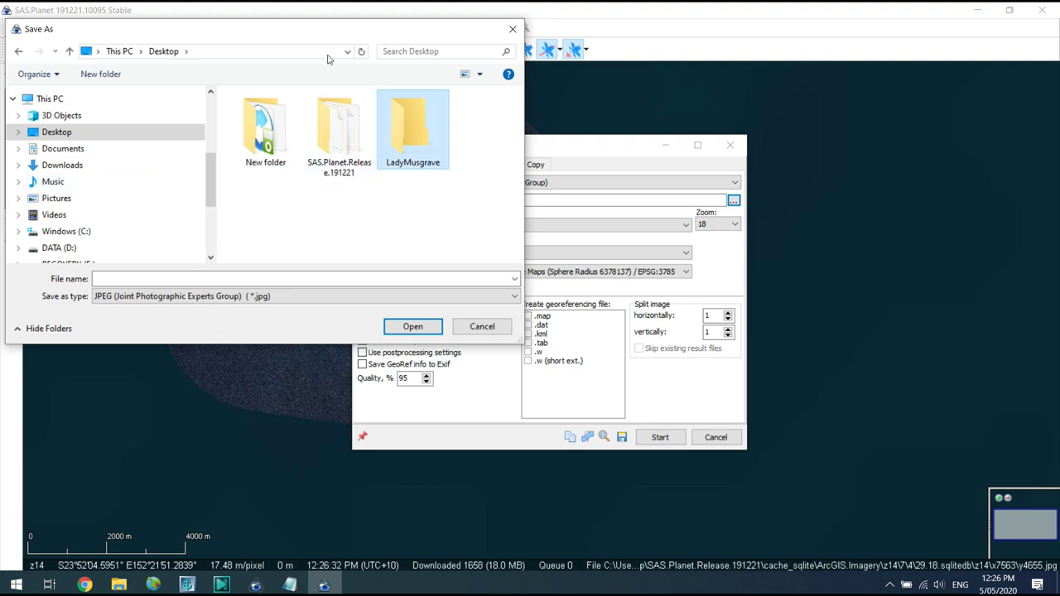
{"action": "double_click", "coordinate": [412, 112]}
{"action": "left_click", "coordinate": [160, 279]}
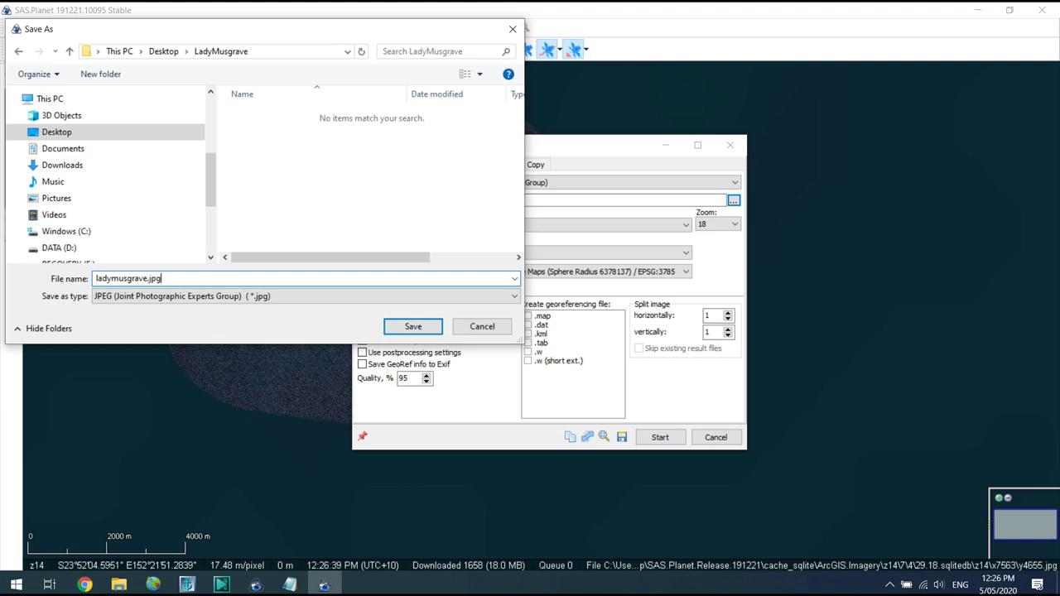
Save the stitch as ladymusgrave.jpg with a .kml file and start stitching
{"action": "left_click", "coordinate": [420, 329]}
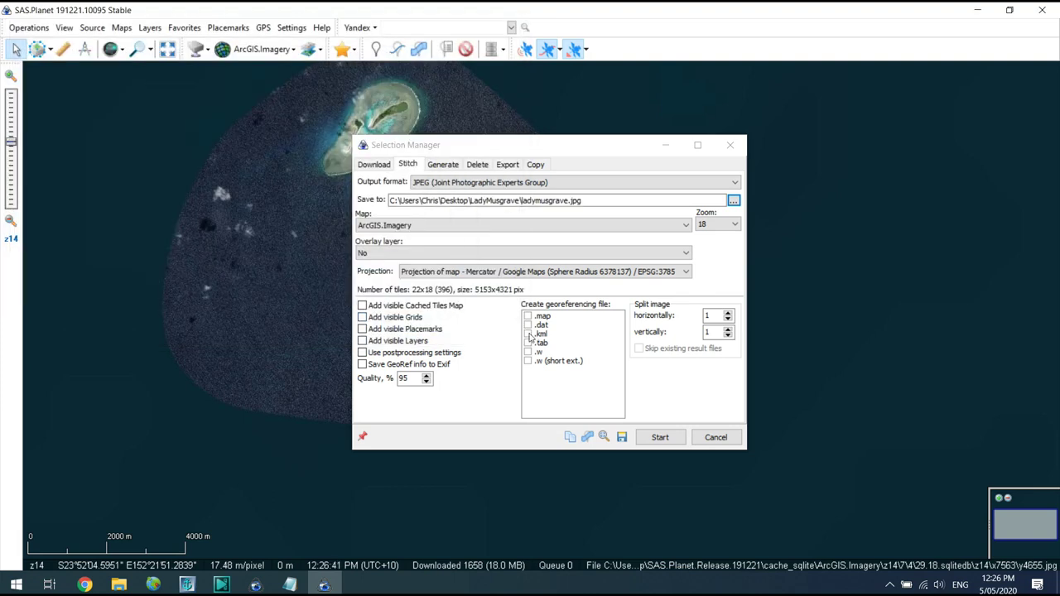
{"action": "left_click", "coordinate": [528, 334]}
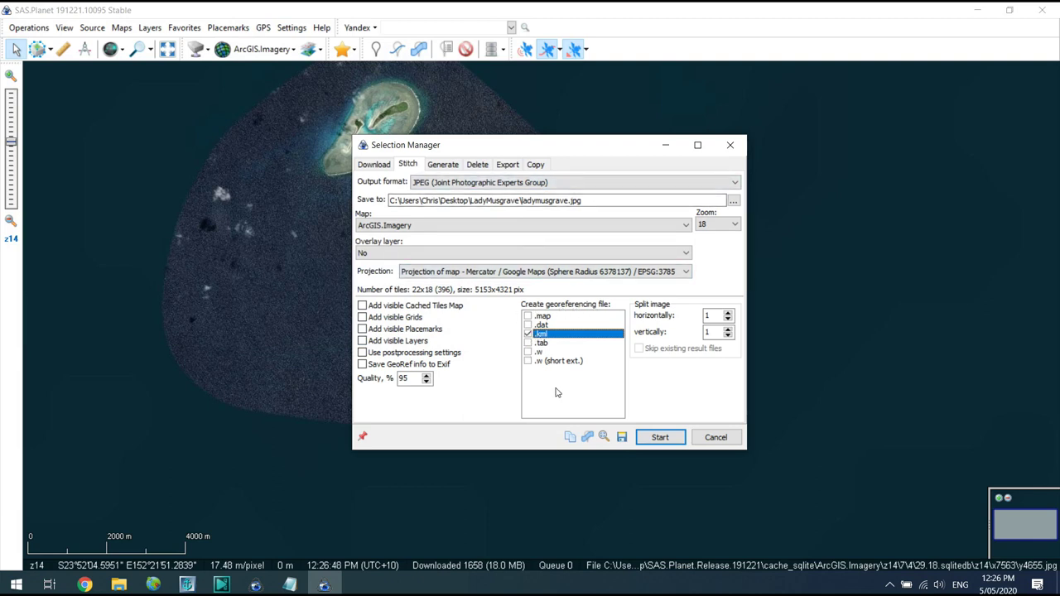
{"action": "left_click", "coordinate": [660, 437]}
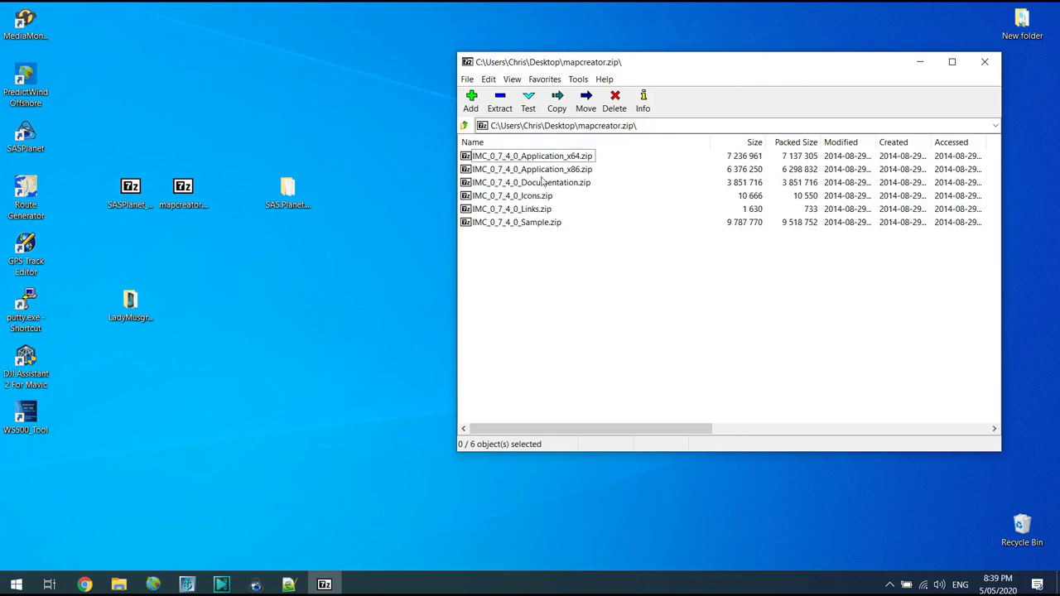
Open IMC_0_7_4_0_Application_x64.zip and drag its IMC_Application_x64 folder onto the desktop
{"action": "left_click", "coordinate": [538, 159]}
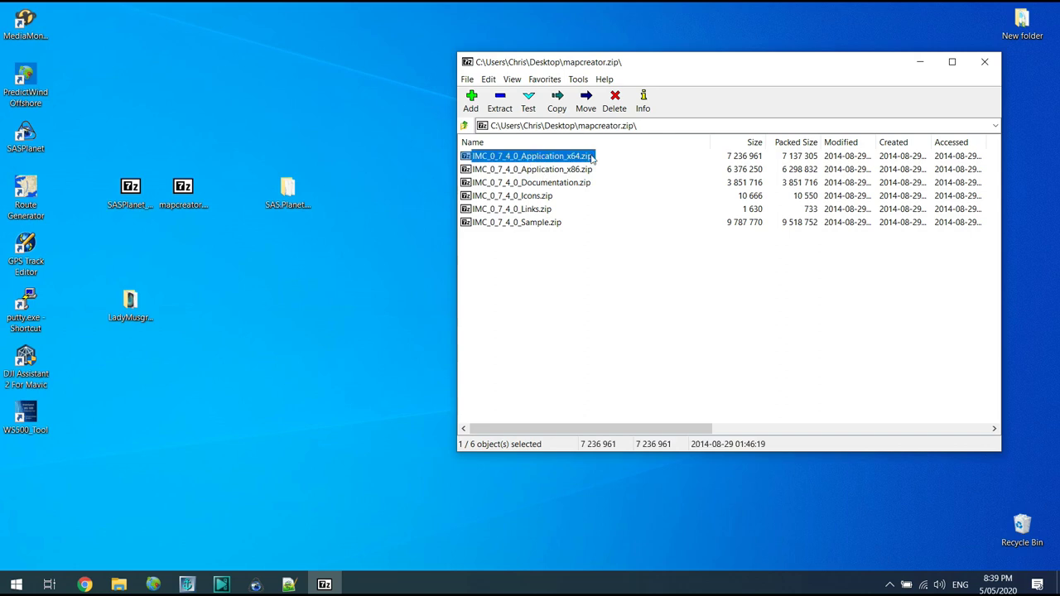
{"action": "double_click", "coordinate": [515, 161]}
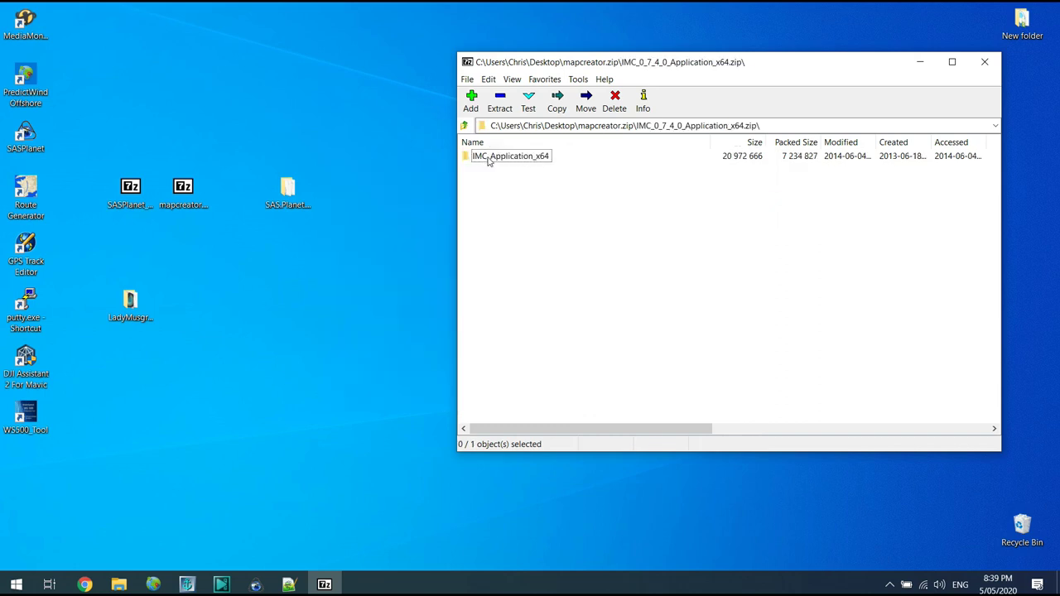
{"action": "left_click", "coordinate": [488, 161]}
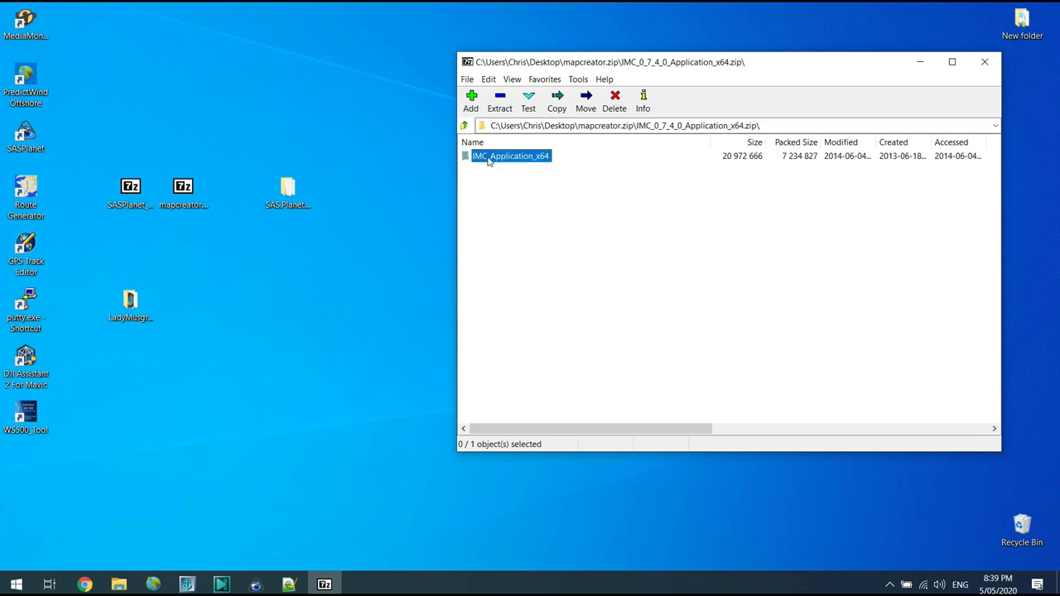
{"action": "left_click_drag", "start_coordinate": [489, 162], "coordinate": [435, 218]}
{"action": "left_click_drag", "start_coordinate": [280, 283], "coordinate": [280, 283]}
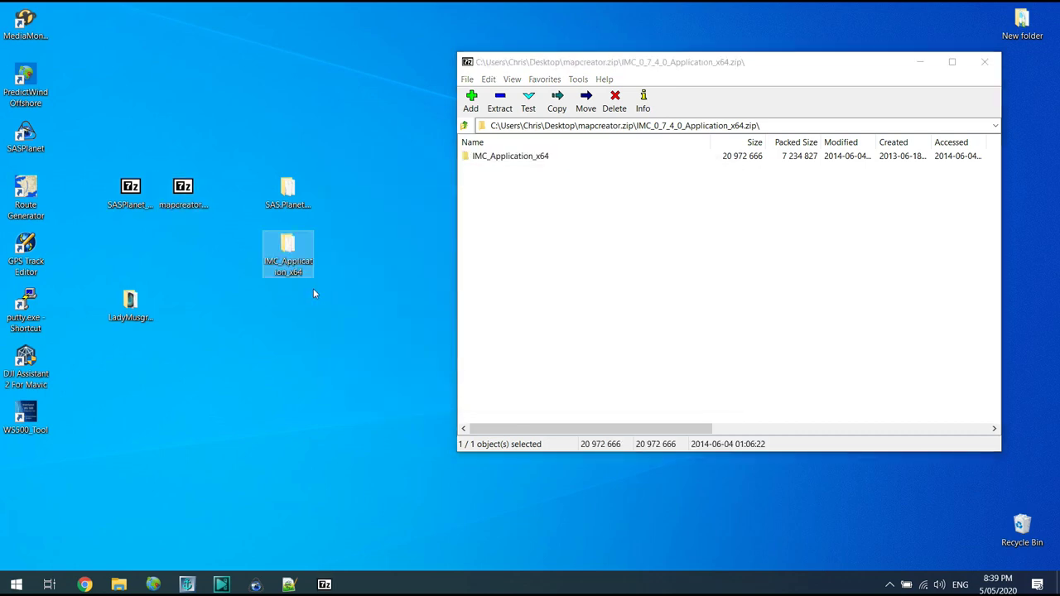
Close 7-Zip, open the IMC_Application_x64 folder, and launch InsightMapCreator.exe
{"action": "left_click", "coordinate": [984, 61]}
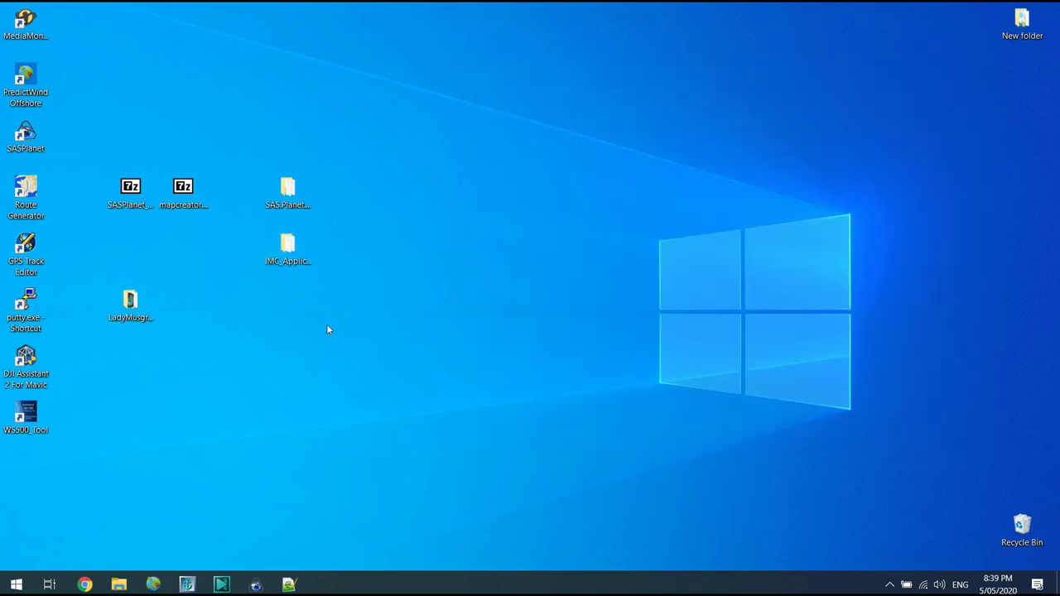
{"action": "double_click", "coordinate": [287, 248]}
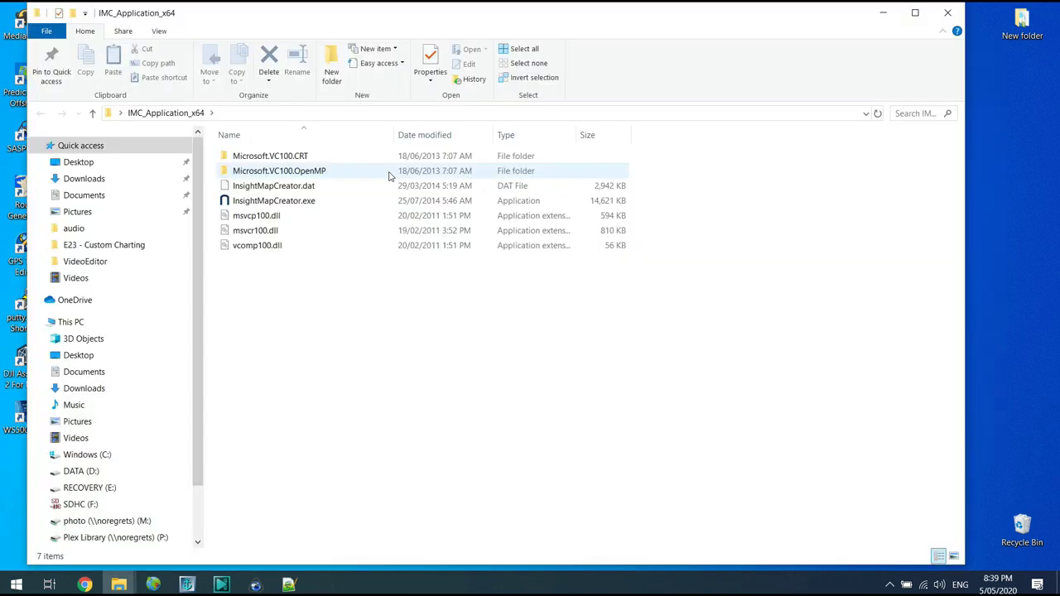
{"action": "left_click_drag", "start_coordinate": [31, 5], "coordinate": [95, 64]}
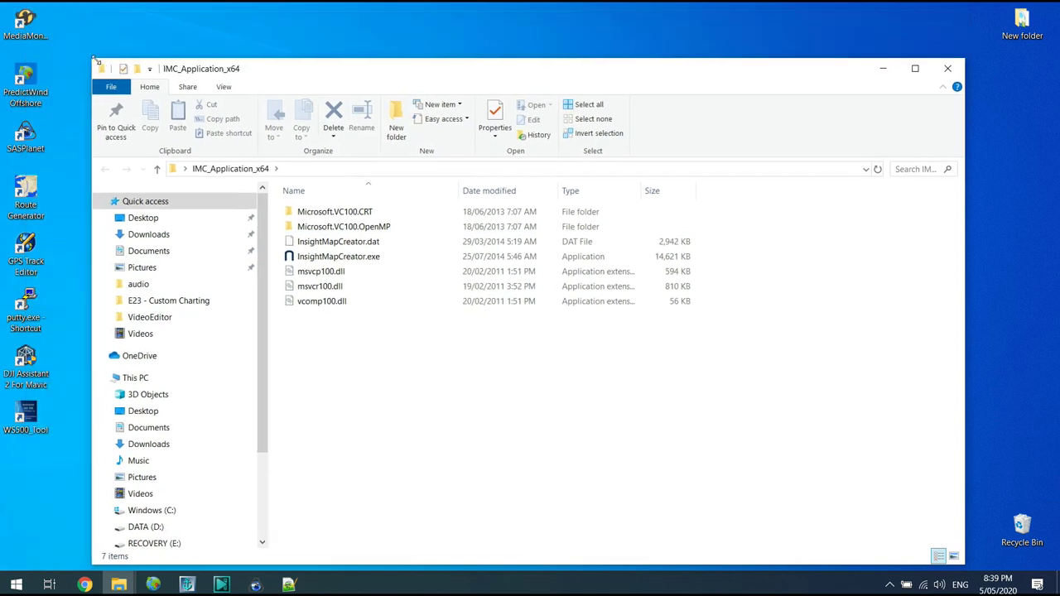
{"action": "left_click_drag", "start_coordinate": [439, 79], "coordinate": [559, 64]}
{"action": "double_click", "coordinate": [462, 243]}
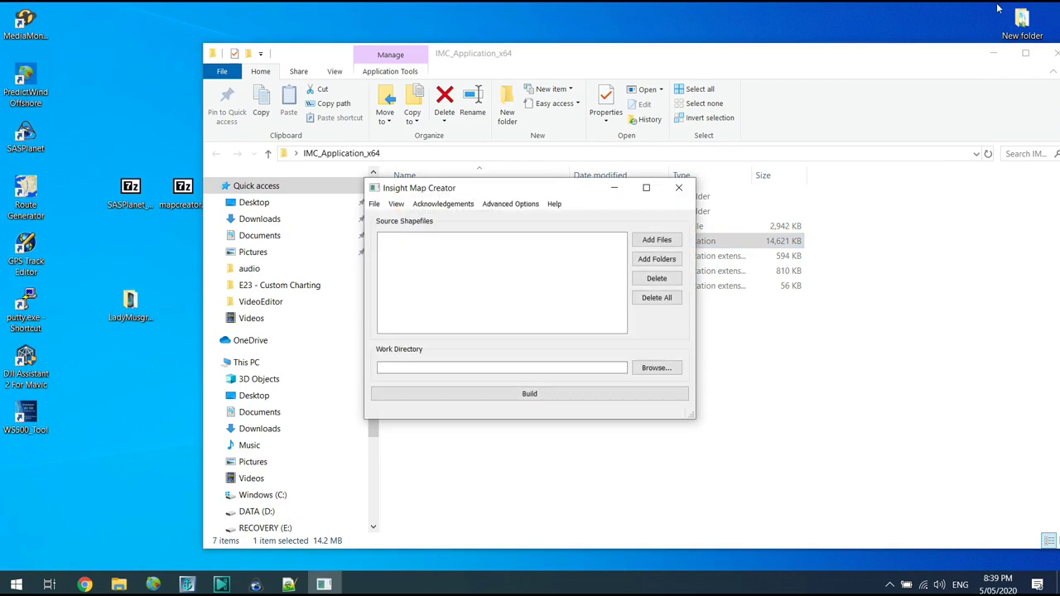
{"action": "left_click_drag", "start_coordinate": [1027, 50], "coordinate": [987, 44]}
Switch Insight Map Creator to Keyhole processing mode
{"action": "left_click", "coordinate": [953, 47]}
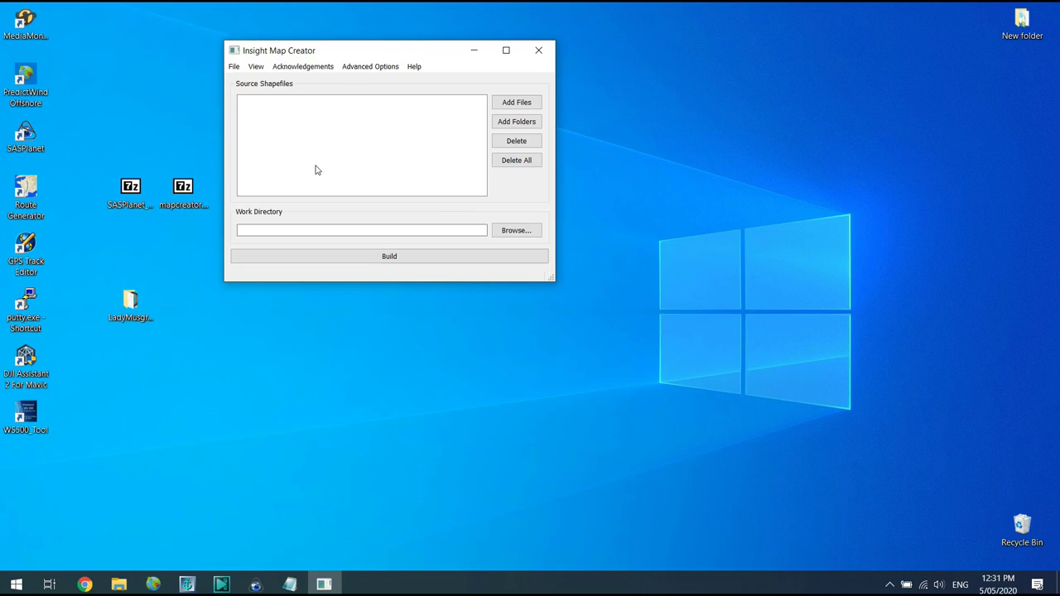
{"action": "left_click_drag", "start_coordinate": [348, 51], "coordinate": [361, 58]}
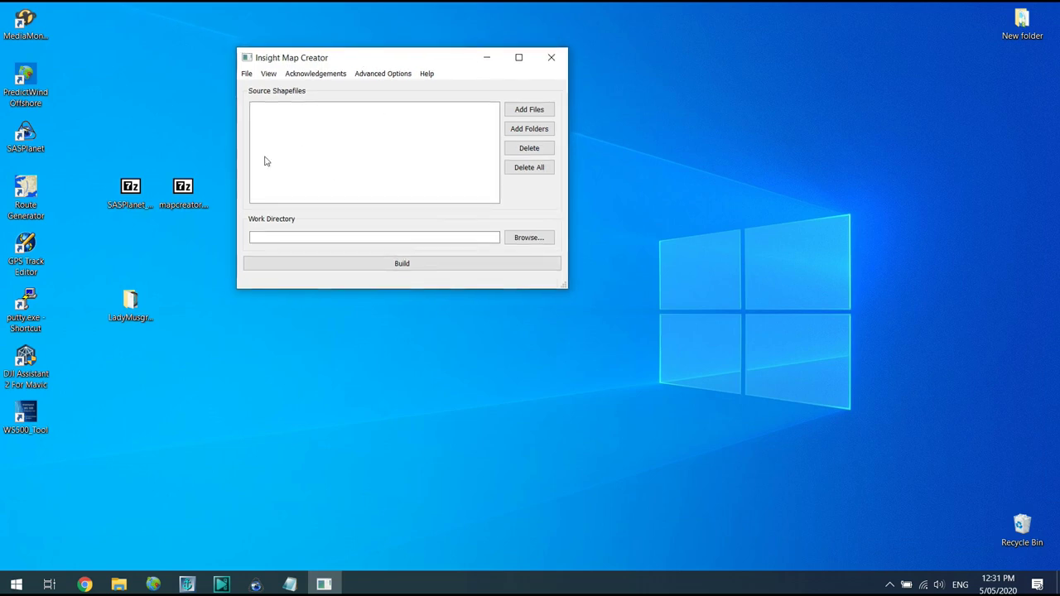
{"action": "left_click", "coordinate": [267, 74]}
{"action": "mouse_move", "coordinate": [319, 88]}
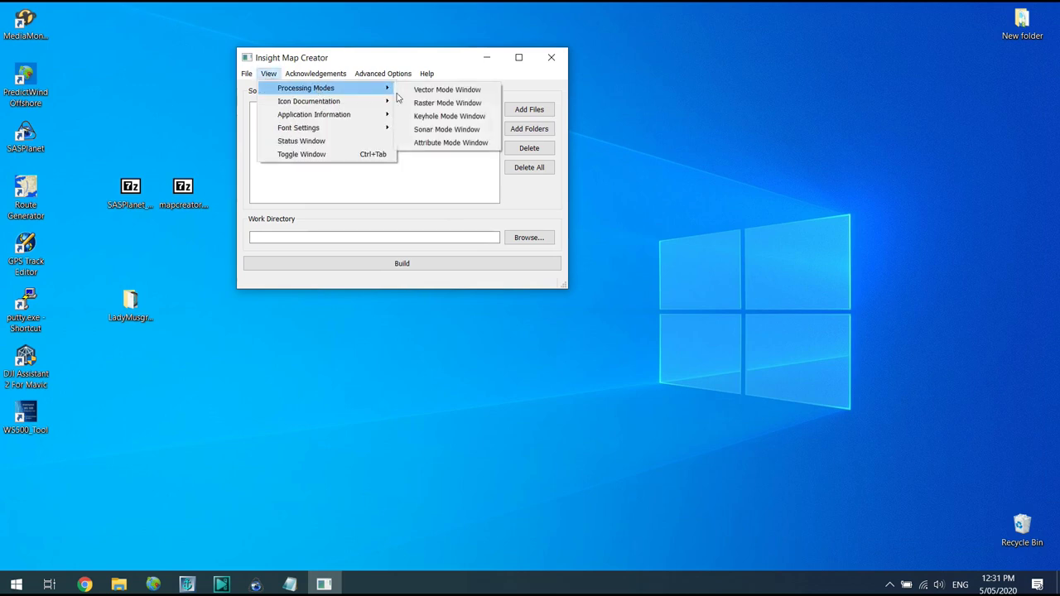
{"action": "left_click", "coordinate": [447, 116]}
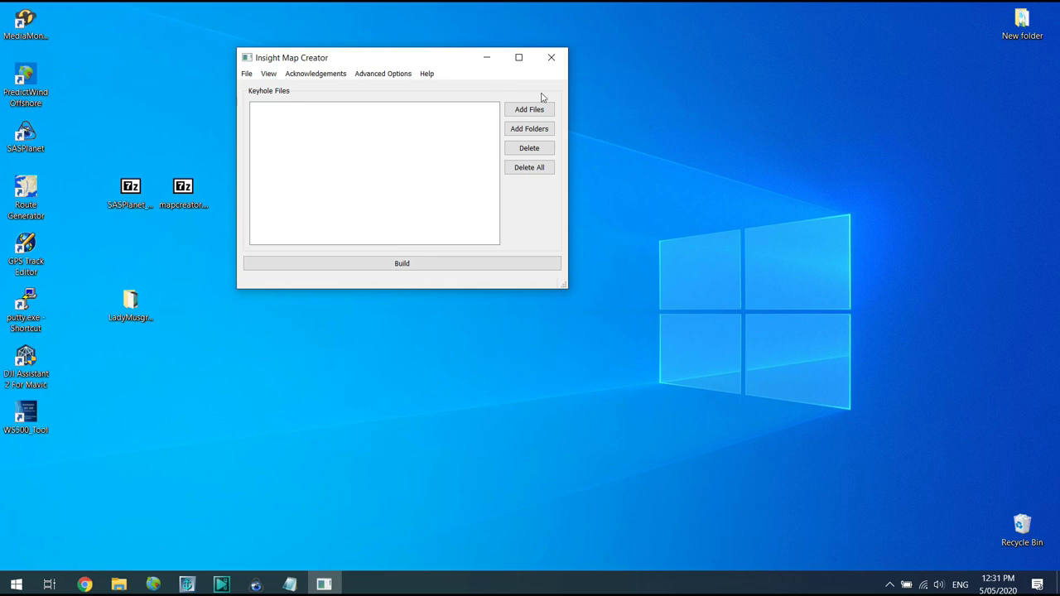
Add the Desktop LadyMusgrave folder as the Keyhole source and build it
{"action": "left_click", "coordinate": [541, 130]}
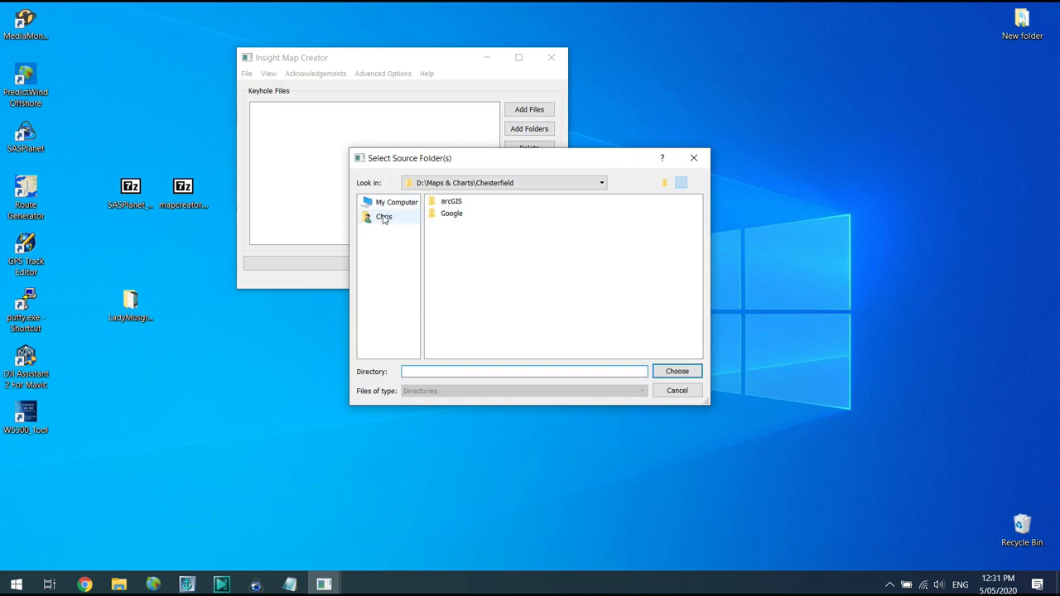
{"action": "left_click", "coordinate": [382, 218]}
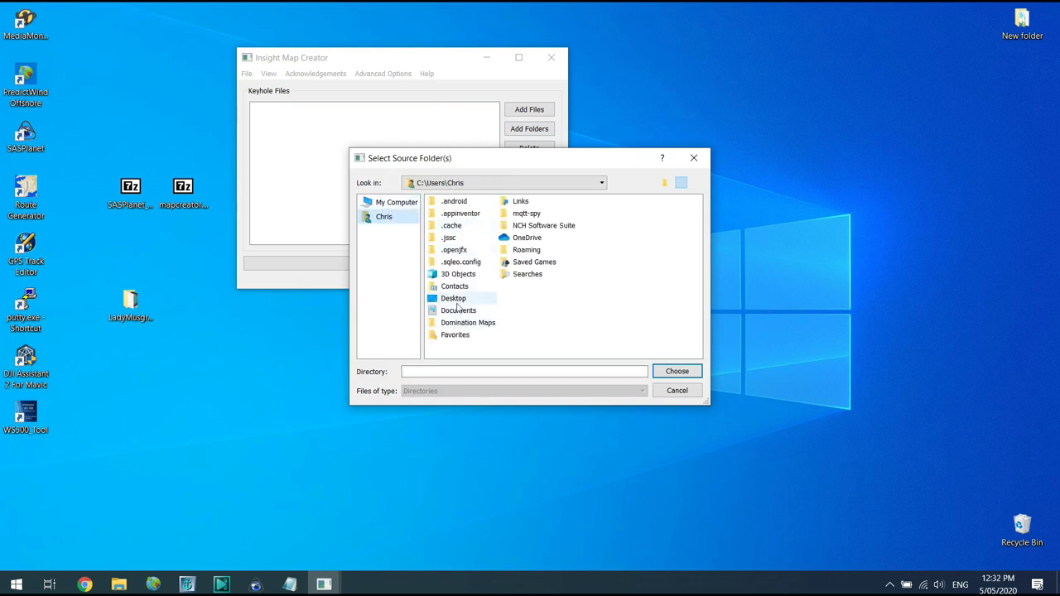
{"action": "left_click", "coordinate": [446, 302]}
{"action": "double_click", "coordinate": [447, 301]}
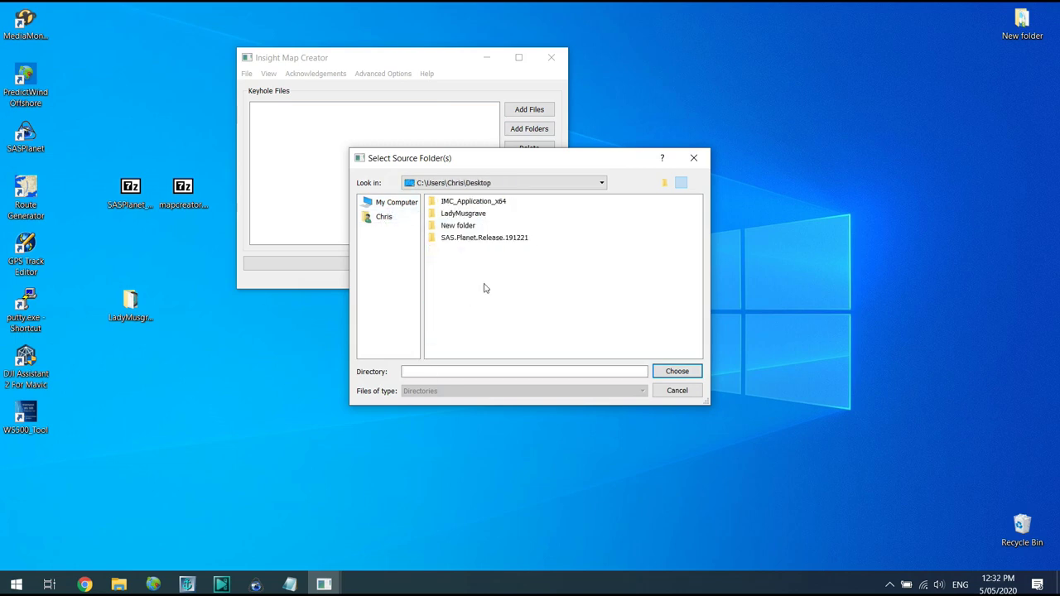
{"action": "double_click", "coordinate": [464, 212]}
{"action": "left_click", "coordinate": [662, 371]}
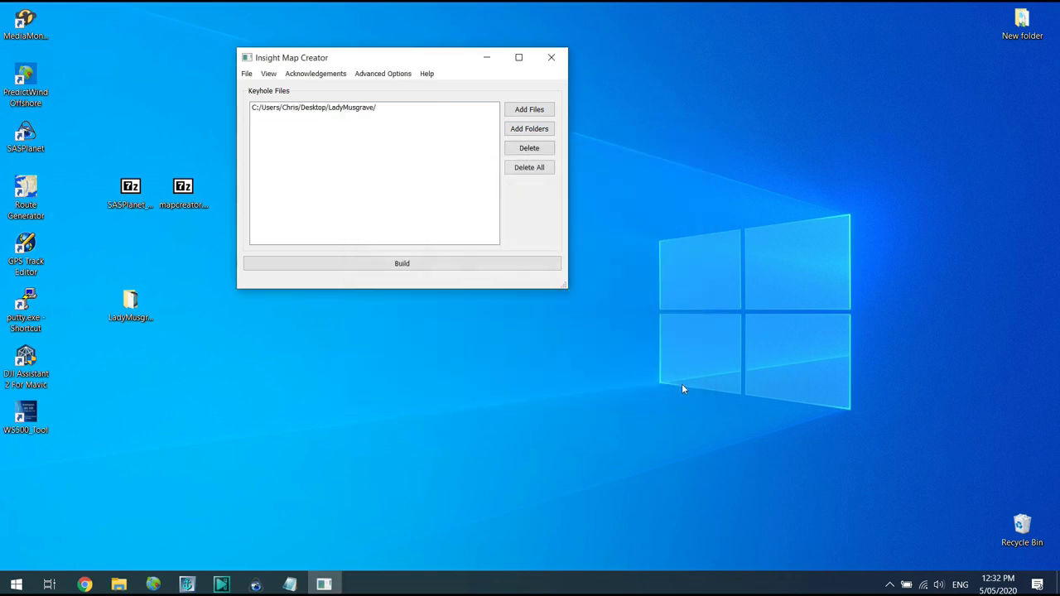
{"action": "left_click", "coordinate": [400, 265]}
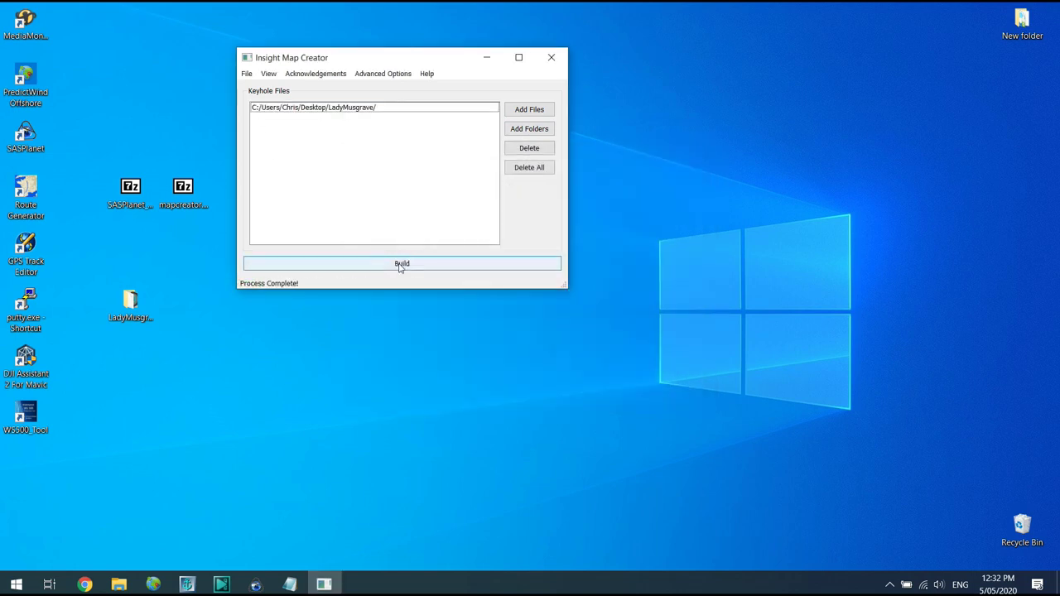
{"action": "left_click", "coordinate": [132, 299]}
{"action": "double_click", "coordinate": [137, 296]}
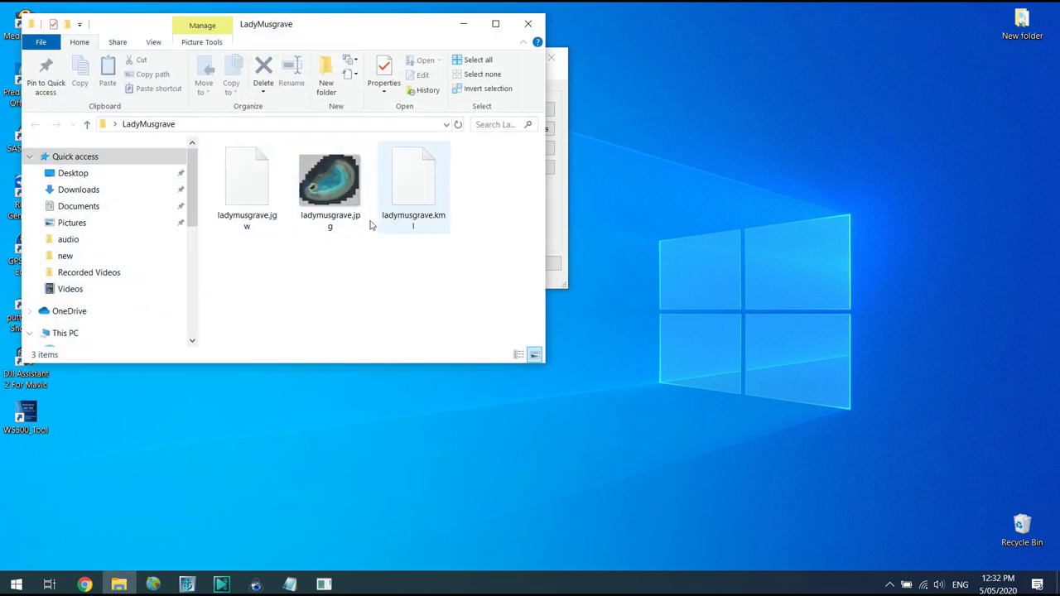
{"action": "left_click_drag", "start_coordinate": [322, 33], "coordinate": [313, 226]}
{"action": "left_click", "coordinate": [261, 418]}
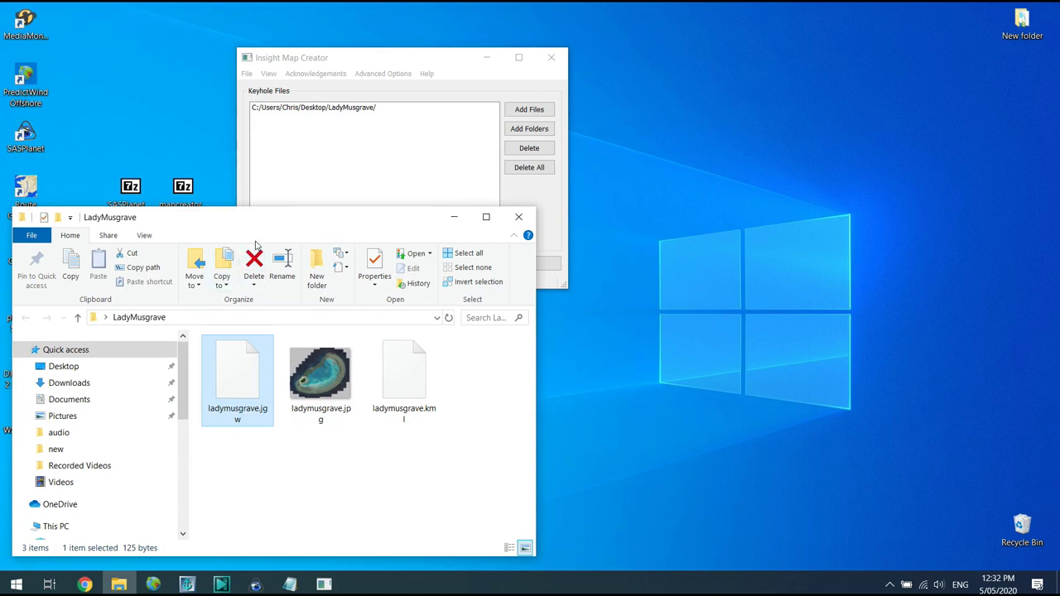
{"action": "left_click_drag", "start_coordinate": [269, 209], "coordinate": [277, 308]}
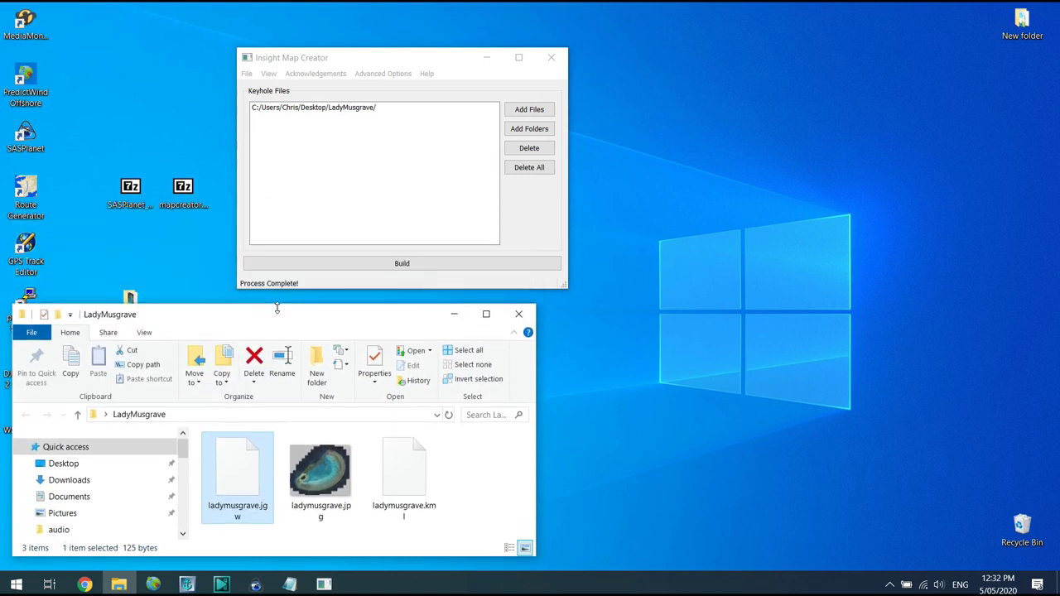
{"action": "left_click_drag", "start_coordinate": [452, 492], "coordinate": [324, 502]}
{"action": "left_click", "coordinate": [279, 497]}
{"action": "left_click", "coordinate": [518, 314]}
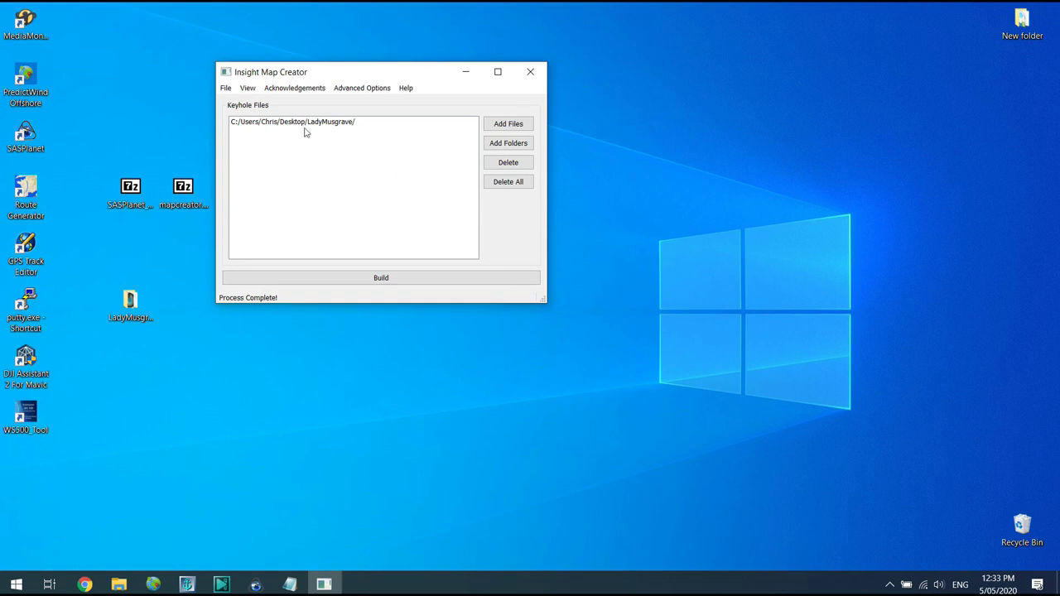
Switch to Raster Mode and add the Desktop LadyMusgrave folder as source
{"action": "left_click", "coordinate": [250, 88]}
{"action": "mouse_move", "coordinate": [355, 103]}
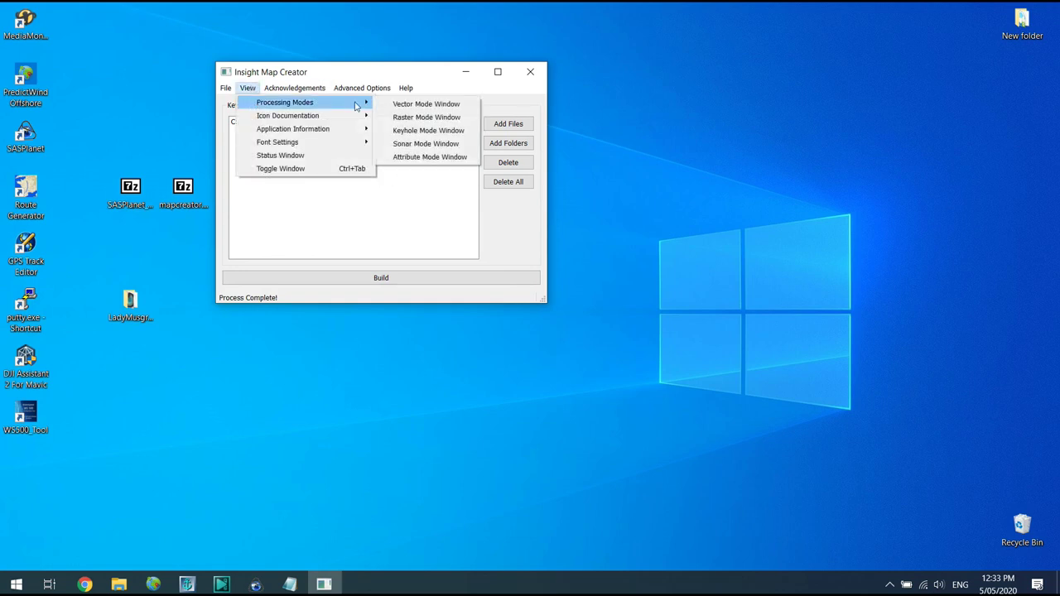
{"action": "left_click", "coordinate": [427, 117]}
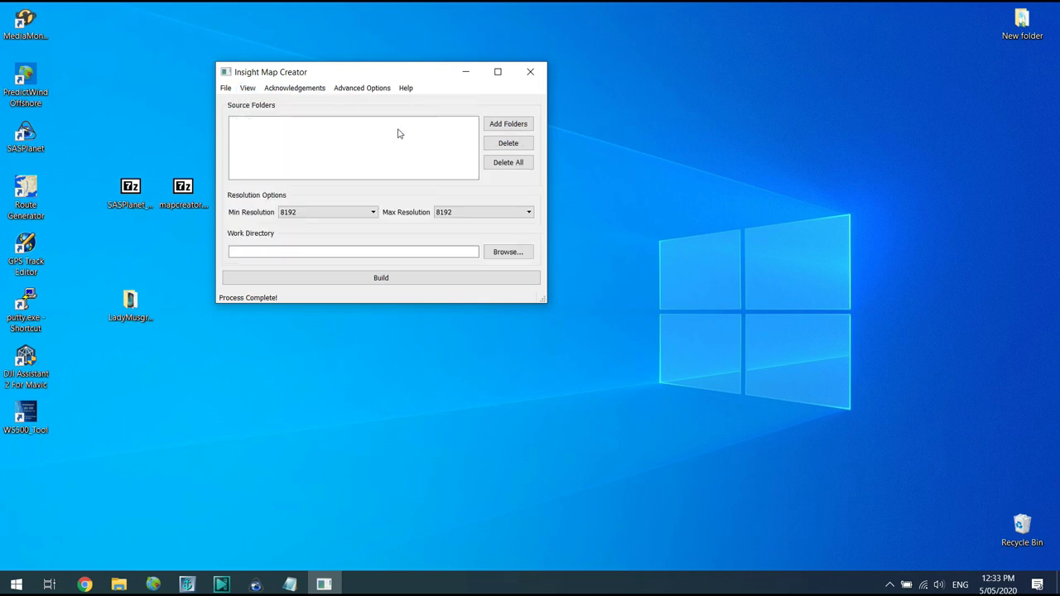
{"action": "left_click", "coordinate": [523, 121]}
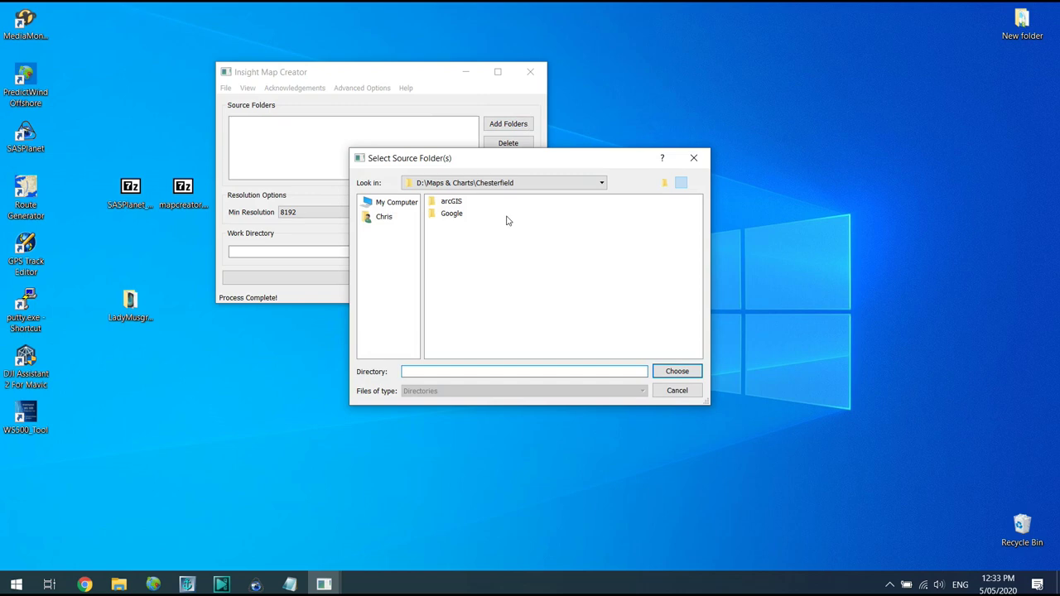
{"action": "left_click", "coordinate": [384, 217]}
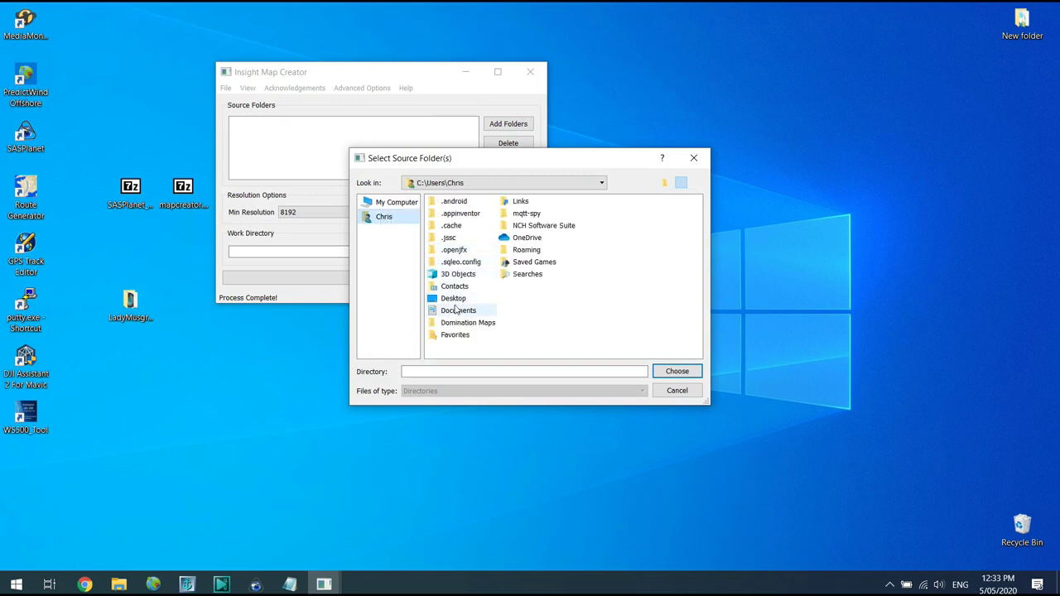
{"action": "double_click", "coordinate": [453, 299]}
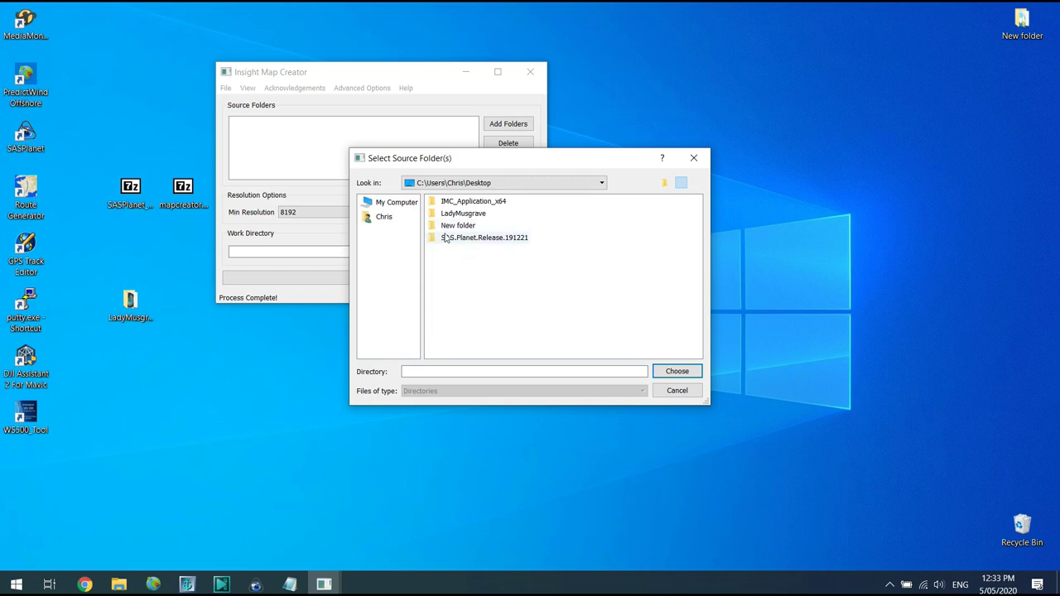
{"action": "double_click", "coordinate": [463, 213]}
{"action": "left_click", "coordinate": [673, 373]}
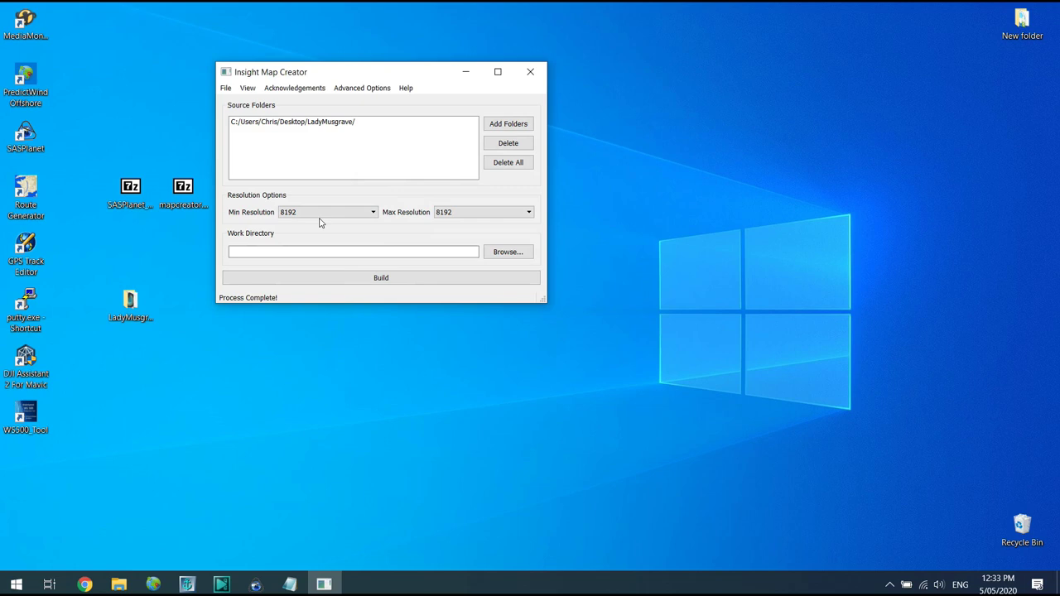
Set the raster resolutions to minimum 2 and maximum 64
{"action": "left_click", "coordinate": [373, 213]}
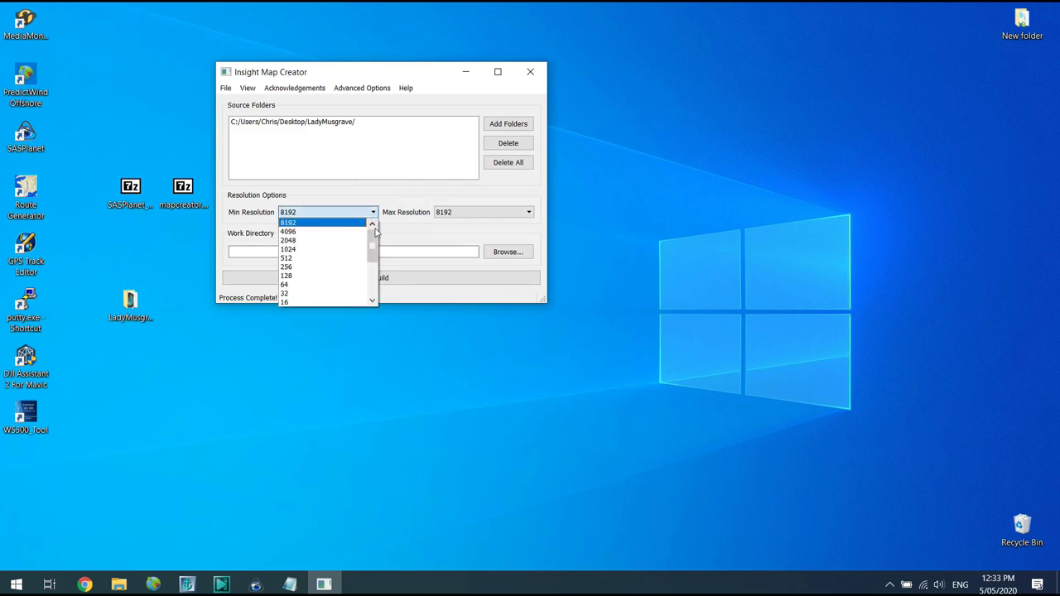
{"action": "scroll", "coordinate": [374, 252], "scroll_direction": "down", "scroll_amount": 1}
{"action": "scroll", "coordinate": [374, 254], "scroll_direction": "down", "scroll_amount": 1}
{"action": "left_click", "coordinate": [315, 257]}
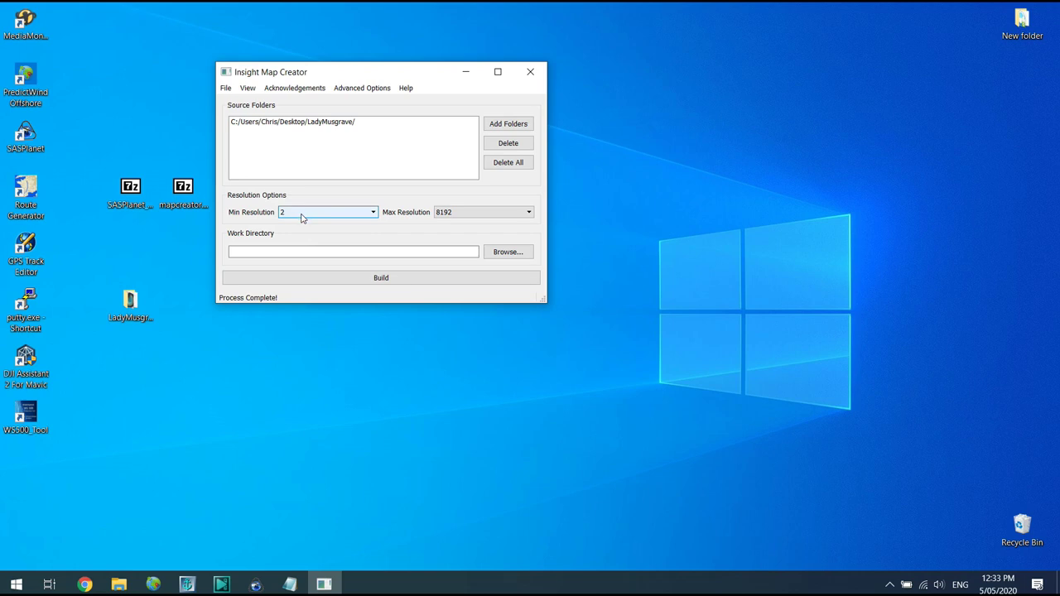
{"action": "left_click", "coordinate": [528, 212]}
{"action": "left_click", "coordinate": [470, 286]}
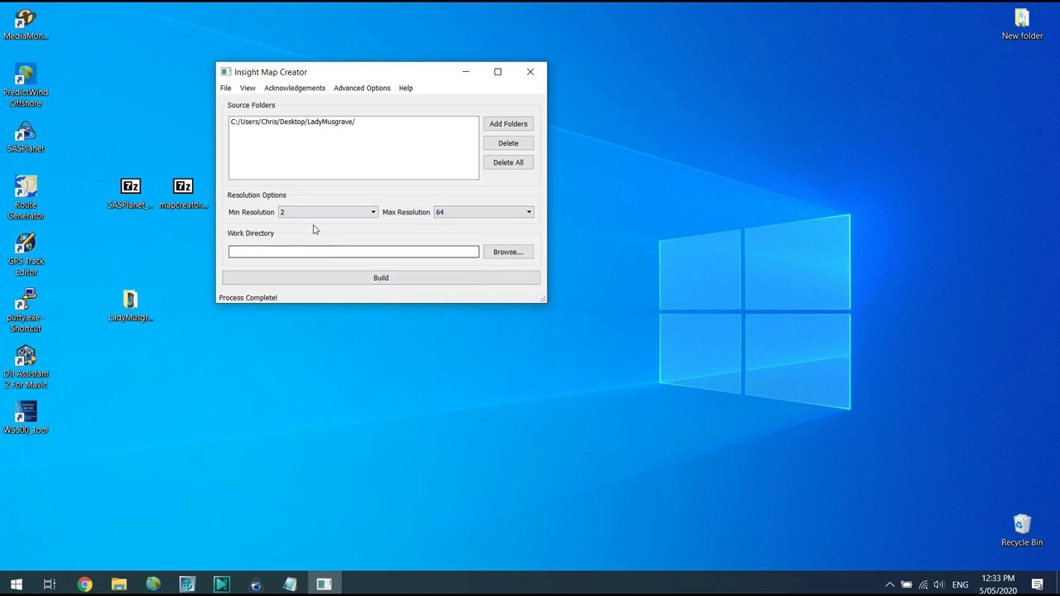
{"action": "left_click", "coordinate": [373, 213]}
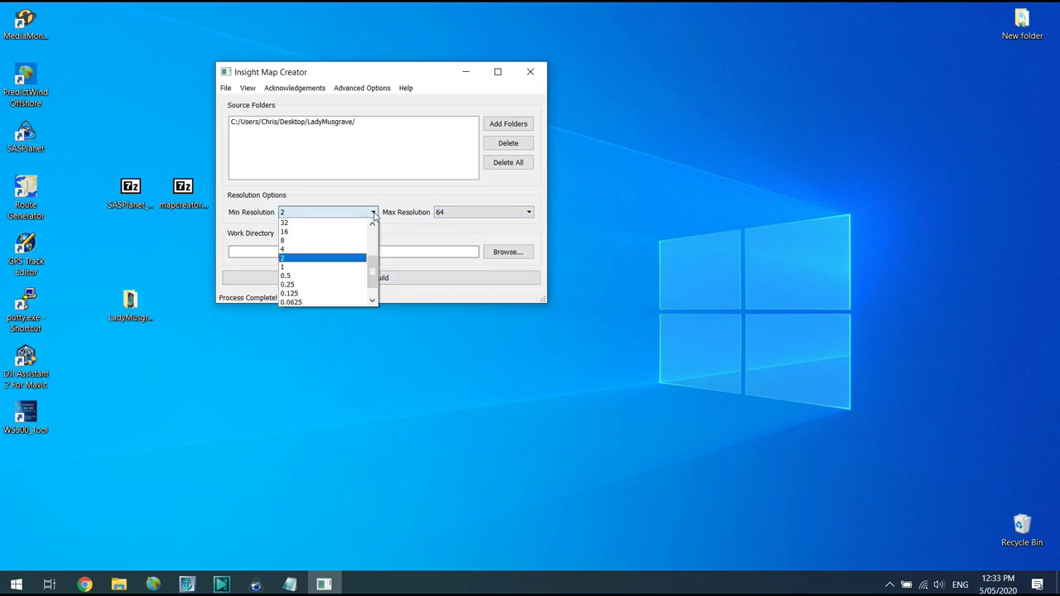
{"action": "left_click", "coordinate": [374, 213]}
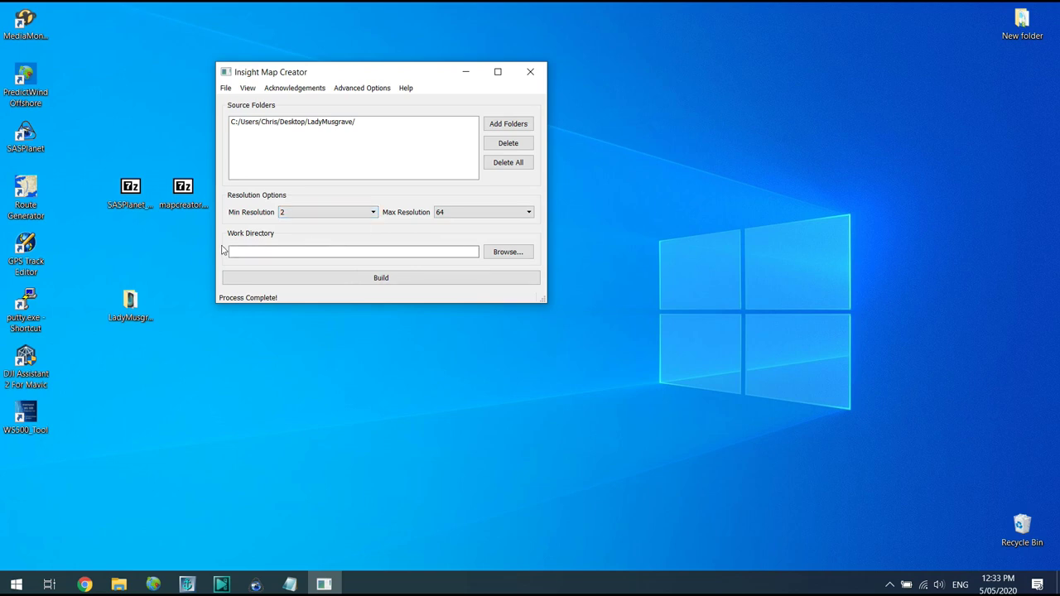
Browse to Desktop > LadyMusgrave and create a new folder there for the work directory
{"action": "left_click", "coordinate": [507, 252]}
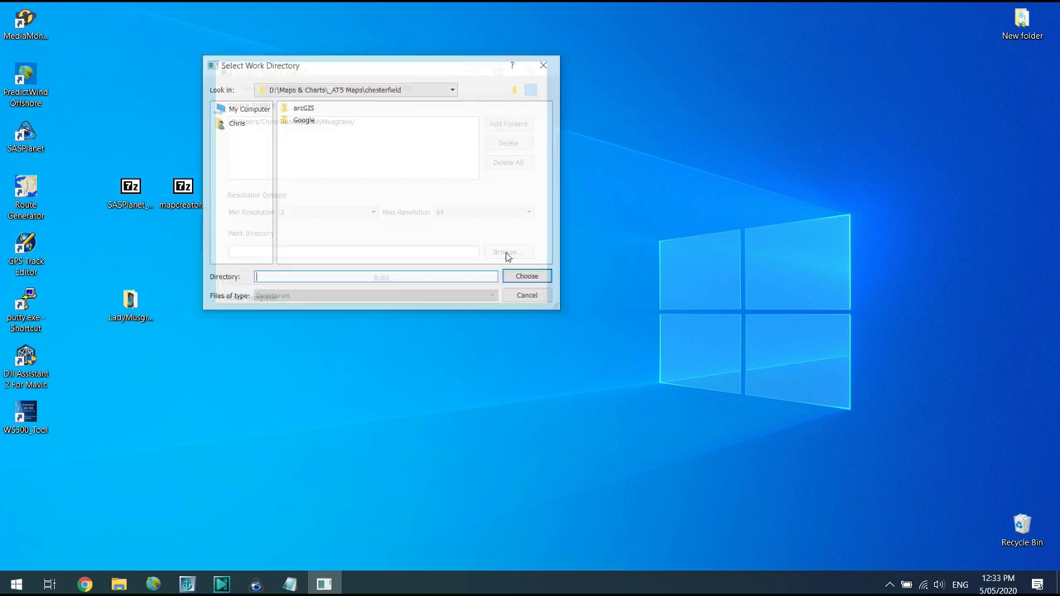
{"action": "left_click", "coordinate": [236, 126]}
{"action": "double_click", "coordinate": [304, 204]}
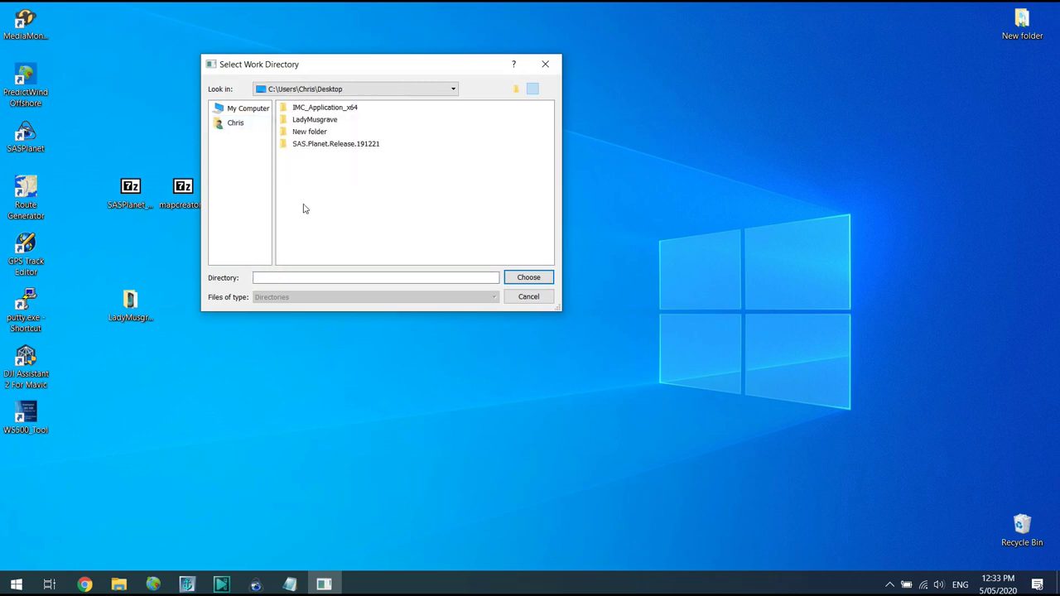
{"action": "double_click", "coordinate": [301, 121]}
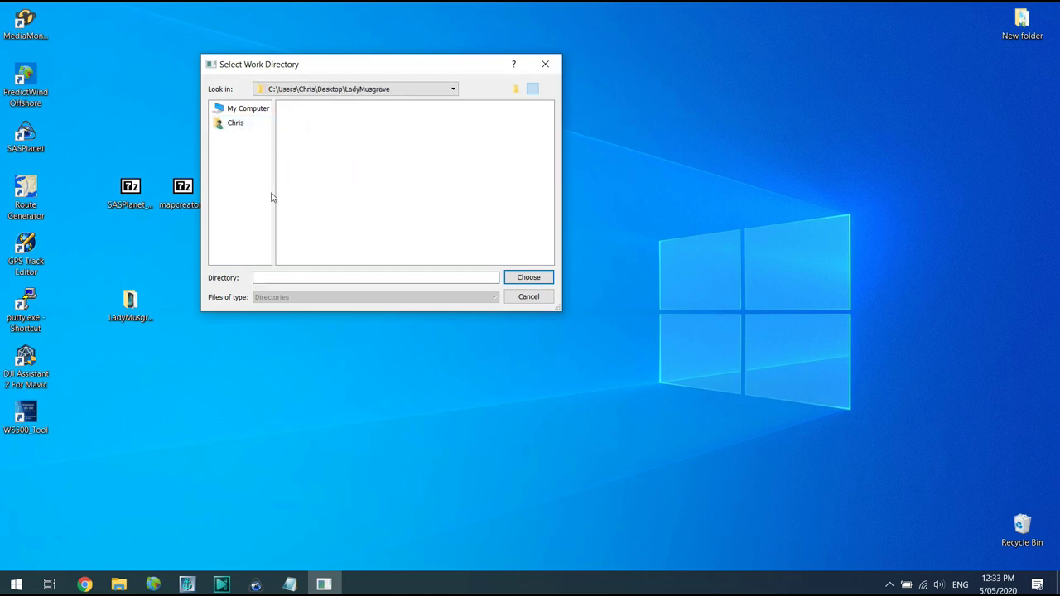
{"action": "left_click", "coordinate": [515, 89]}
{"action": "left_click", "coordinate": [304, 275]}
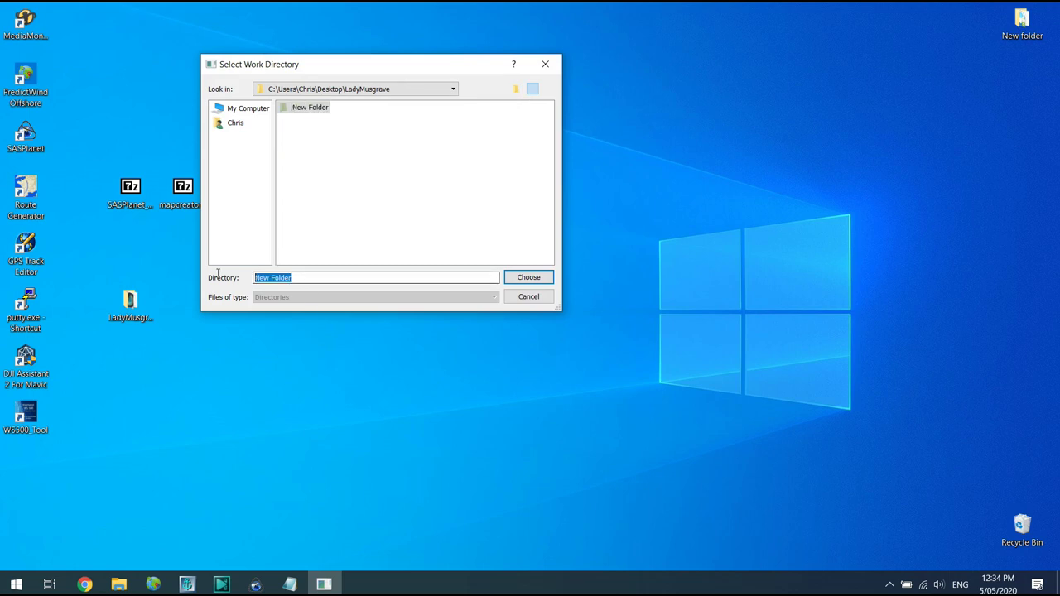
Name the new folder 'Raster Map' and choose it as the work directory
{"action": "type", "text": "Raster Map"}
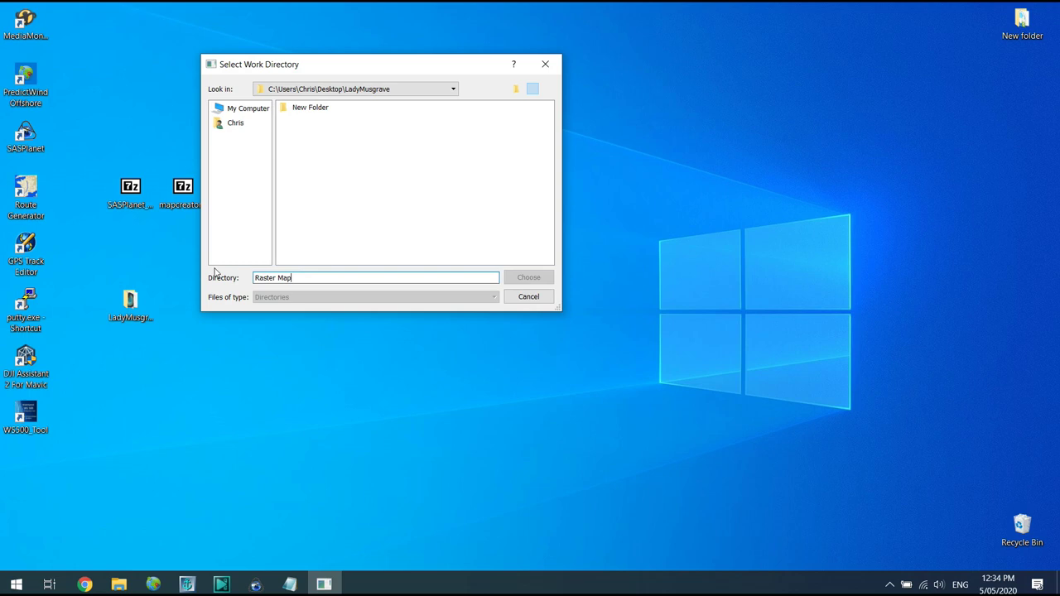
{"action": "key", "text": "Return"}
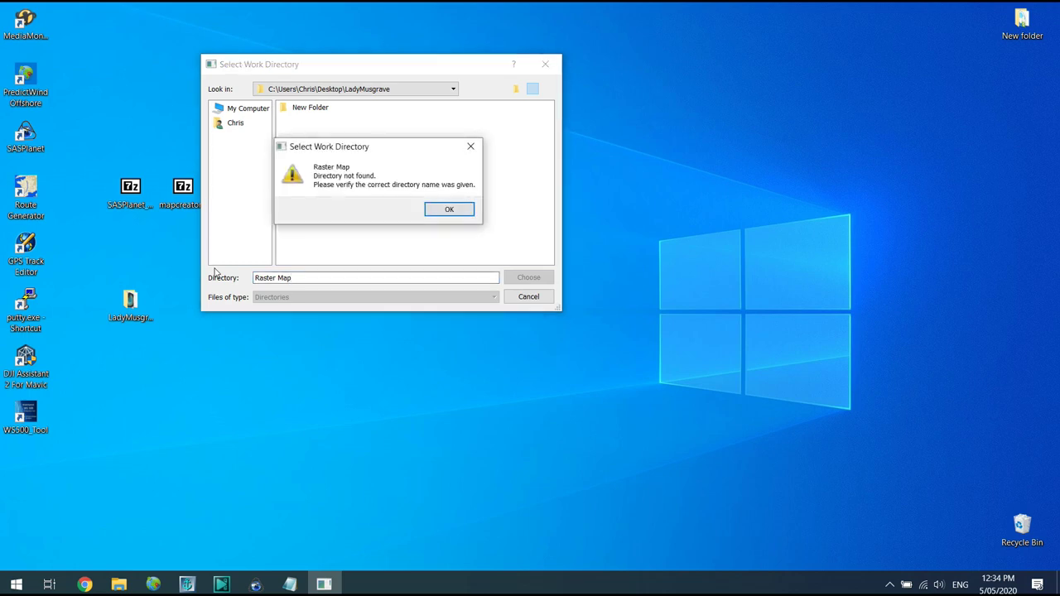
{"action": "left_click", "coordinate": [447, 209]}
{"action": "left_click", "coordinate": [299, 108]}
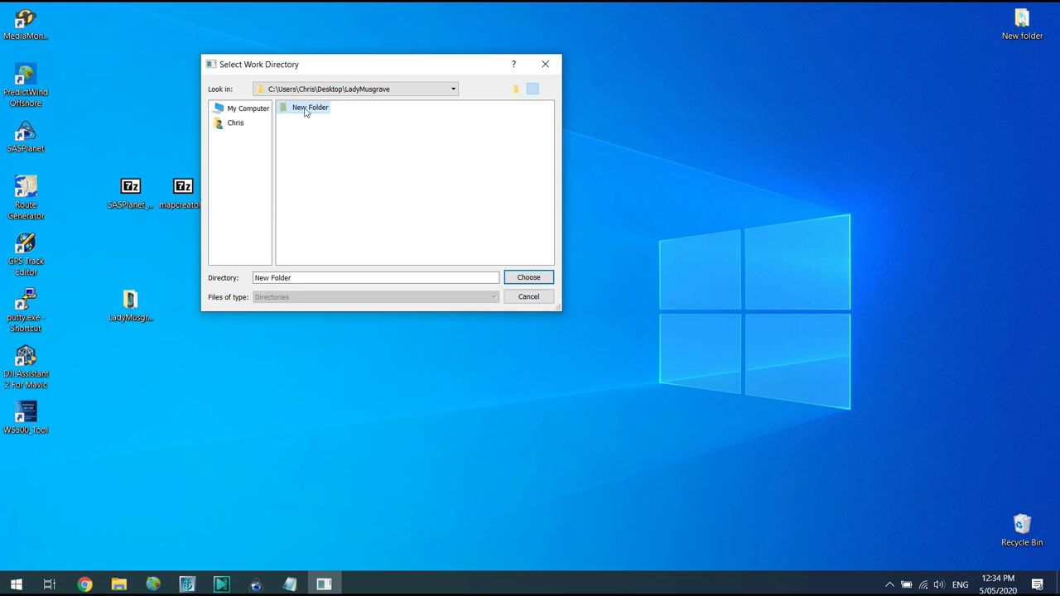
{"action": "left_click", "coordinate": [305, 112]}
{"action": "type", "text": "Raster Map"}
{"action": "key", "text": "Return"}
{"action": "left_click", "coordinate": [534, 278]}
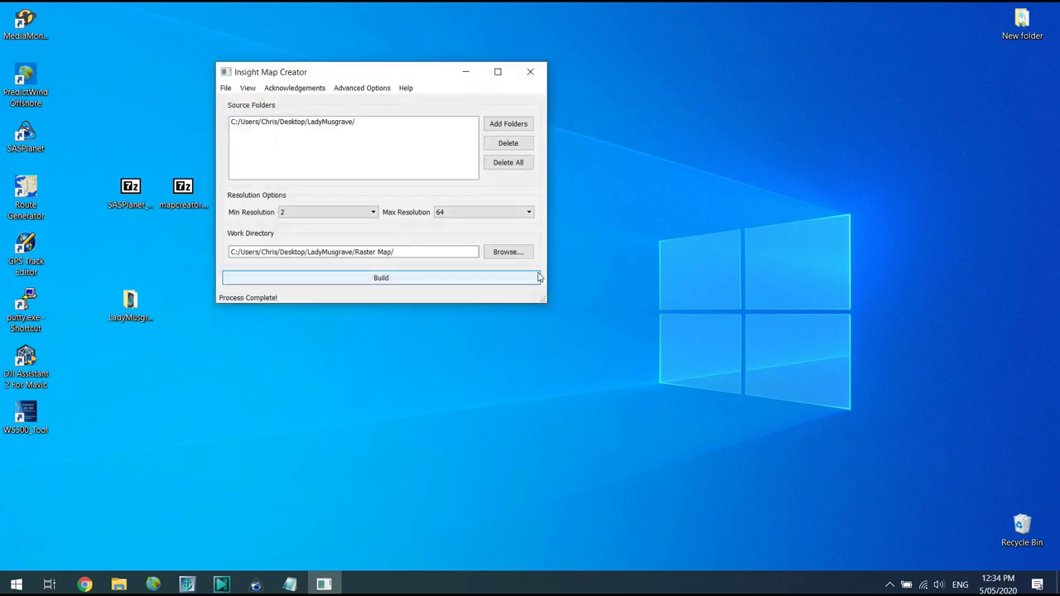
Change the atlas version from 12 to Atlas Version 10
{"action": "left_click", "coordinate": [362, 88]}
{"action": "mouse_move", "coordinate": [364, 102]}
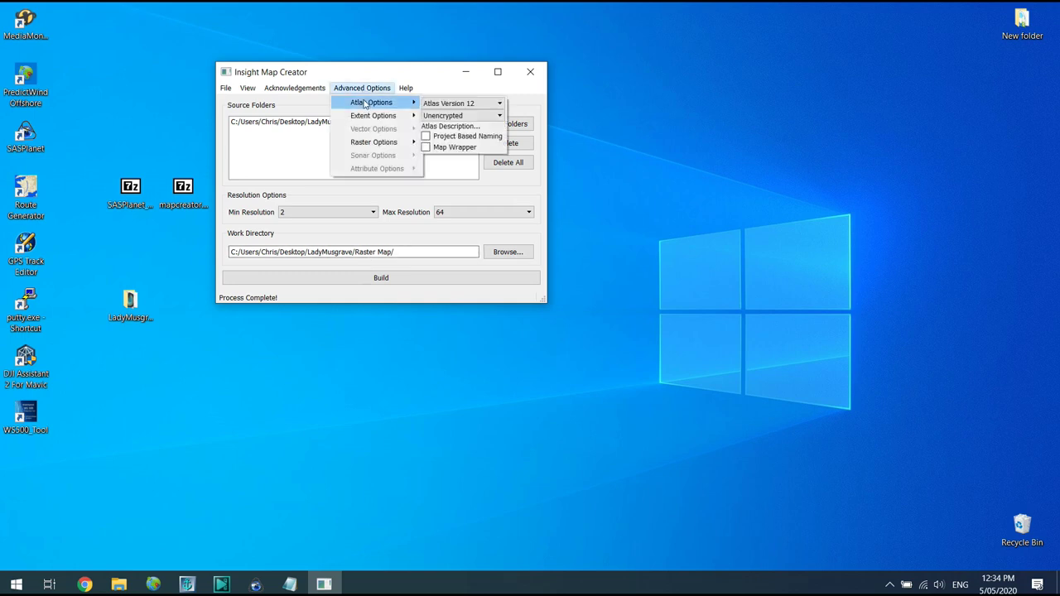
{"action": "left_click", "coordinate": [500, 103]}
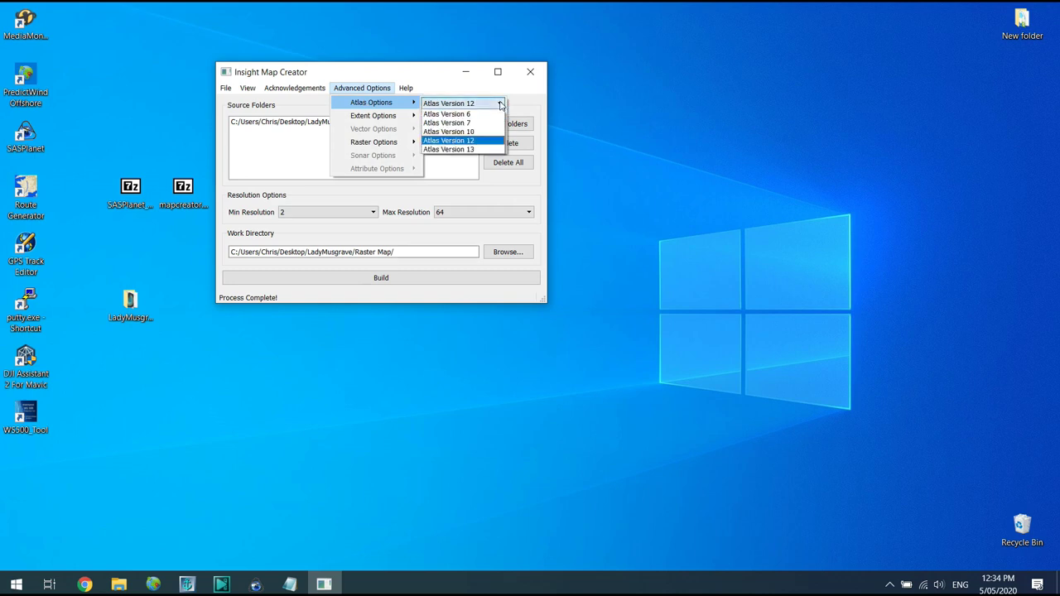
{"action": "left_click", "coordinate": [477, 132]}
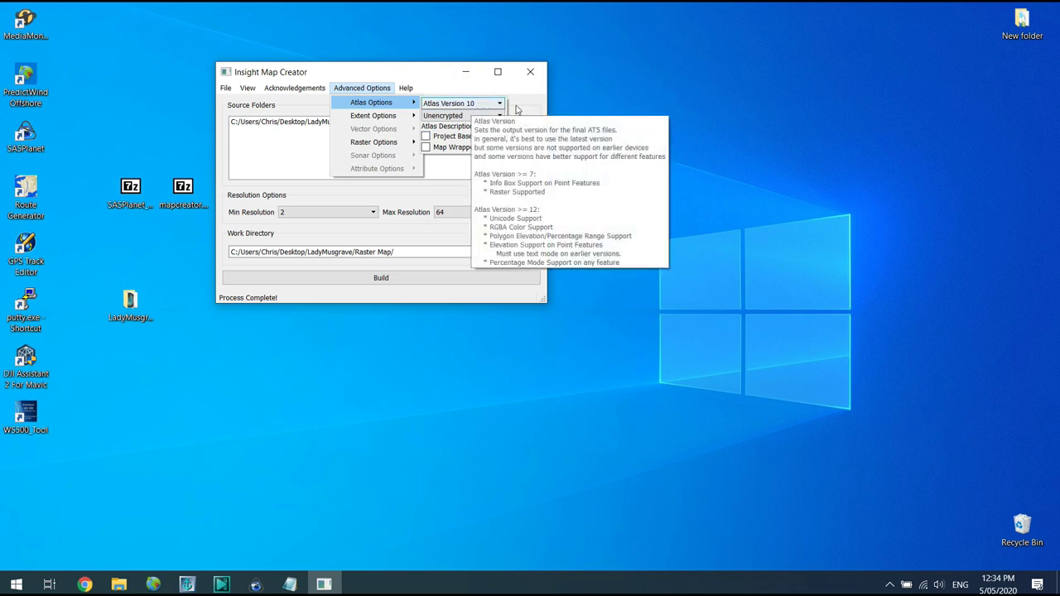
{"action": "left_click", "coordinate": [417, 78]}
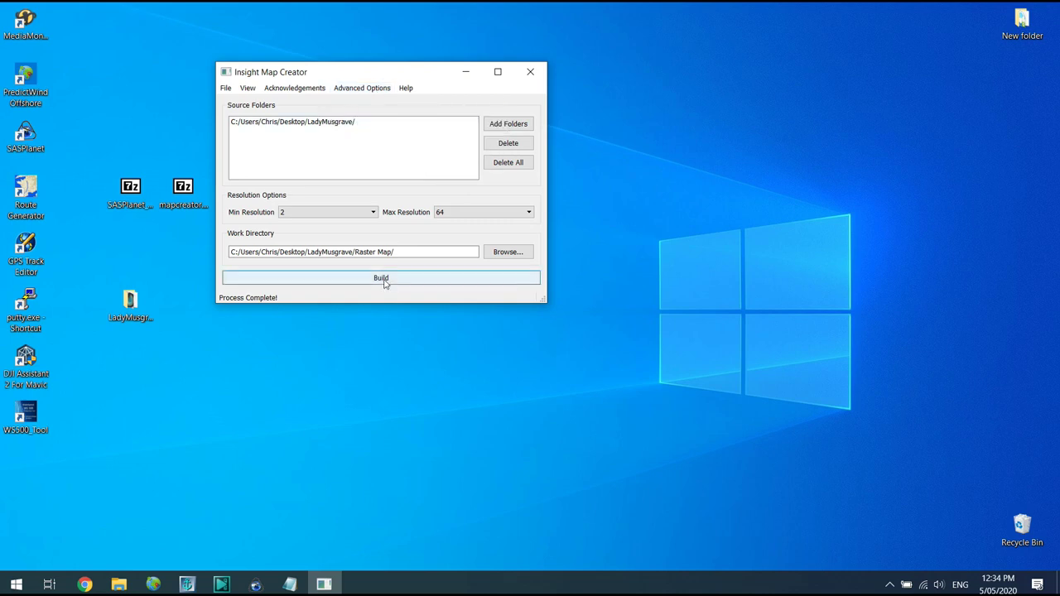
Open the Raster Map folder in Explorer and arrange it beside Insight Map Creator
{"action": "double_click", "coordinate": [128, 303]}
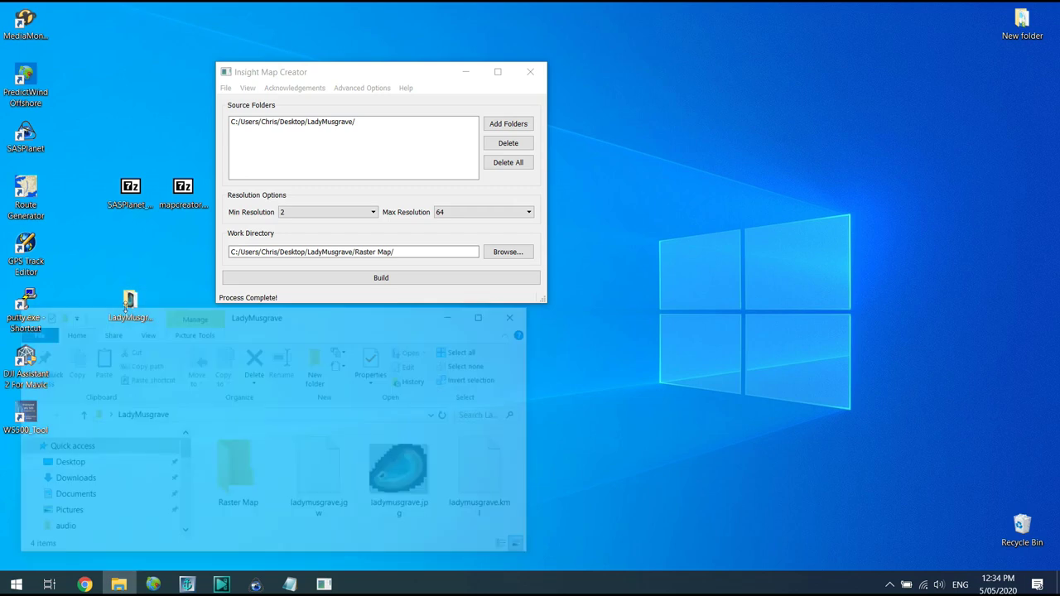
{"action": "left_click_drag", "start_coordinate": [113, 325], "coordinate": [634, 111]}
{"action": "double_click", "coordinate": [762, 269]}
{"action": "left_click_drag", "start_coordinate": [542, 349], "coordinate": [631, 504]}
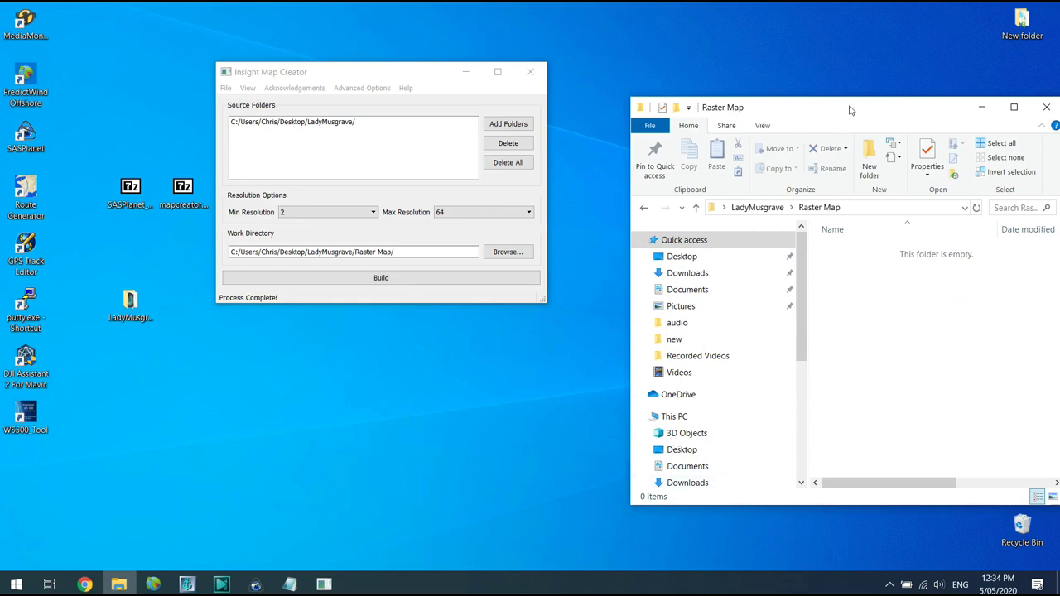
{"action": "left_click_drag", "start_coordinate": [848, 109], "coordinate": [827, 32]}
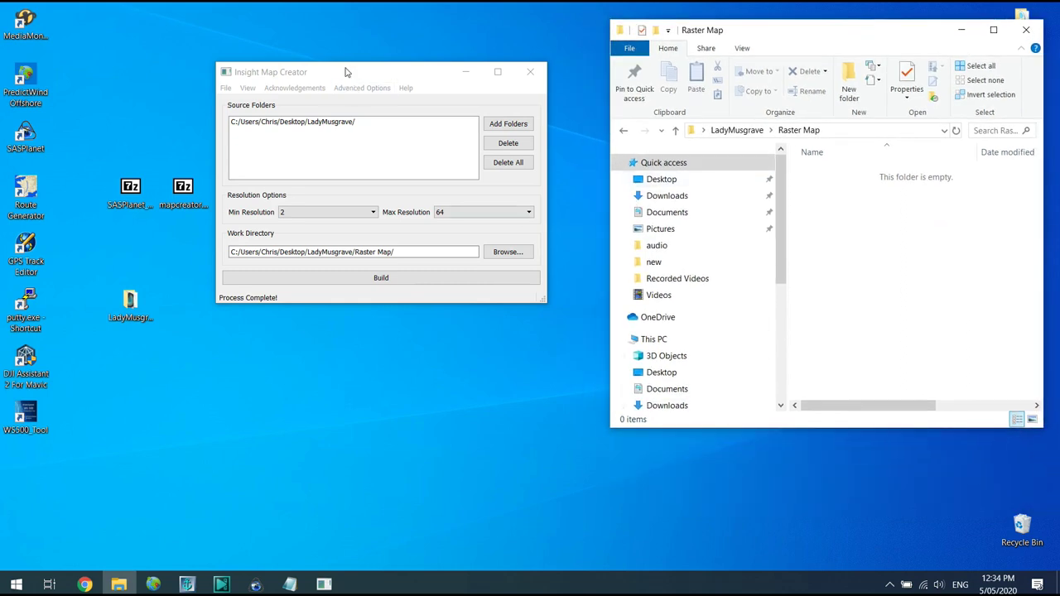
{"action": "left_click_drag", "start_coordinate": [346, 72], "coordinate": [323, 42]}
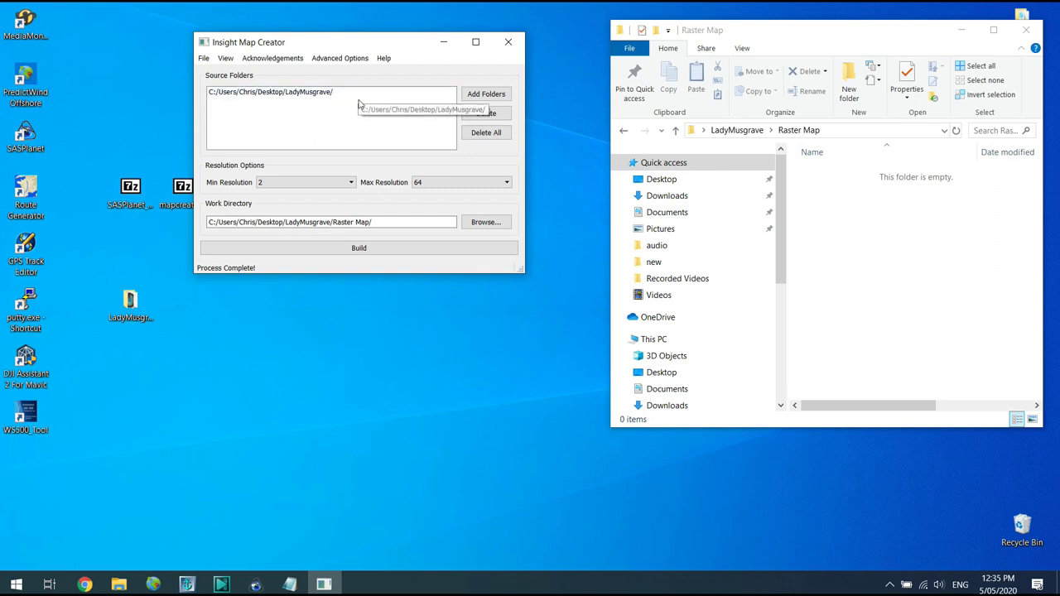
Enter 'M=Lady Musgrave' as the atlas description and close the box
{"action": "left_click", "coordinate": [341, 58]}
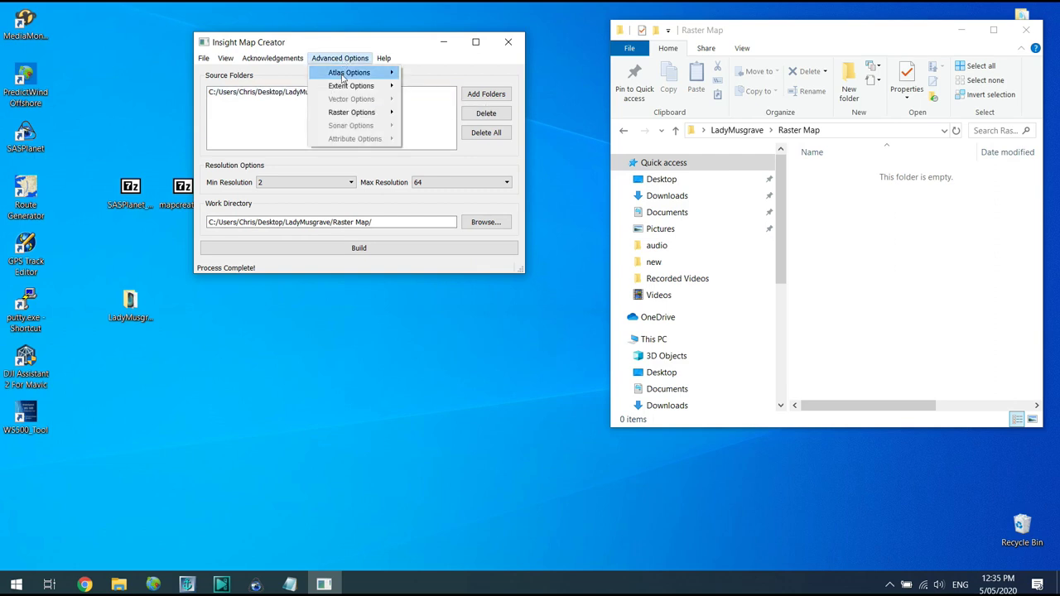
{"action": "mouse_move", "coordinate": [343, 75]}
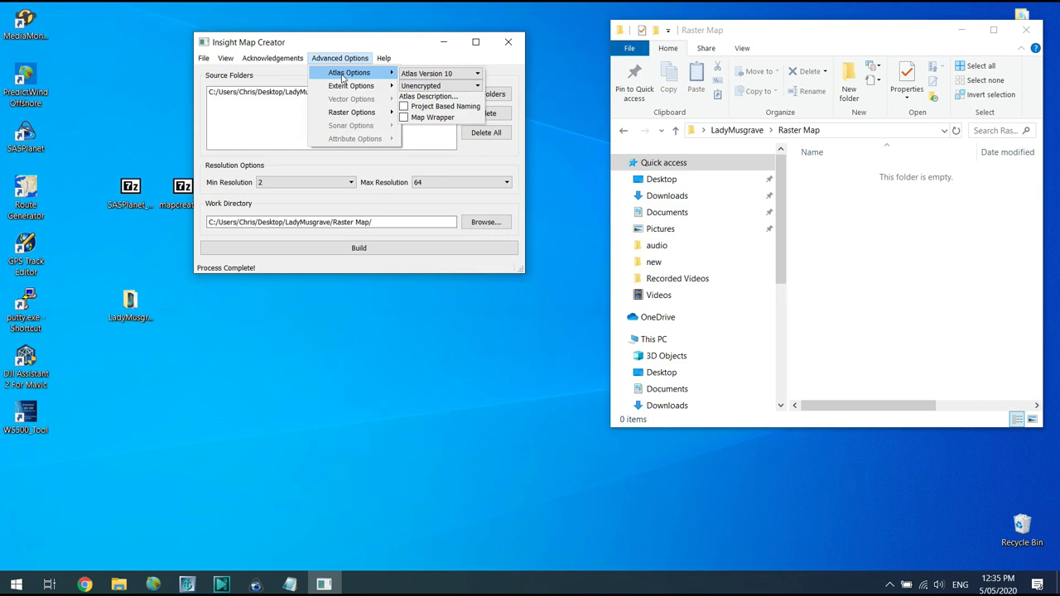
{"action": "left_click", "coordinate": [436, 97]}
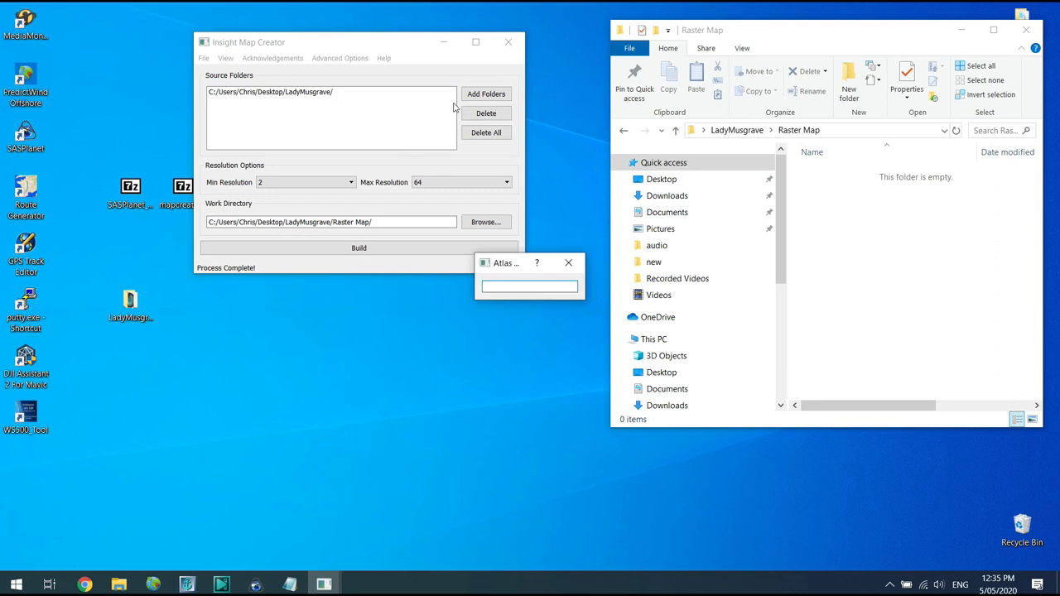
{"action": "left_click_drag", "start_coordinate": [499, 265], "coordinate": [397, 315]}
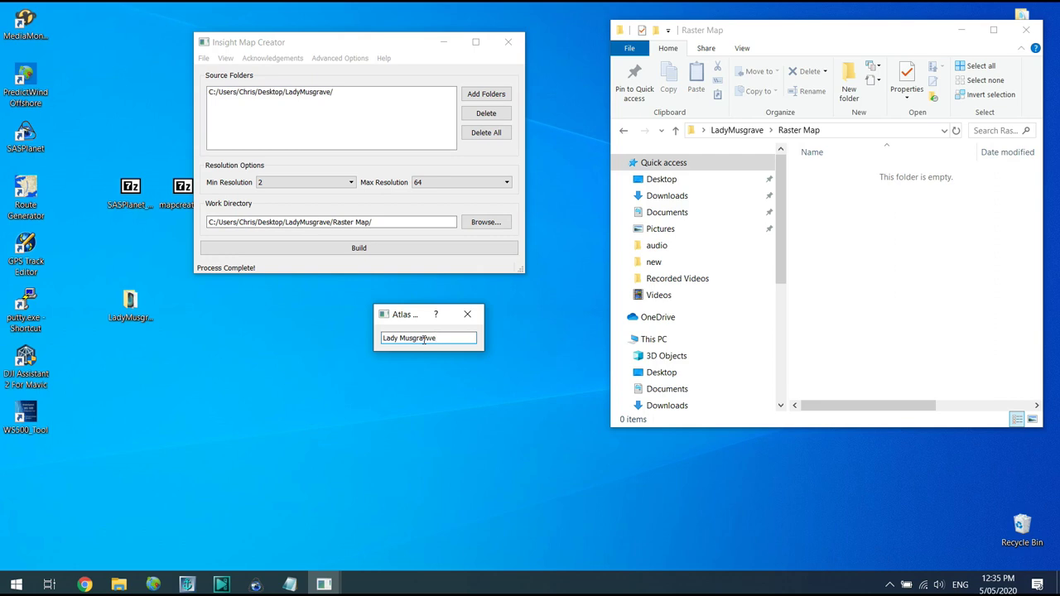
{"action": "key", "text": "BackSpace"}
{"action": "key", "text": "BackSpace"}
{"action": "type", "text": "e"}
{"action": "type", "text": "M"}
{"action": "type", "text": "="}
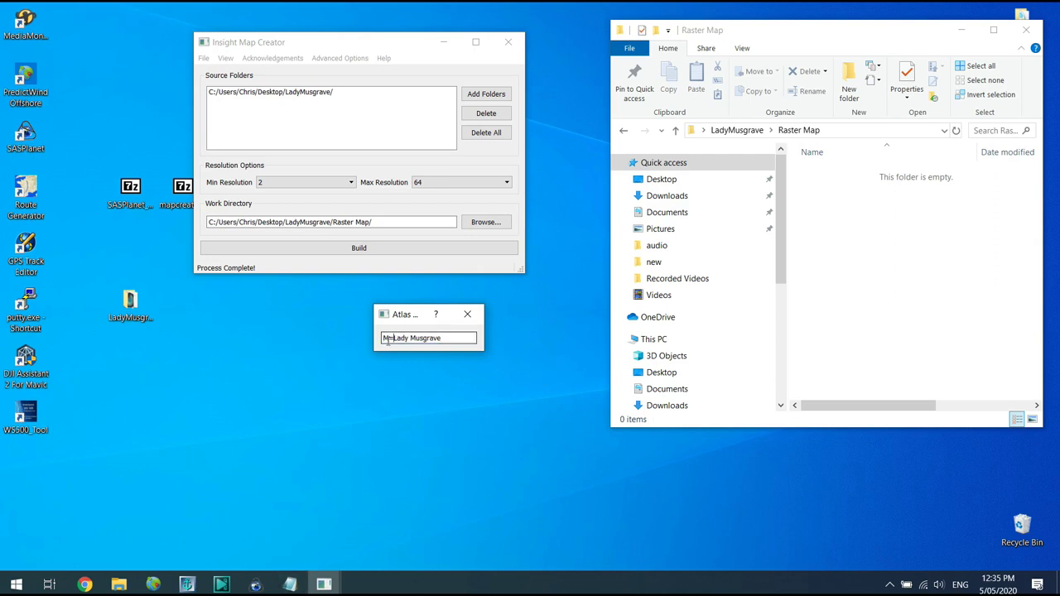
{"action": "left_click", "coordinate": [468, 315]}
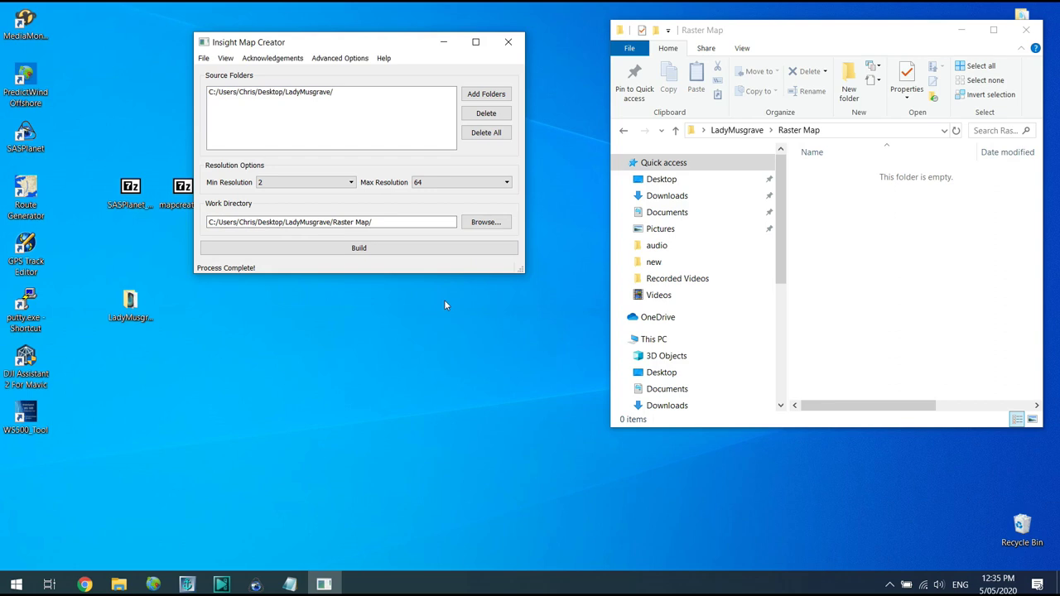
Recheck the atlas description, then build the raster chart
{"action": "left_click", "coordinate": [344, 60]}
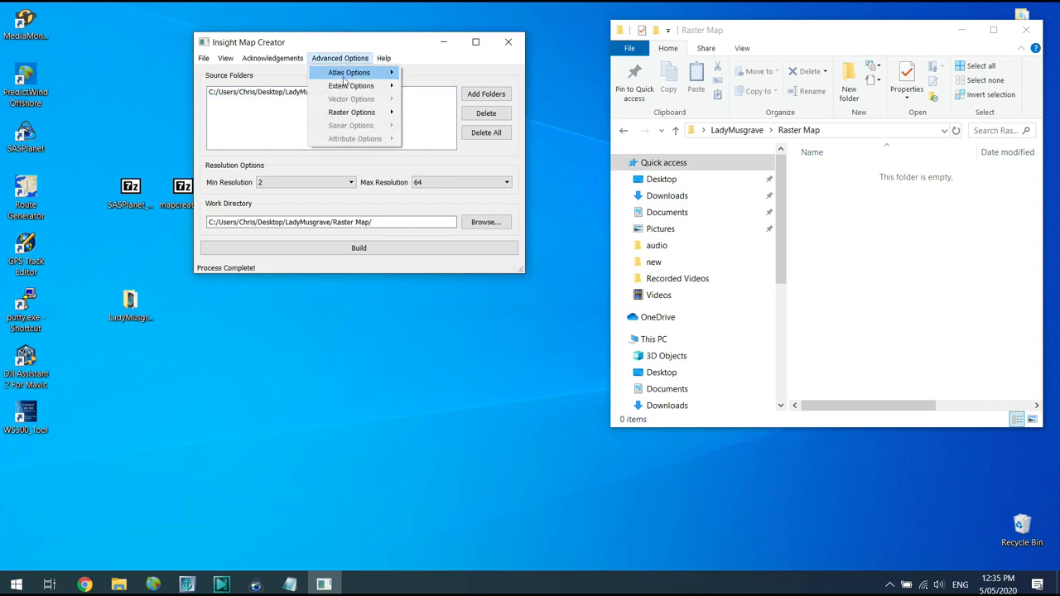
{"action": "mouse_move", "coordinate": [344, 75]}
{"action": "left_click", "coordinate": [436, 97]}
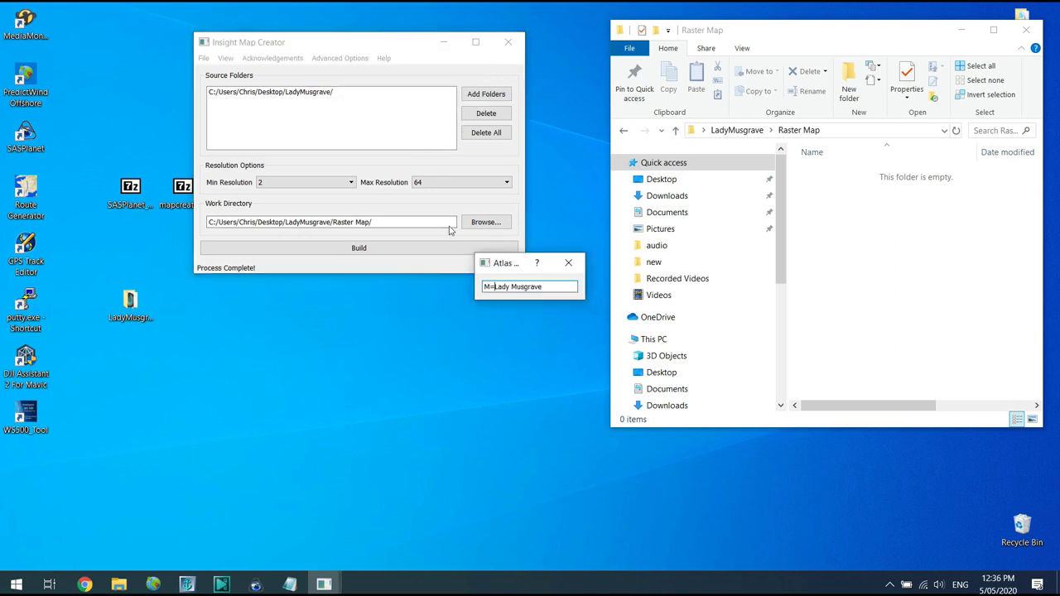
{"action": "left_click", "coordinate": [568, 263]}
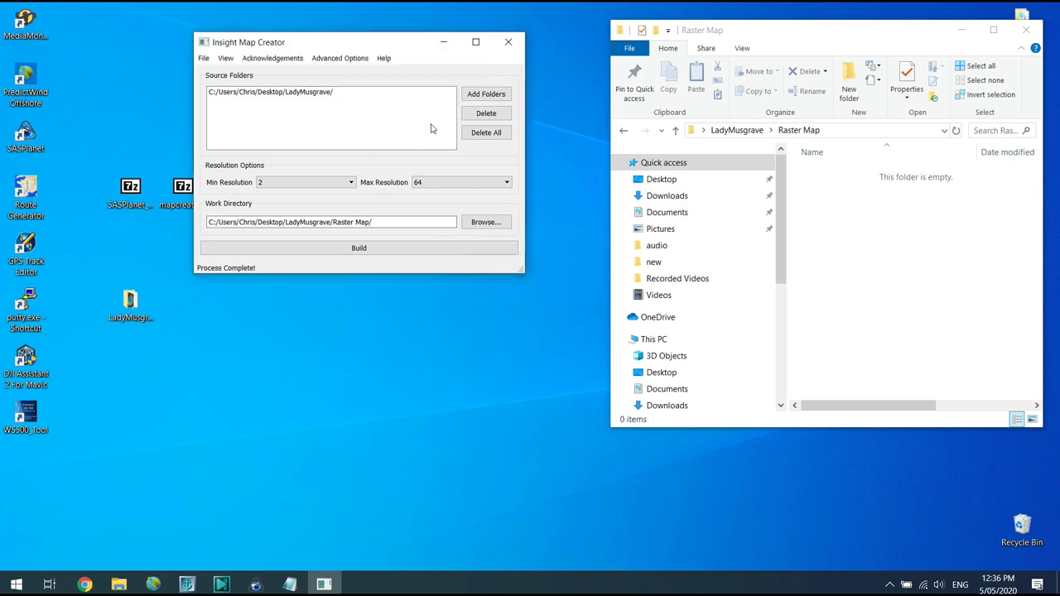
{"action": "left_click", "coordinate": [334, 60]}
{"action": "mouse_move", "coordinate": [351, 77]}
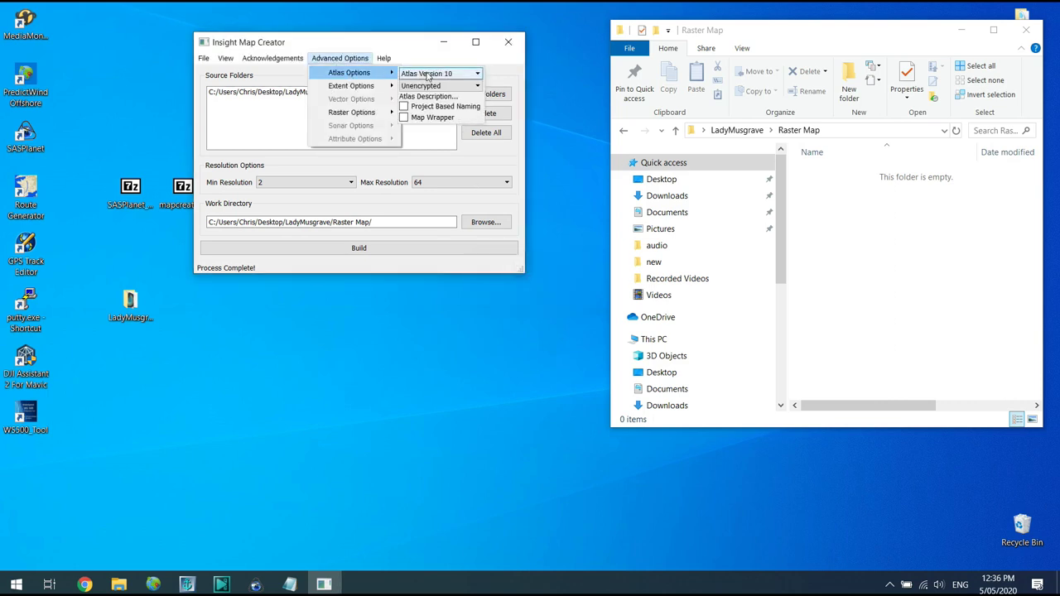
{"action": "left_click", "coordinate": [335, 61]}
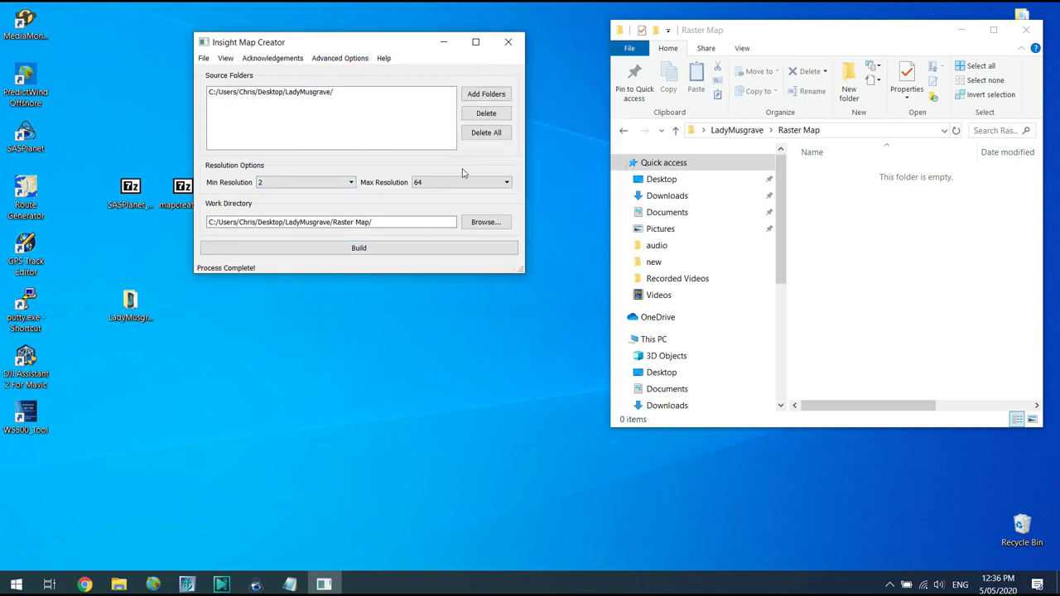
{"action": "left_click", "coordinate": [358, 248]}
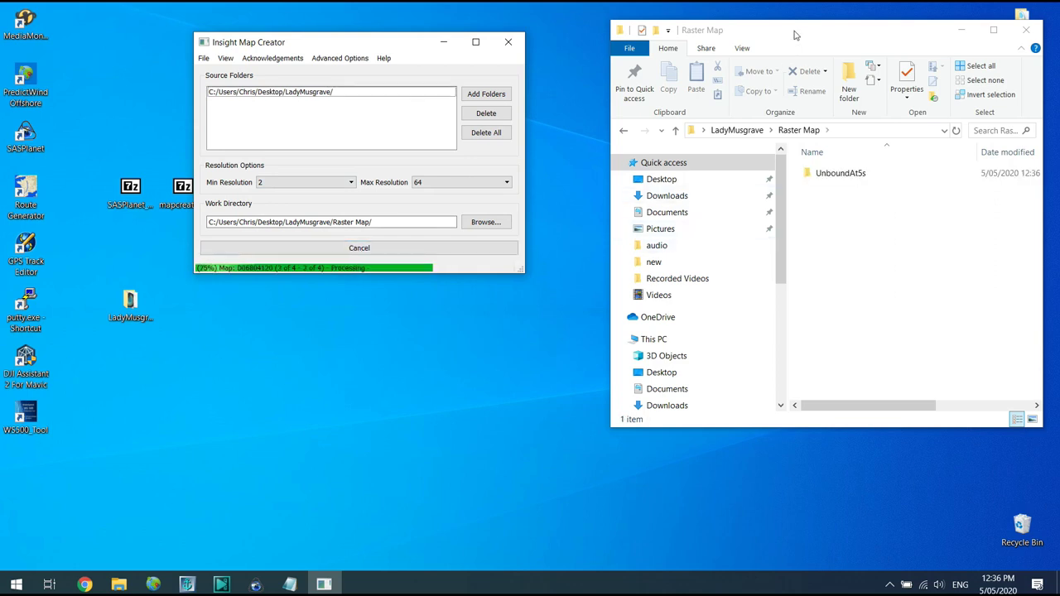
Enlarge the Raster Map window and open the new BoundAT5s folder
{"action": "left_click_drag", "start_coordinate": [792, 33], "coordinate": [727, 32]}
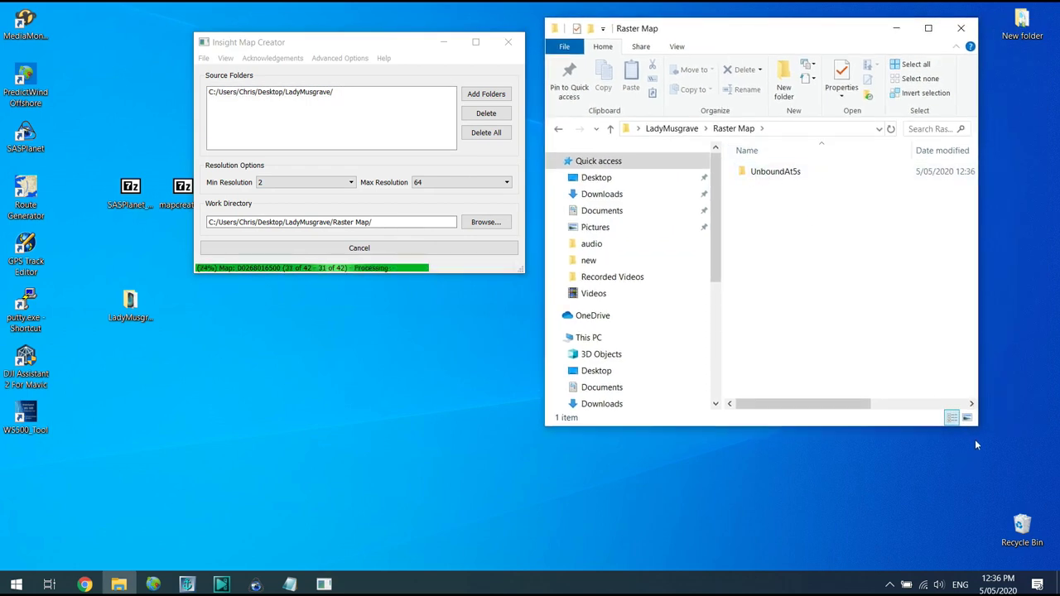
{"action": "left_click_drag", "start_coordinate": [976, 427], "coordinate": [1032, 548]}
{"action": "mouse_move", "coordinate": [742, 175]}
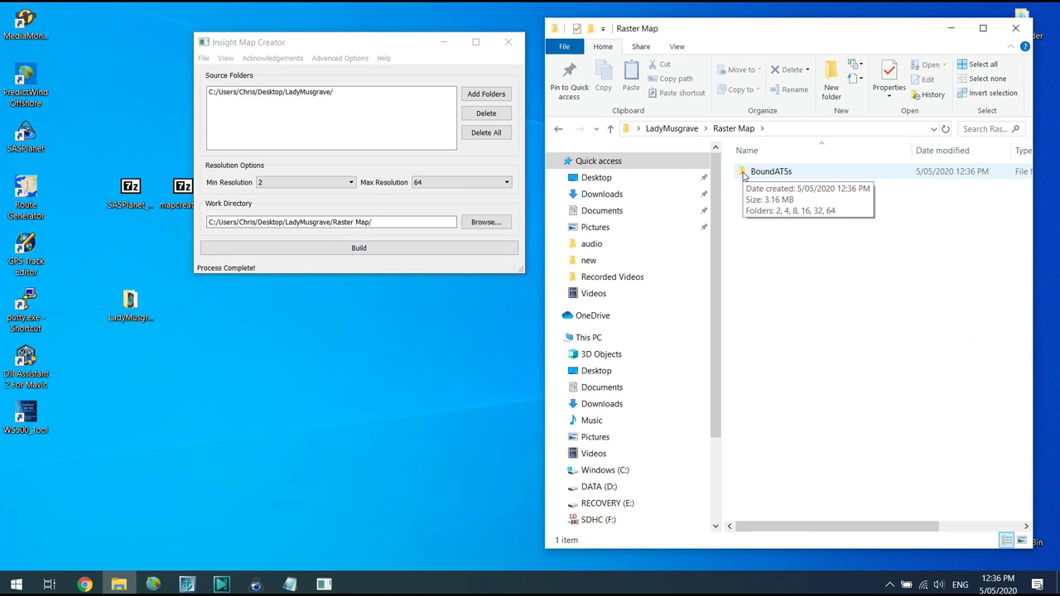
{"action": "double_click", "coordinate": [743, 174]}
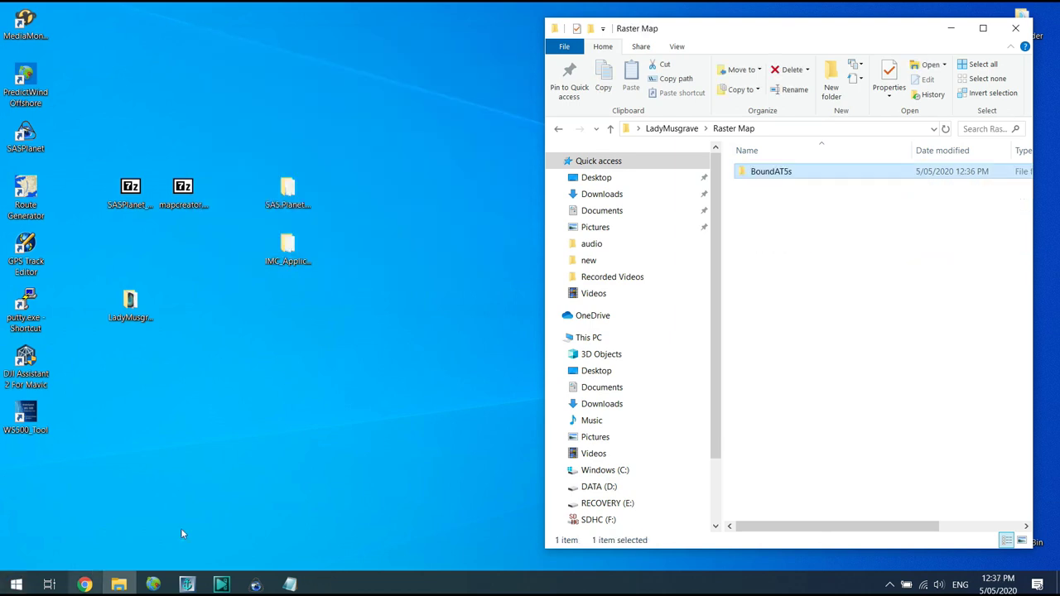
Open a second Explorer window on SDHC (F:) and copy BoundAT5s onto it
{"action": "right_click", "coordinate": [119, 585]}
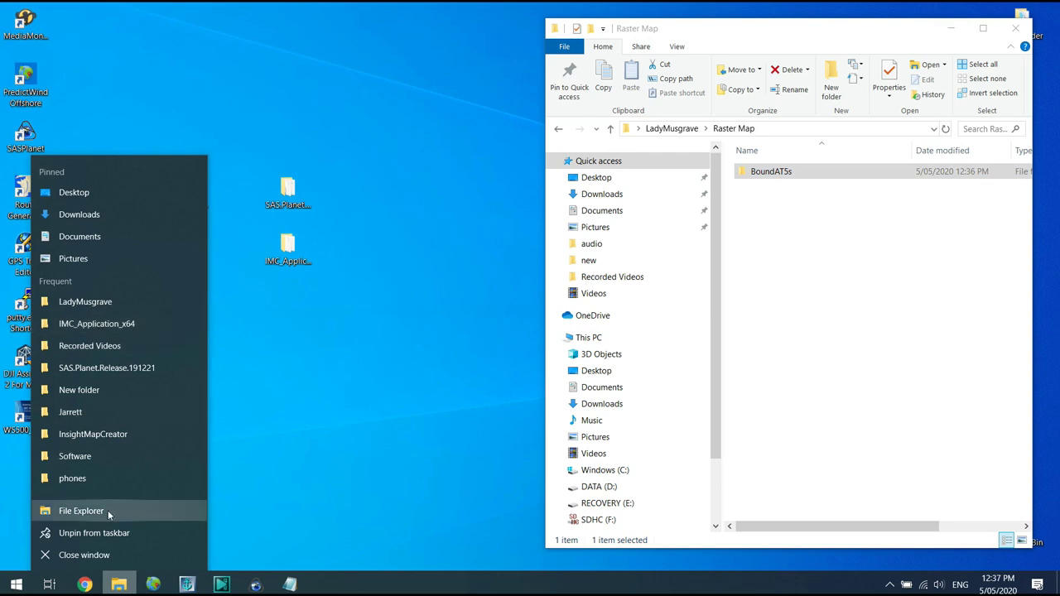
{"action": "left_click", "coordinate": [135, 506]}
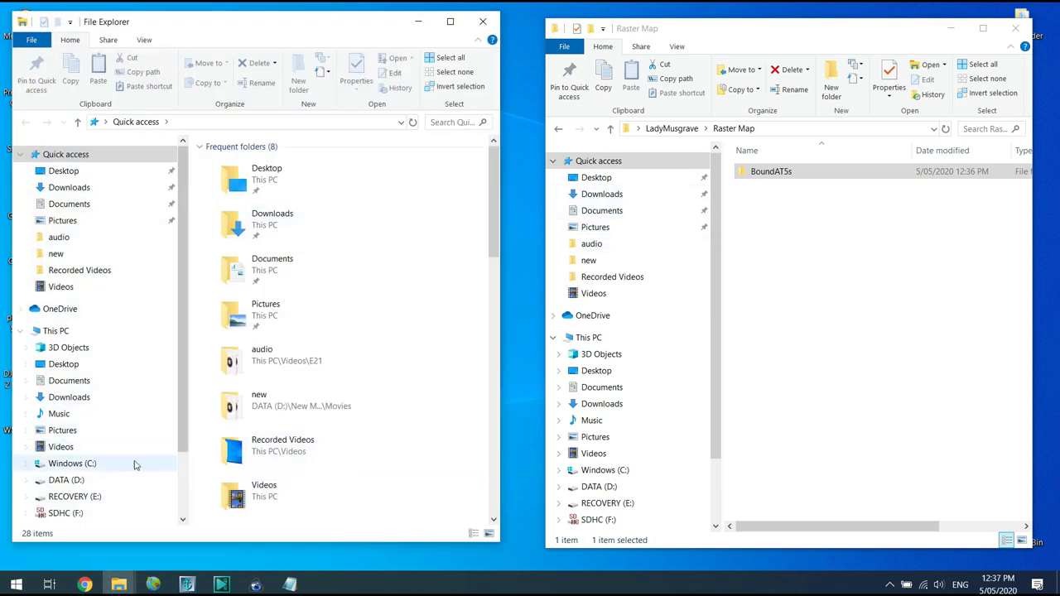
{"action": "scroll", "coordinate": [116, 472], "scroll_direction": "down", "scroll_amount": 1}
{"action": "left_click", "coordinate": [64, 453]}
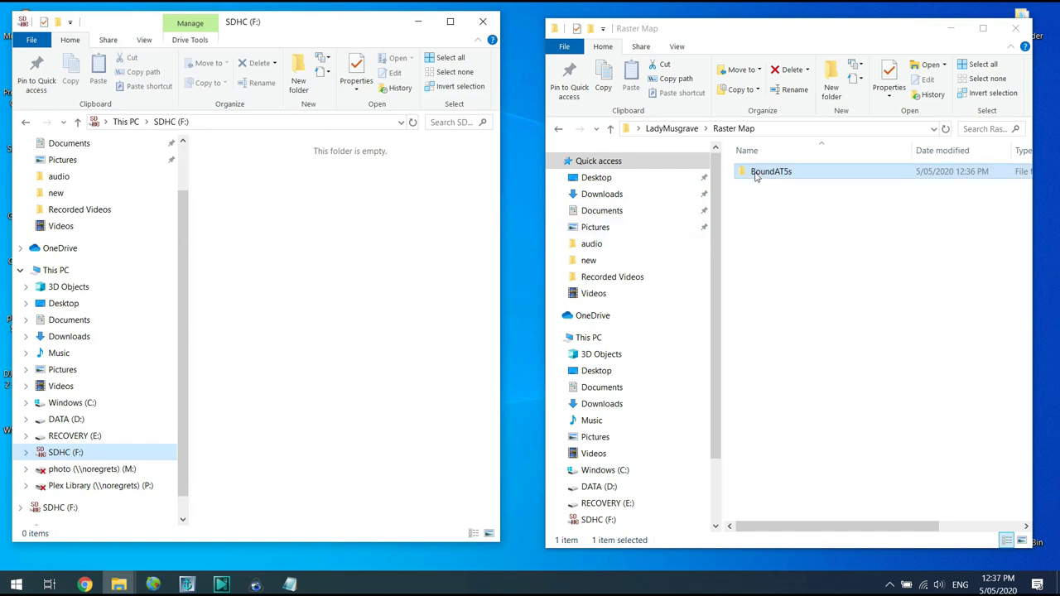
{"action": "left_click_drag", "start_coordinate": [755, 176], "coordinate": [348, 251]}
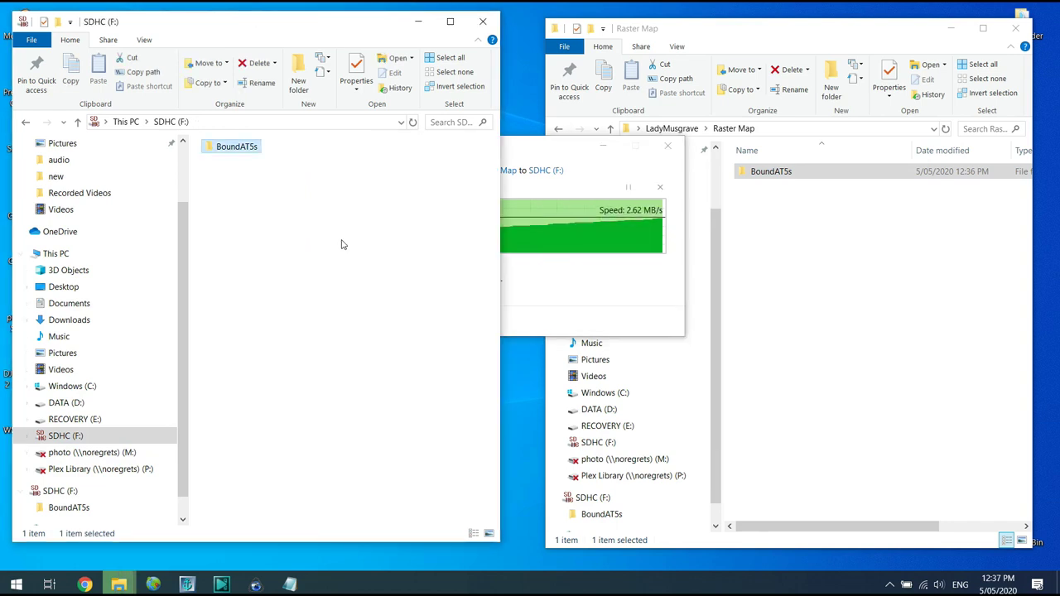
Rename the copied folder 'Lady Musgrave' and open it
{"action": "left_click", "coordinate": [237, 149]}
{"action": "type", "text": "La"}
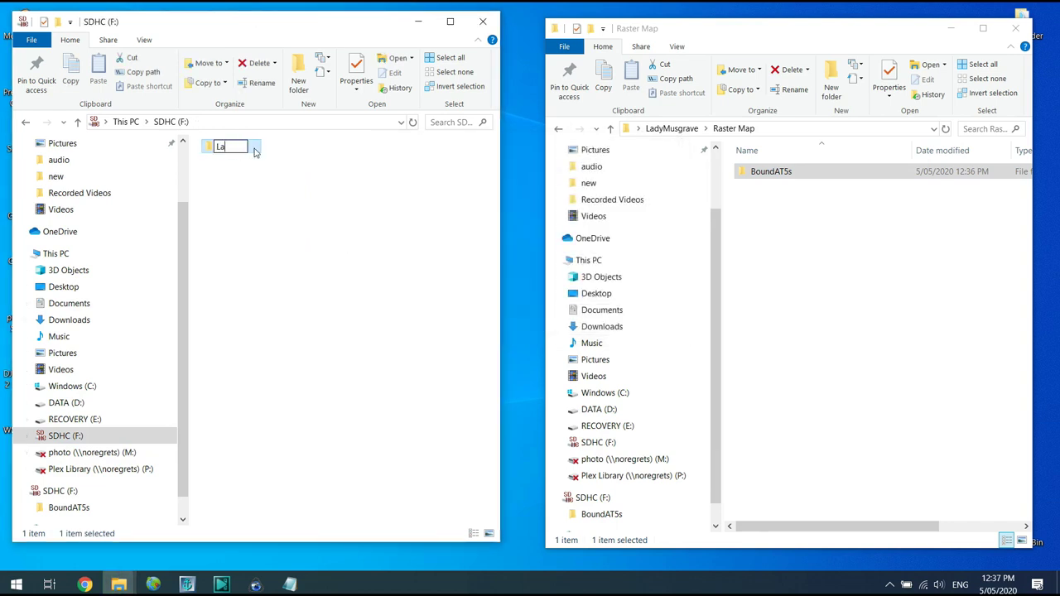
{"action": "type", "text": "dy Musgrave"}
{"action": "key", "text": "Return"}
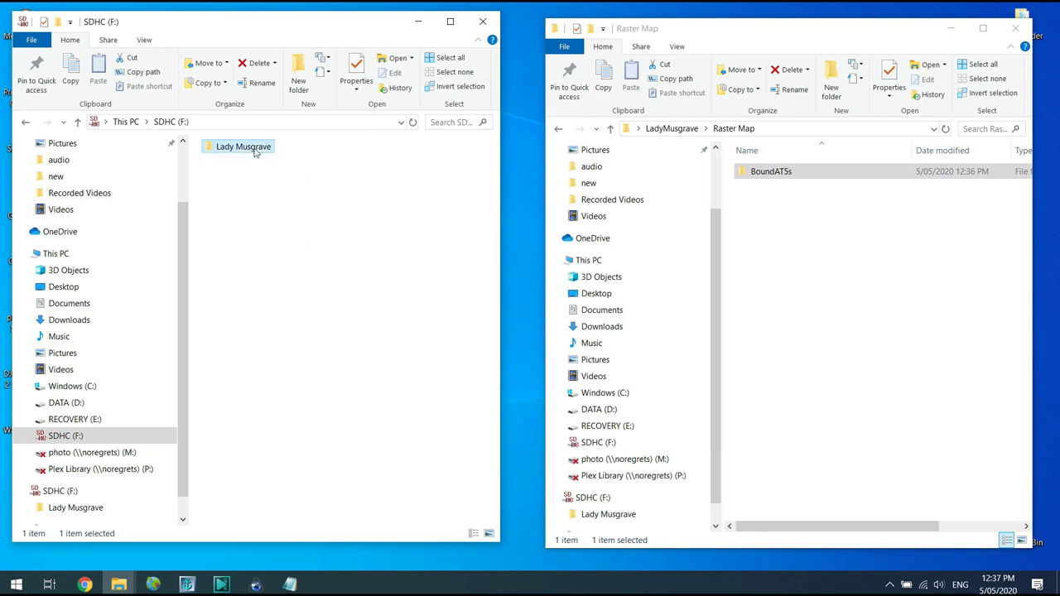
{"action": "double_click", "coordinate": [210, 149]}
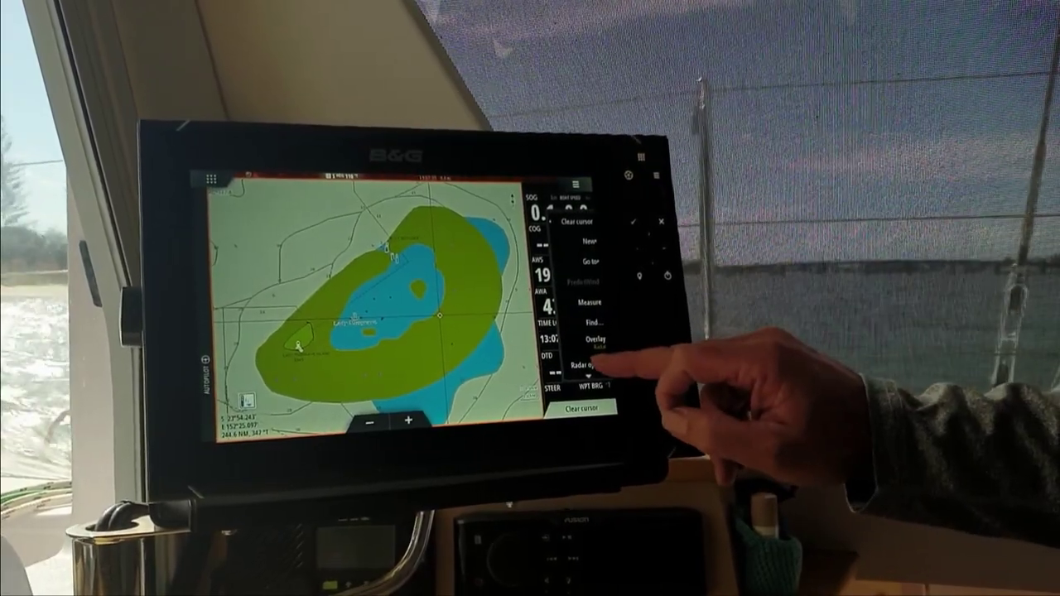
Scroll the plotter's chart menu and open the Chart source list
{"action": "left_click_drag", "start_coordinate": [617, 368], "coordinate": [617, 335]}
{"action": "left_click", "coordinate": [617, 349]}
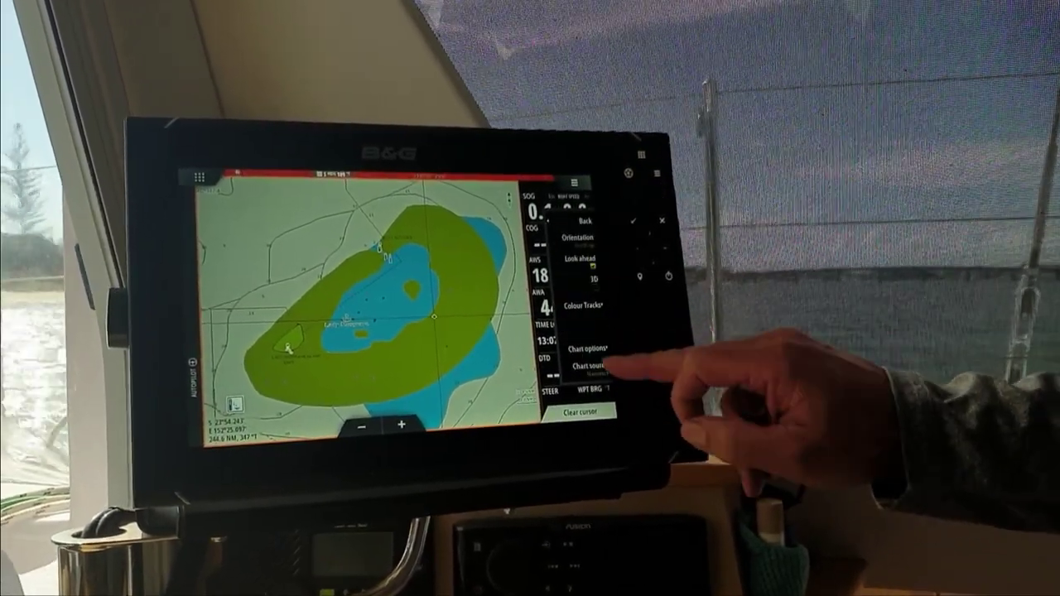
Select Lady Musgrave as the plotter's chart source
{"action": "left_click", "coordinate": [583, 319]}
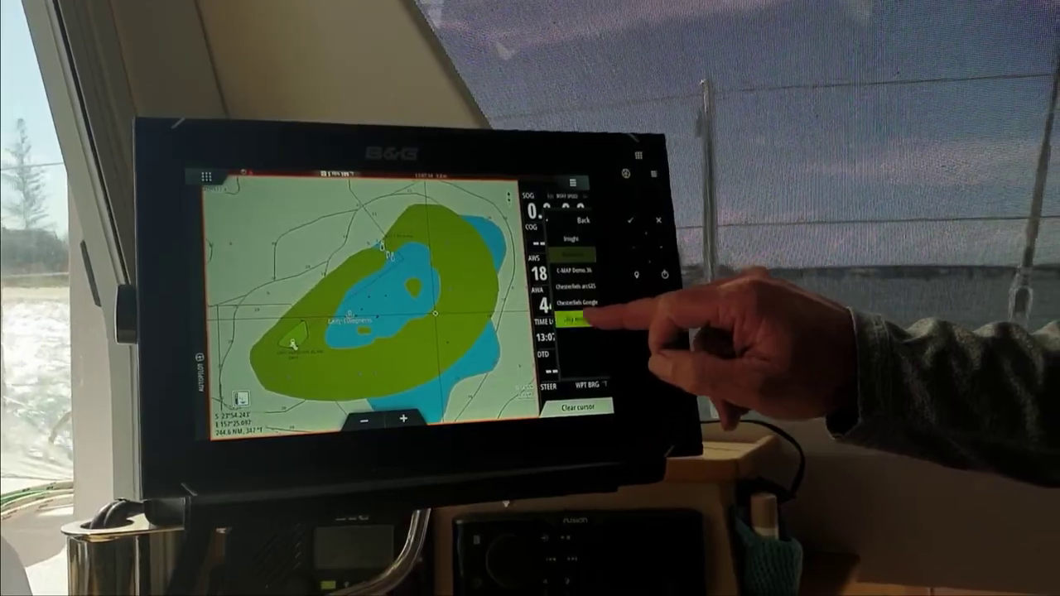